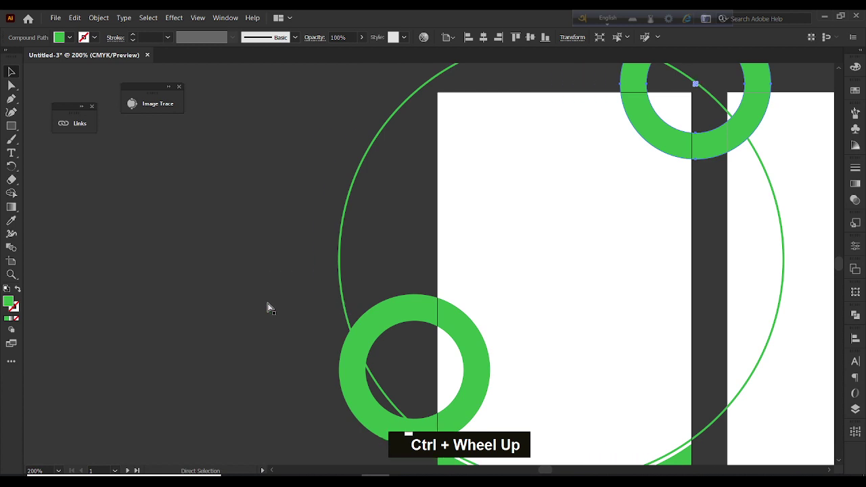
Draw a small green circle on the pasteboard with the Ellipse tool
key(v)
right_click(11, 126)
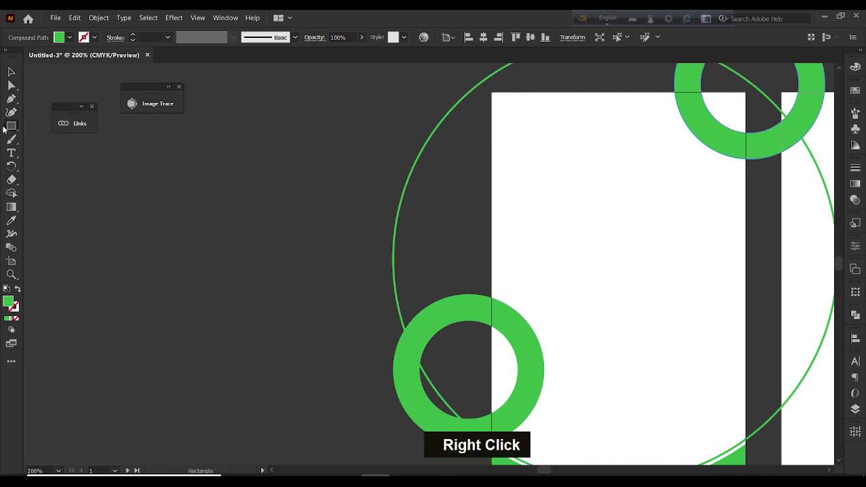
click(57, 139)
drag(169, 144, 178, 157)
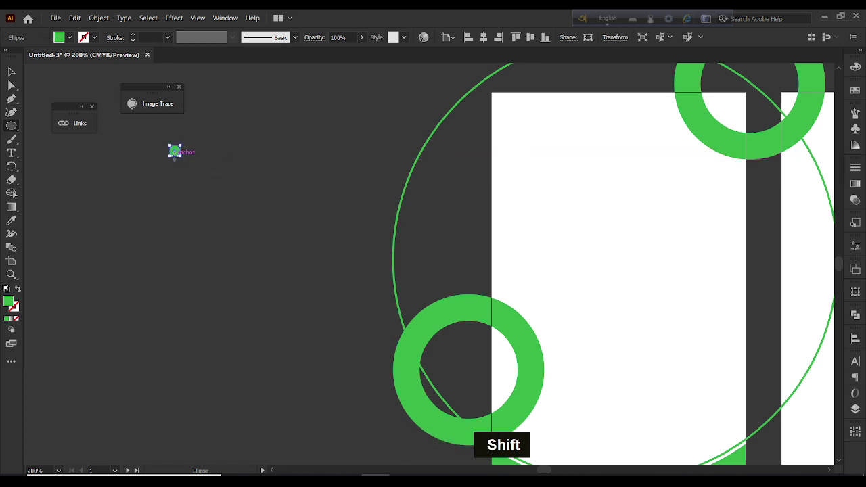
Duplicate the circle to the right and vertically center-align both circles
key(v)
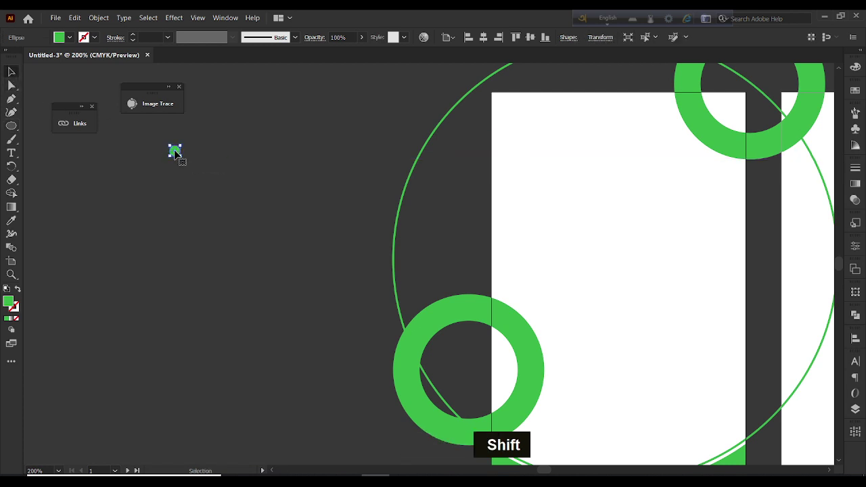
drag(179, 154, 317, 151)
drag(157, 141, 359, 212)
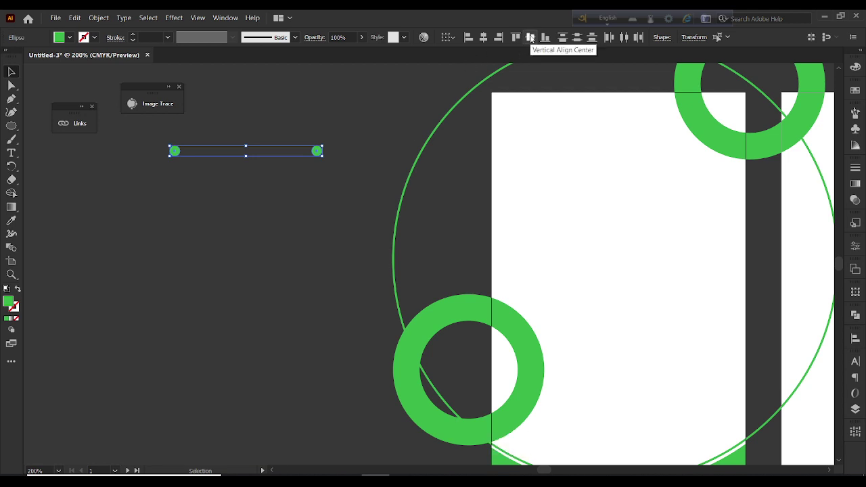
click(321, 162)
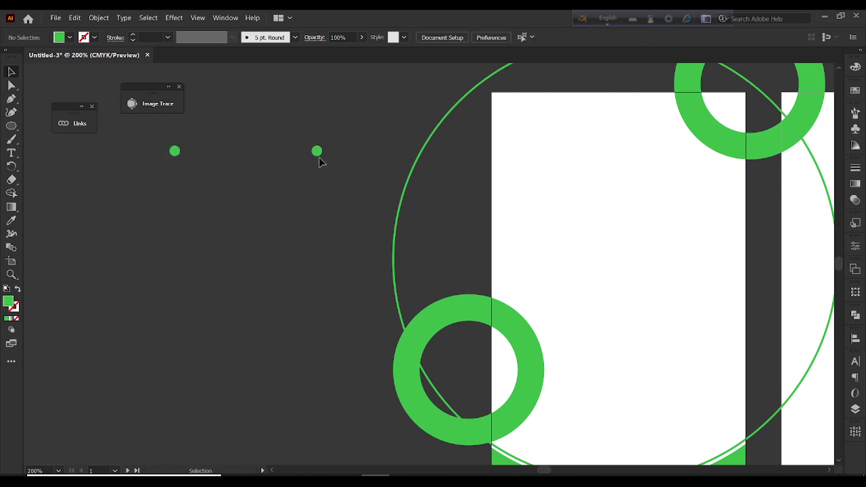
mouse_move(317, 151)
mouse_down()
mouse_move(318, 188)
mouse_move(319, 165)
mouse_up()
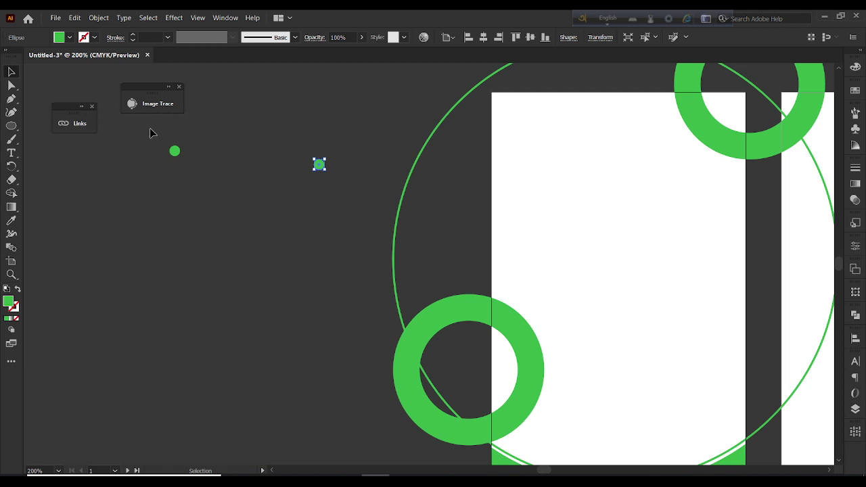
drag(152, 133, 373, 240)
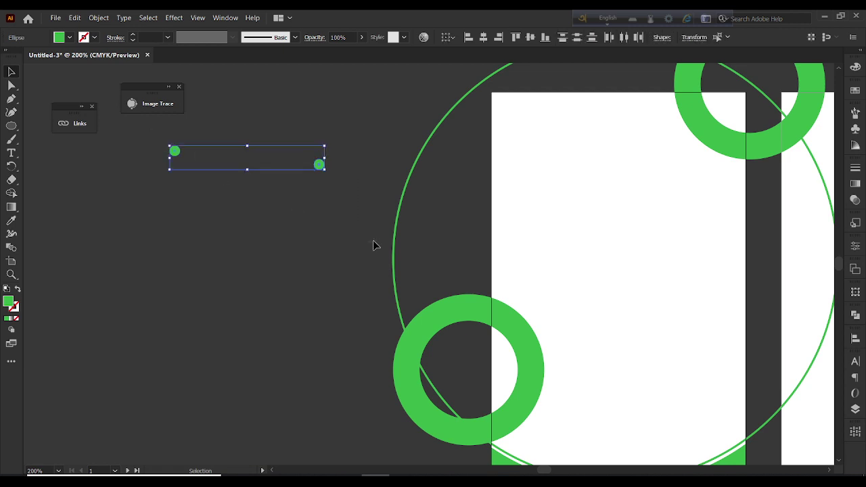
click(531, 38)
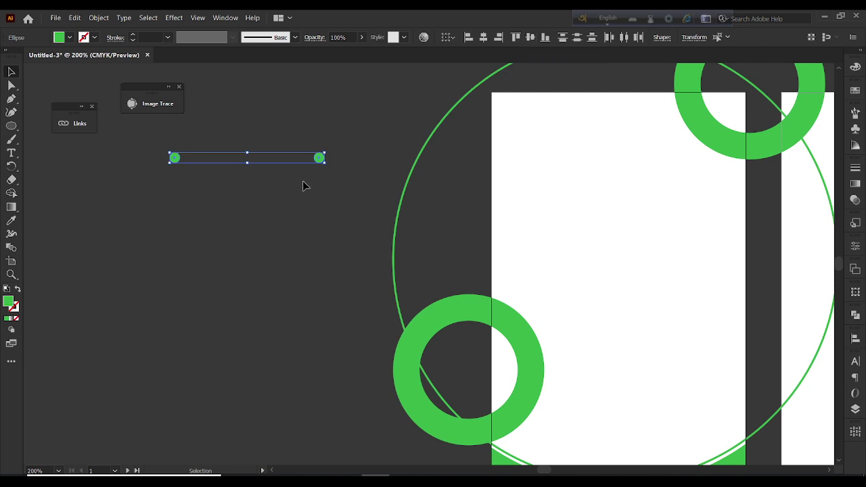
Join the two circles with Object > Blend > Make and lower the resulting dot row slightly
click(99, 18)
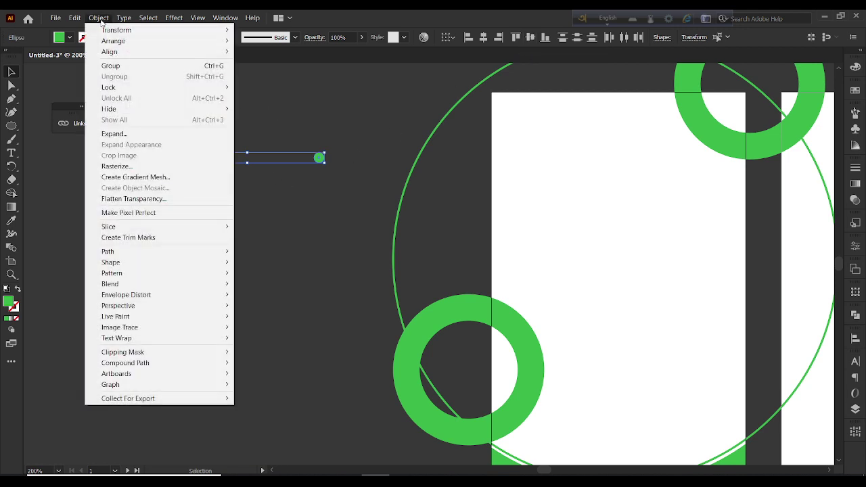
mouse_move(144, 284)
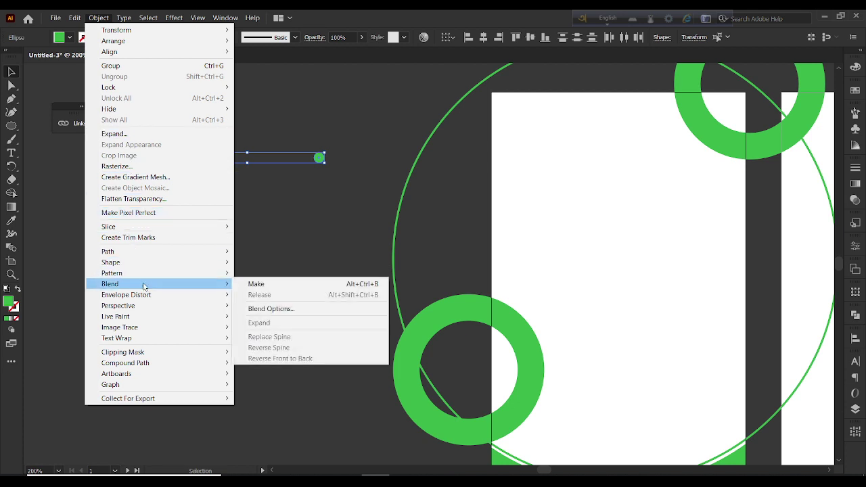
click(294, 284)
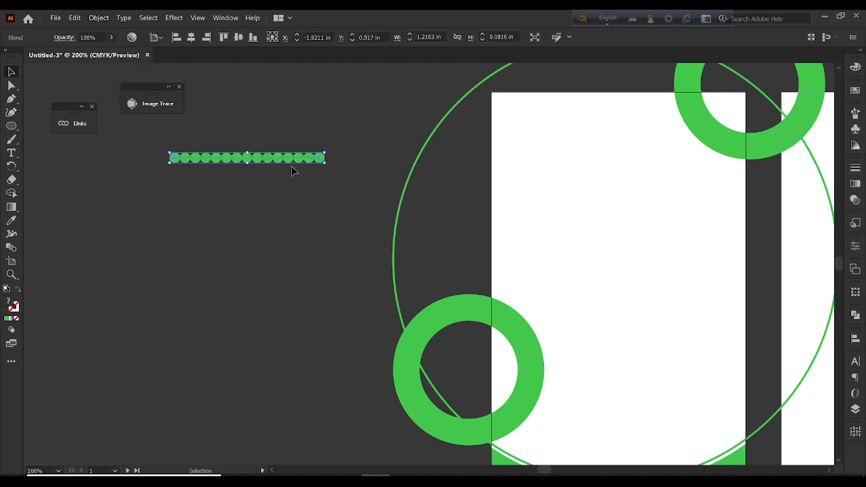
drag(291, 164, 292, 219)
alt+scroll(293, 218, up, 1)
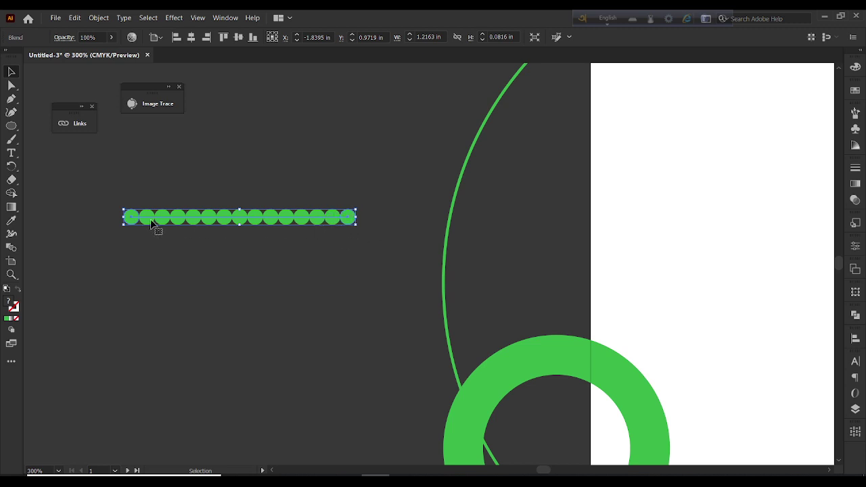
Set the blend's spacing to Specified Steps with 7 steps, previewed and confirmed
click(98, 22)
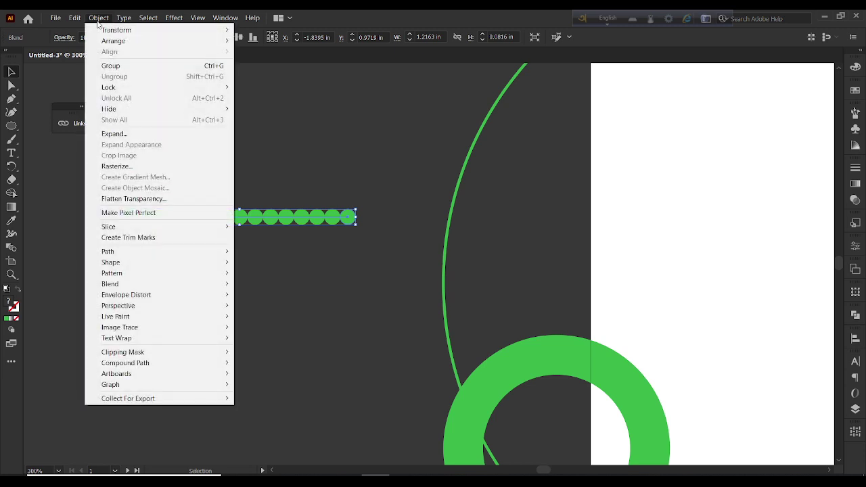
mouse_move(139, 283)
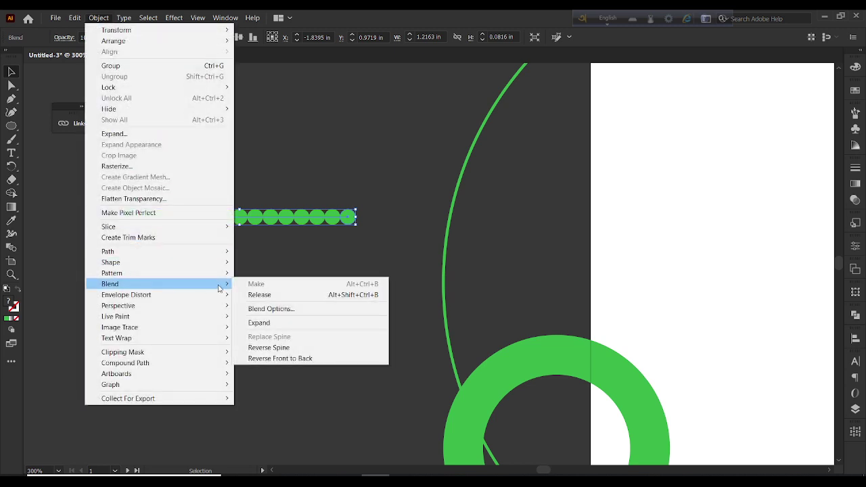
click(301, 309)
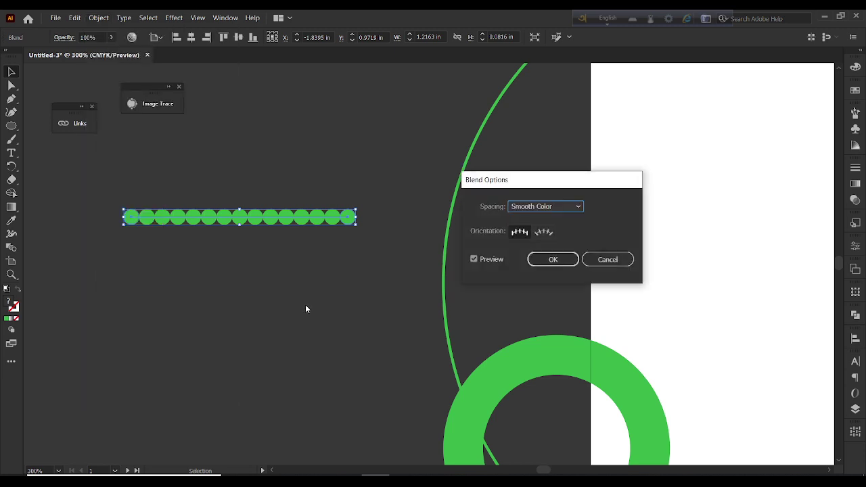
click(546, 206)
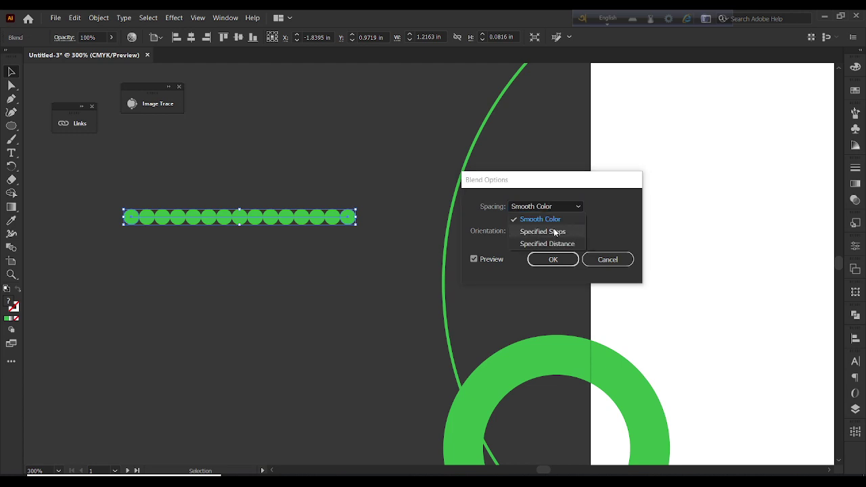
click(543, 232)
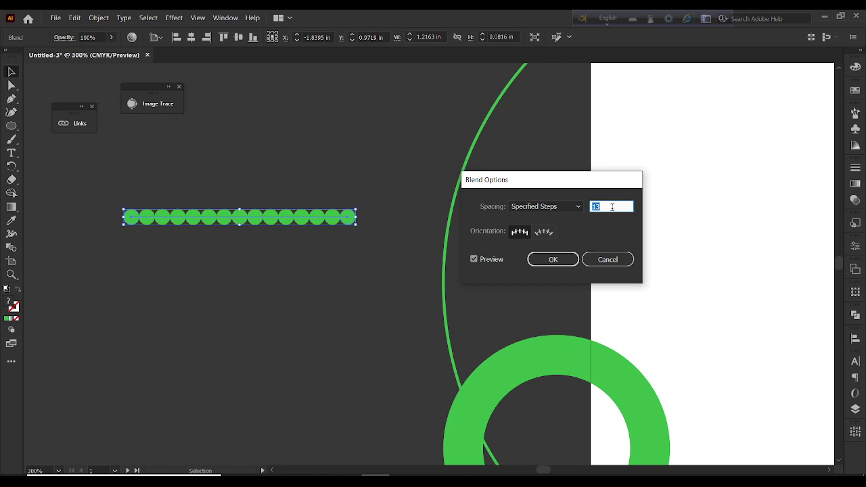
text(8)
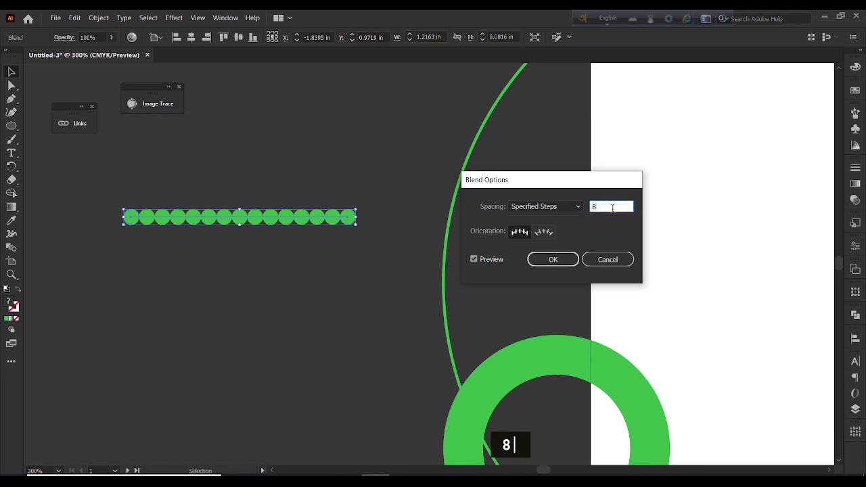
click(478, 259)
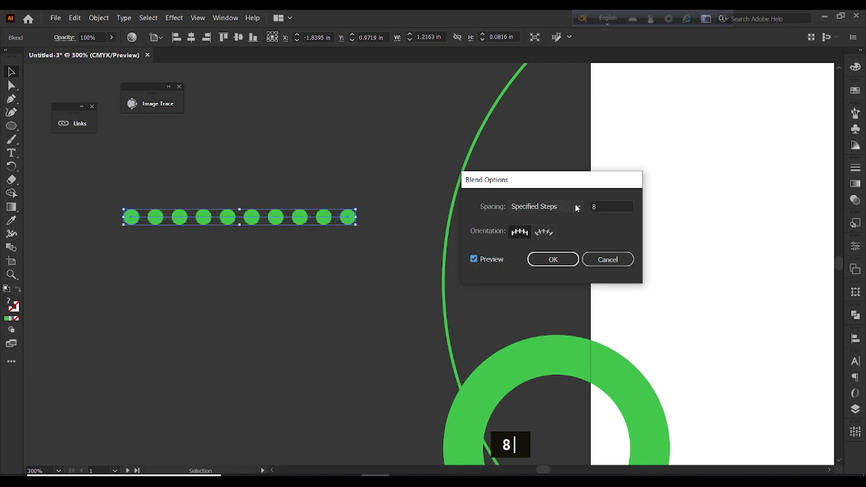
click(604, 201)
key(BackSpace)
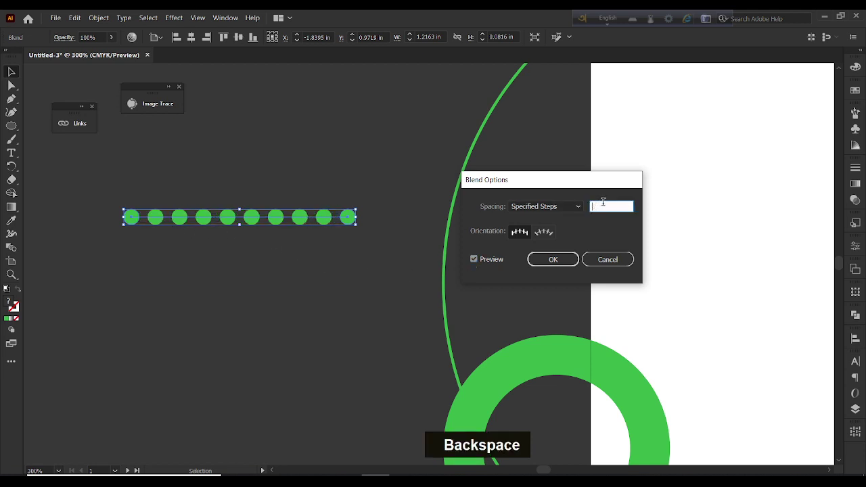
text(7)
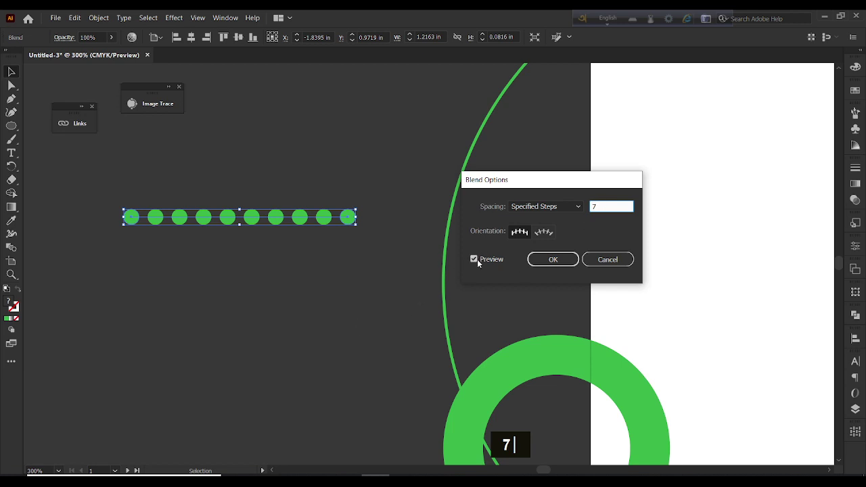
double_click(476, 260)
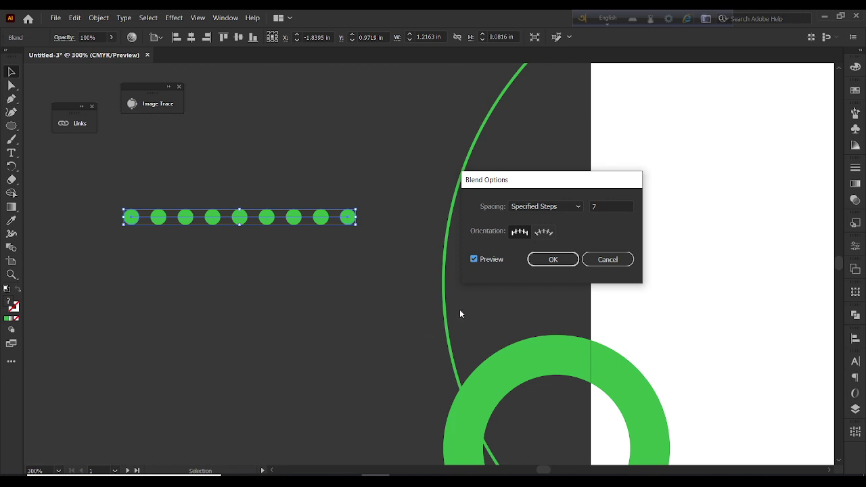
click(566, 260)
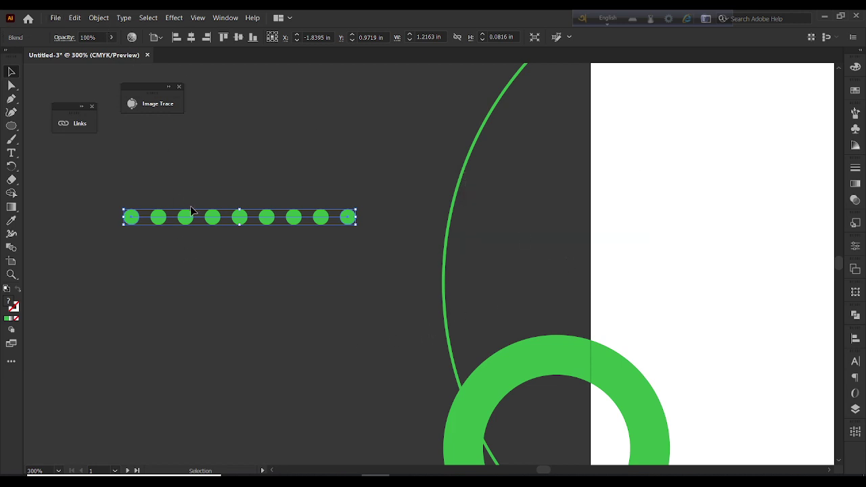
Nudge the dot row right and expand the blend into separate circles
mouse_move(139, 216)
mouse_down()
mouse_move(164, 219)
mouse_move(150, 223)
mouse_up()
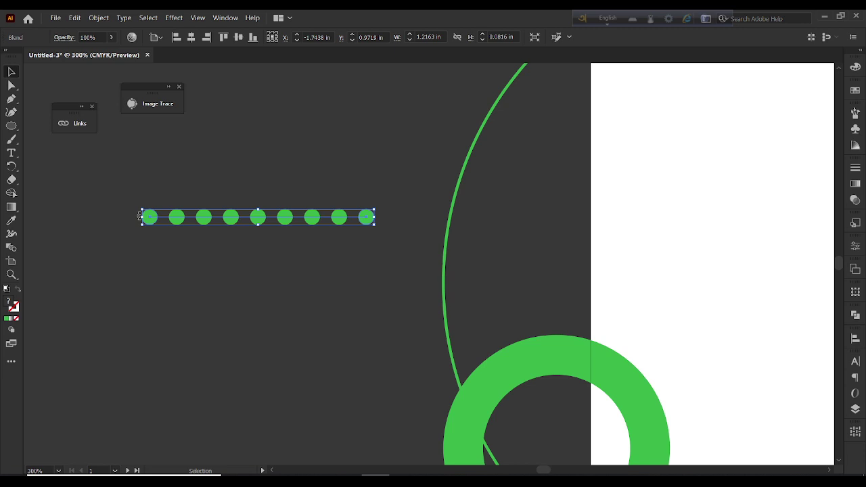
click(101, 22)
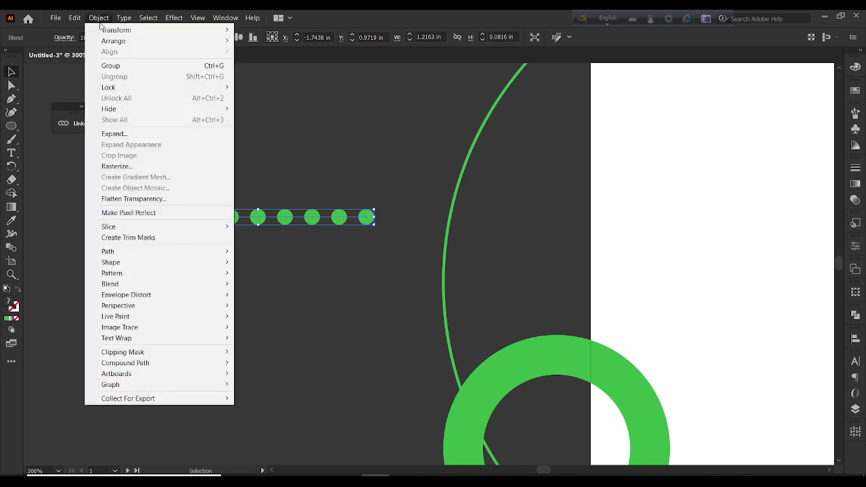
click(126, 134)
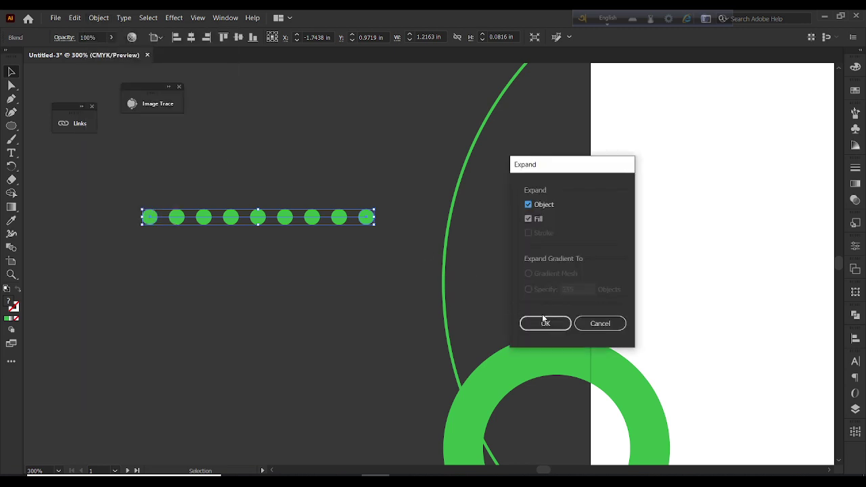
click(545, 323)
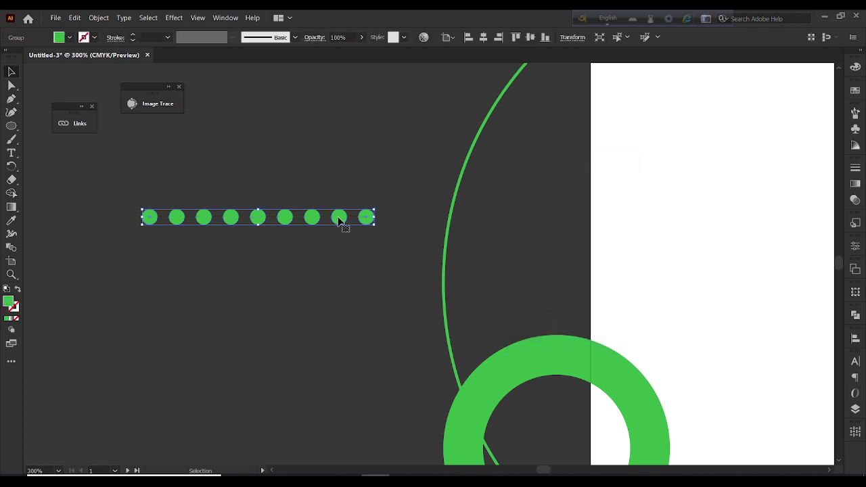
Duplicate the dot row directly below and select both rows
drag(340, 222, 341, 331)
drag(203, 160, 335, 403)
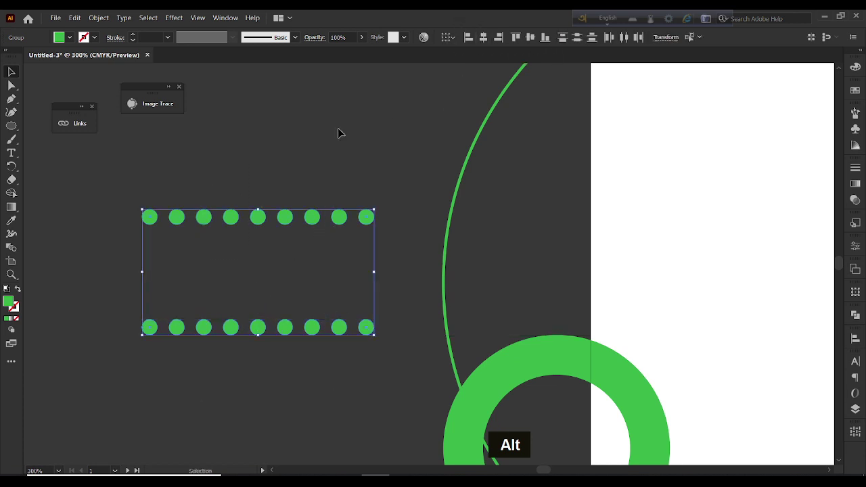
click(106, 18)
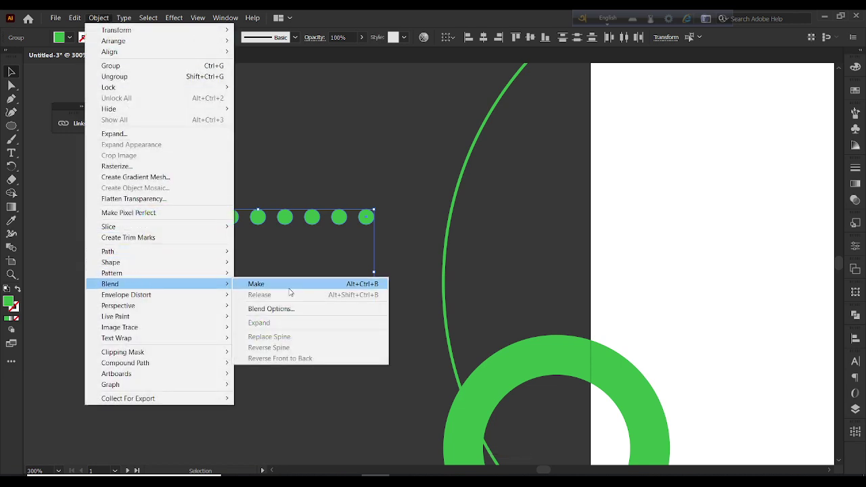
Blend the two rows into a grid using 3 specified steps, then nudge the grid slightly
click(288, 284)
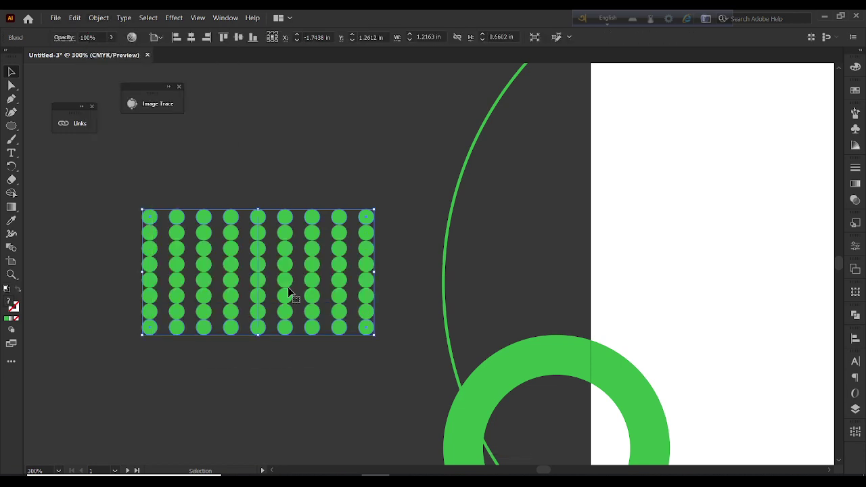
click(99, 18)
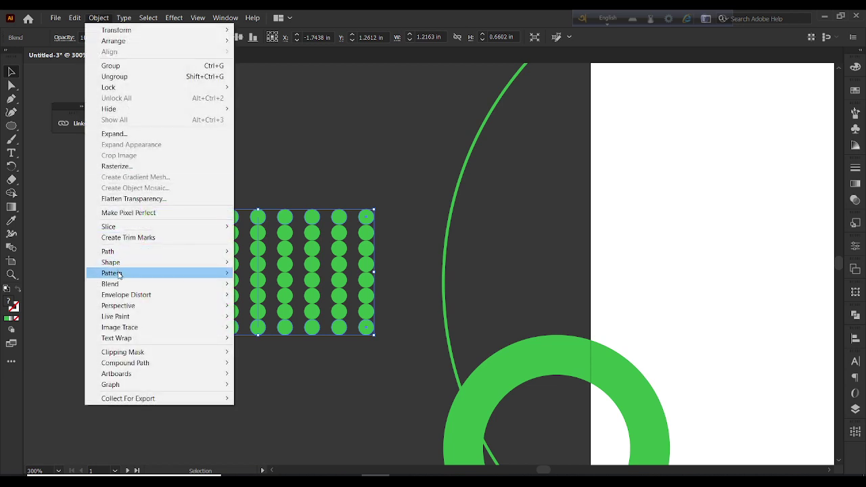
mouse_move(121, 285)
click(296, 309)
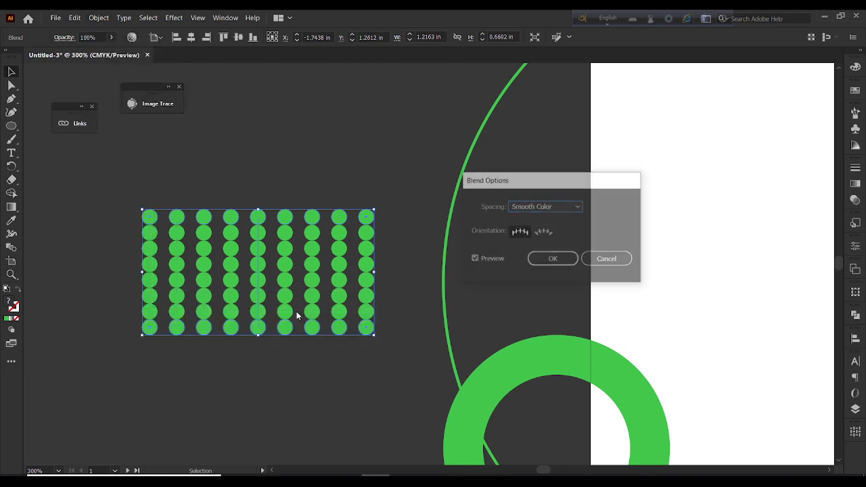
click(547, 207)
click(544, 231)
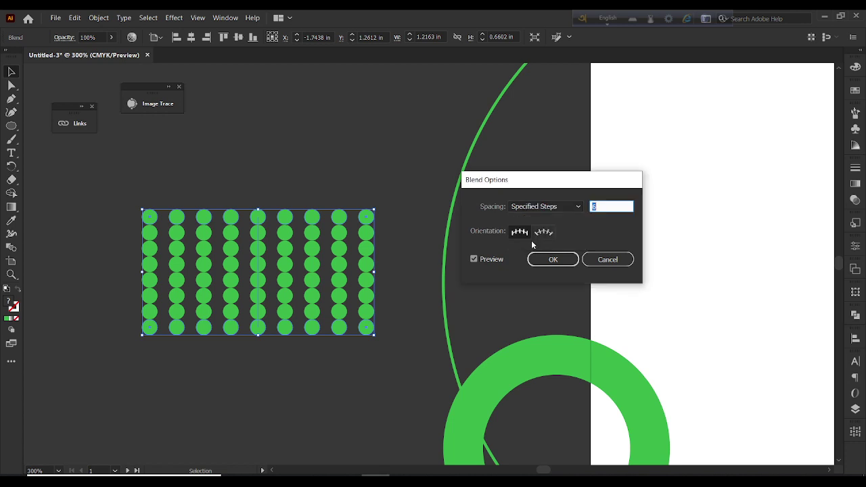
double_click(605, 207)
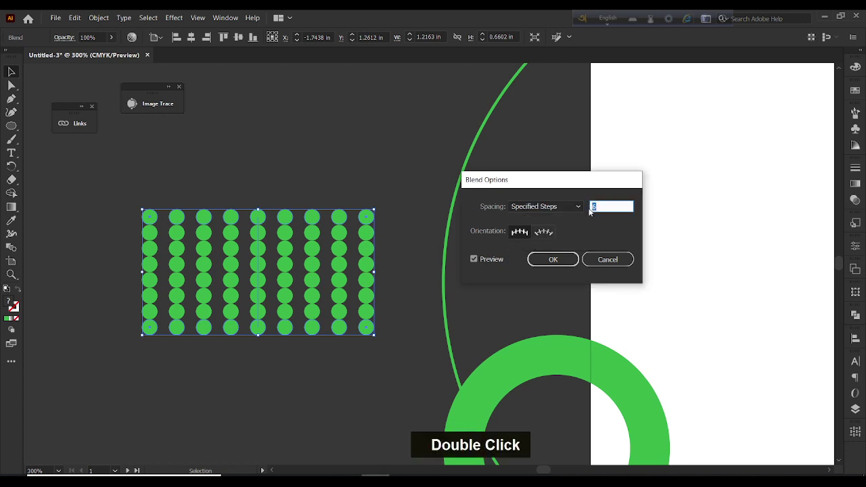
text(3)
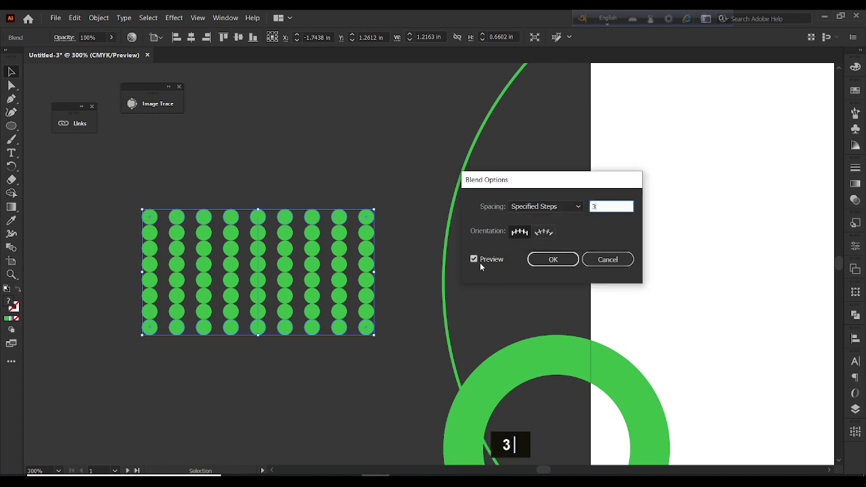
double_click(474, 260)
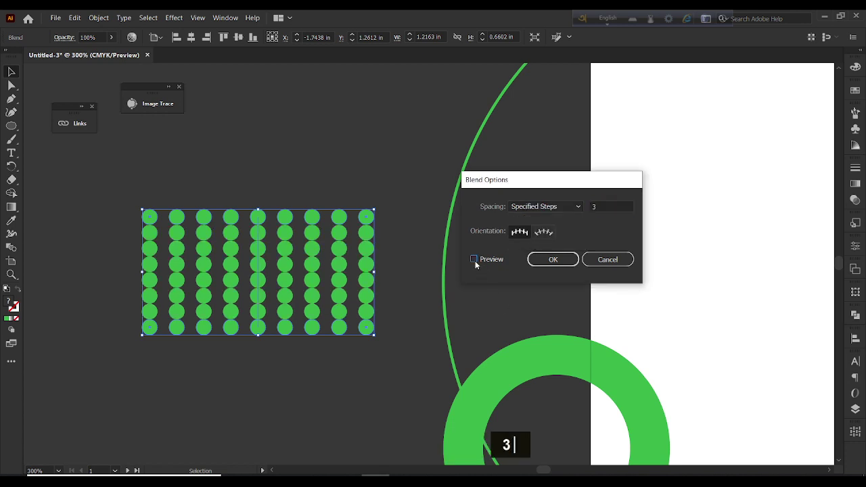
click(549, 265)
drag(257, 277, 261, 252)
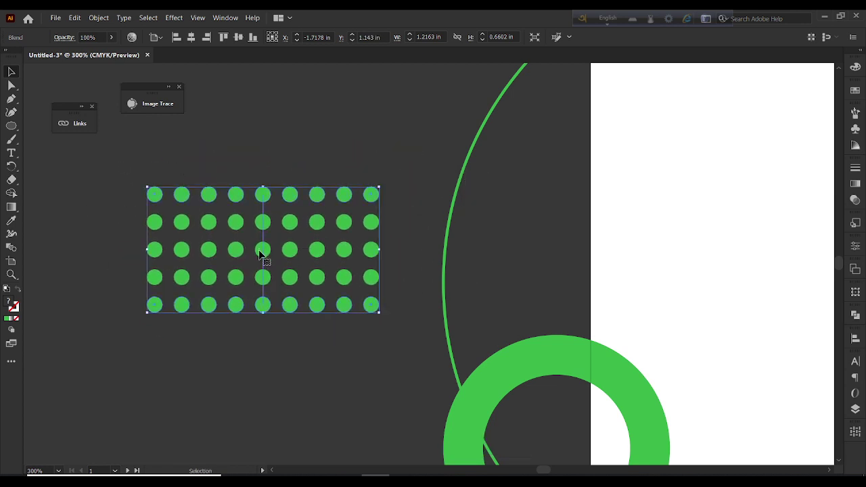
Expand the dot-grid blend into a plain group of dots
right_click(261, 254)
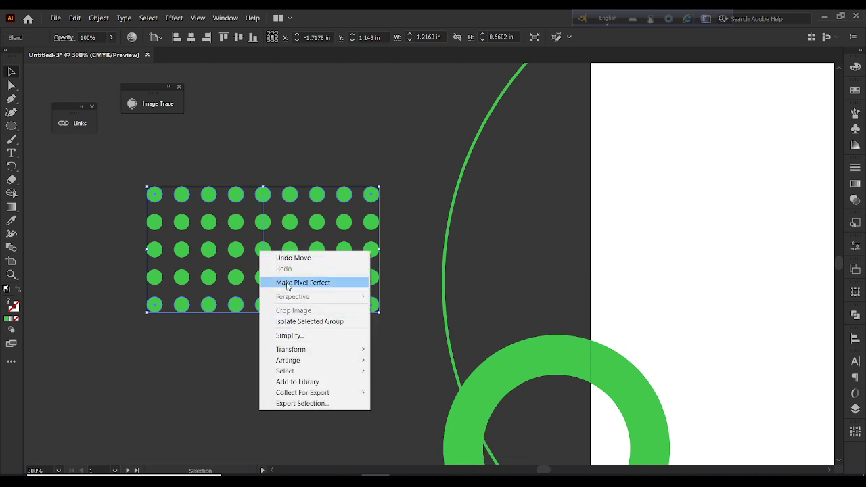
click(102, 21)
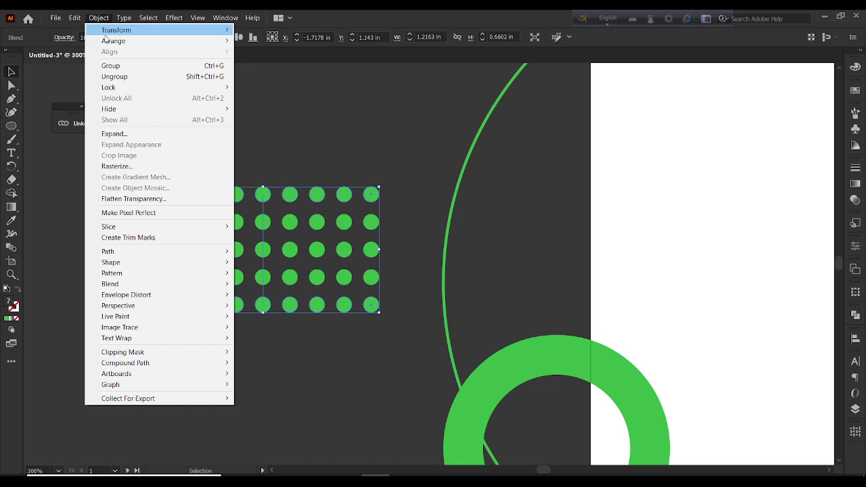
click(119, 132)
click(546, 326)
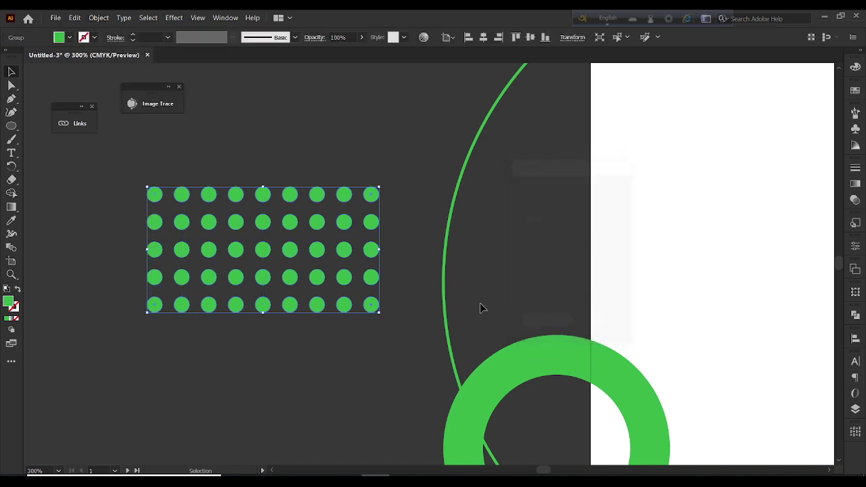
Move the dot grid onto the card's top-left corner and scale it down proportionally
alt+scroll(294, 232, down, 2)
drag(290, 227, 528, 169)
drag(585, 181, 488, 165)
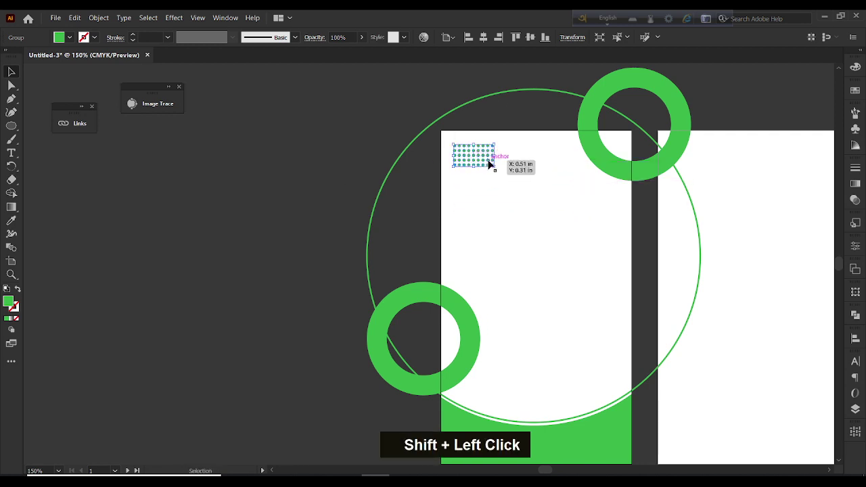
Fade the dot grid by lowering its opacity to about 13%
scroll(487, 164, up, 1)
click(363, 38)
drag(360, 50, 323, 52)
click(400, 178)
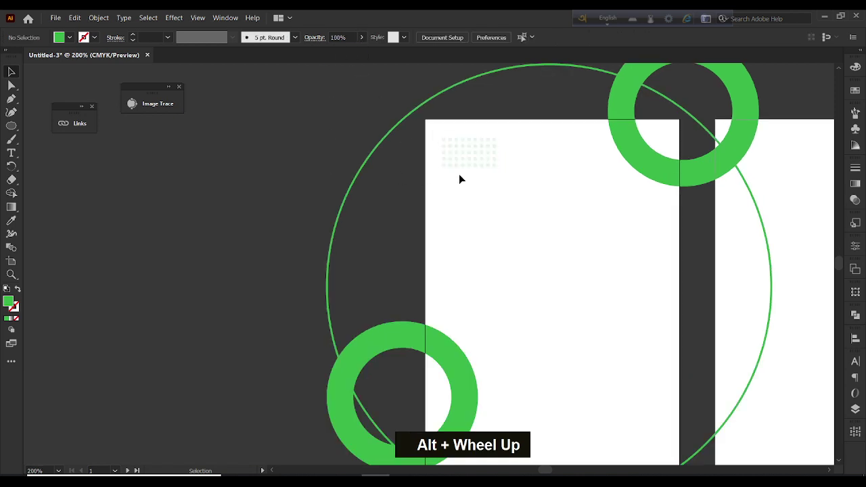
Place a copy of the dot grid near the front card's lower-right edge
scroll(461, 178, right, 4)
scroll(387, 169, down, 2)
scroll(387, 169, down, 2)
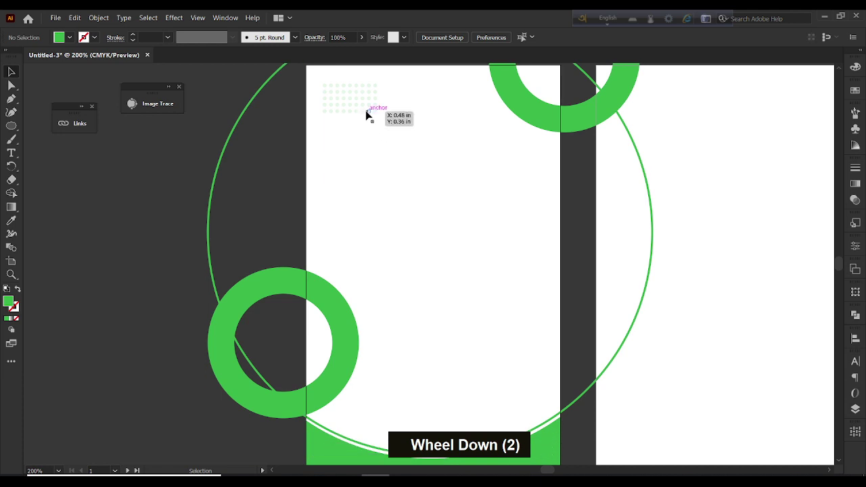
drag(368, 113, 476, 317)
drag(516, 405, 532, 394)
Raise the top-left dot grid's opacity to about 21%
click(349, 108)
click(361, 37)
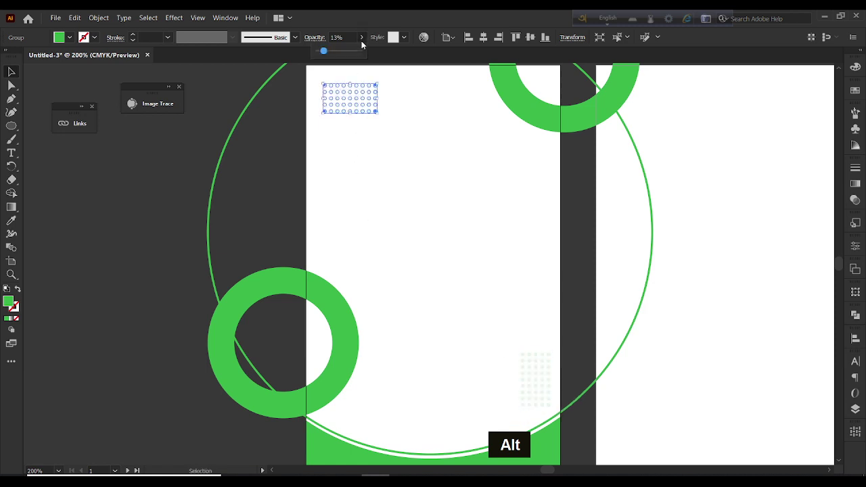
drag(323, 51, 328, 59)
click(297, 132)
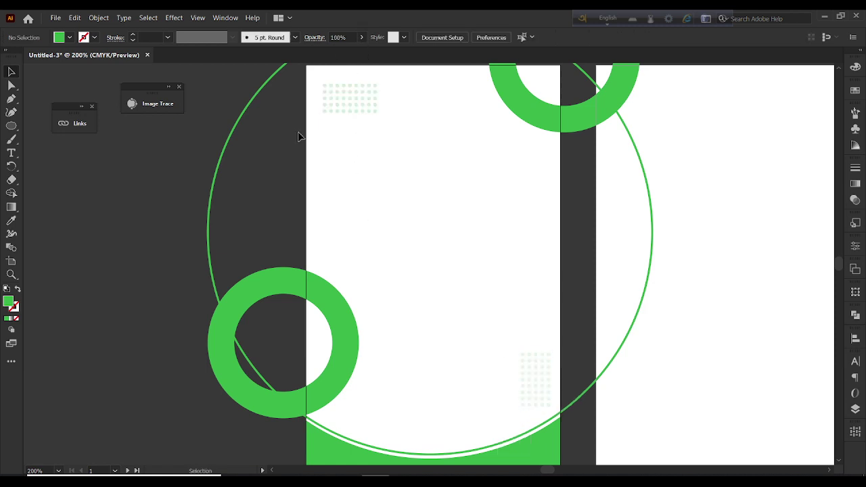
click(542, 379)
click(586, 313)
Draw a rectangle covering the front card with the Rectangle tool
alt+scroll(391, 202, down, 2)
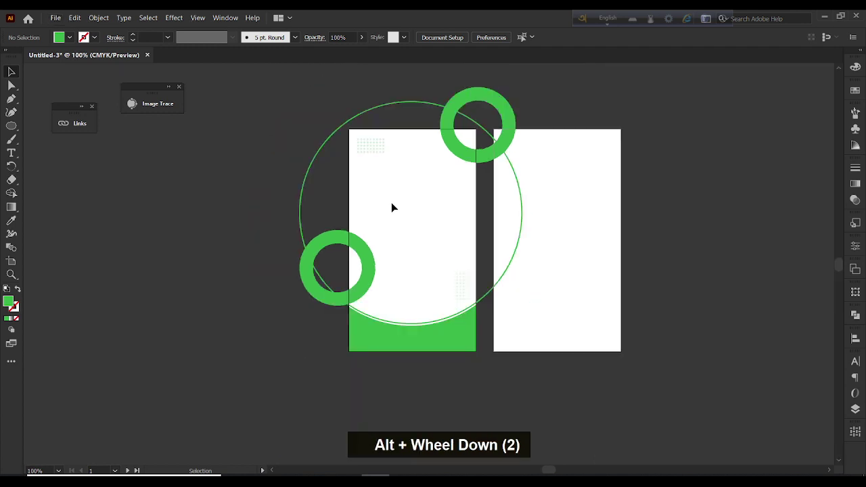
right_click(11, 126)
click(58, 127)
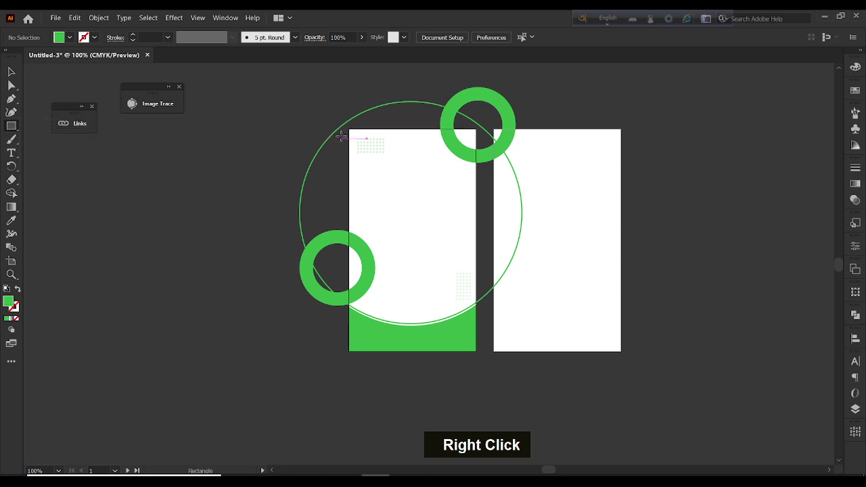
drag(356, 151, 477, 351)
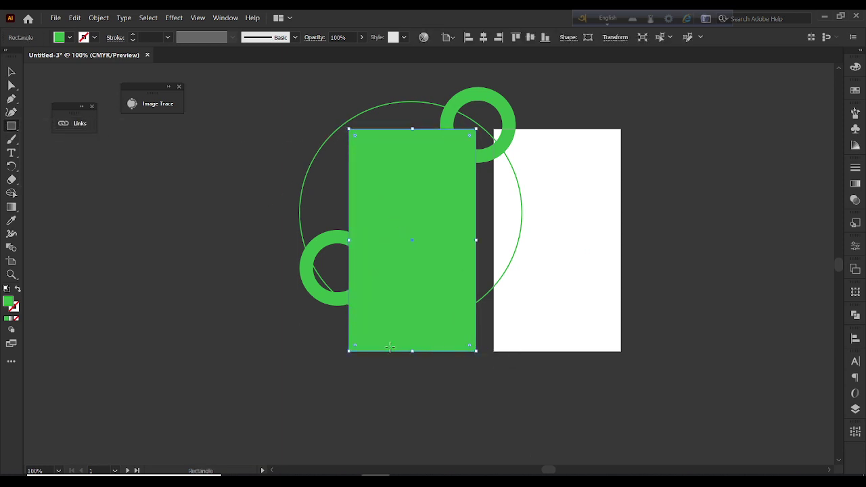
Select the rectangle and surrounding artwork and make a clipping mask
click(8, 72)
drag(264, 78, 530, 440)
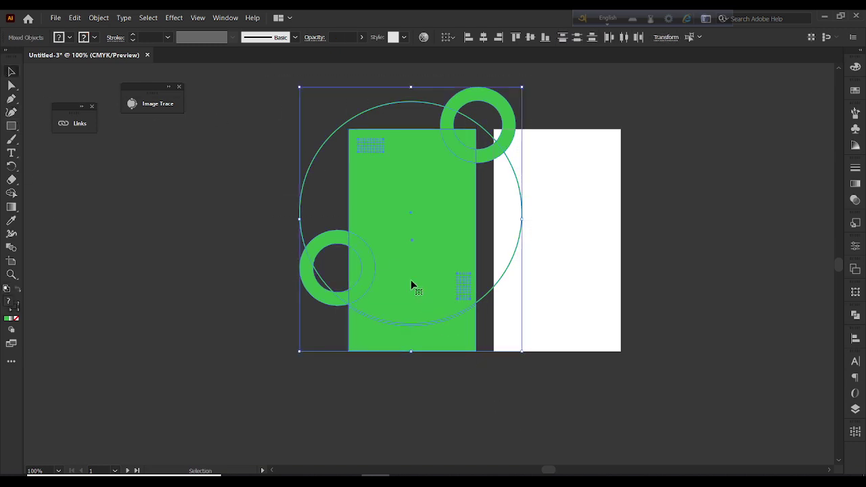
right_click(385, 253)
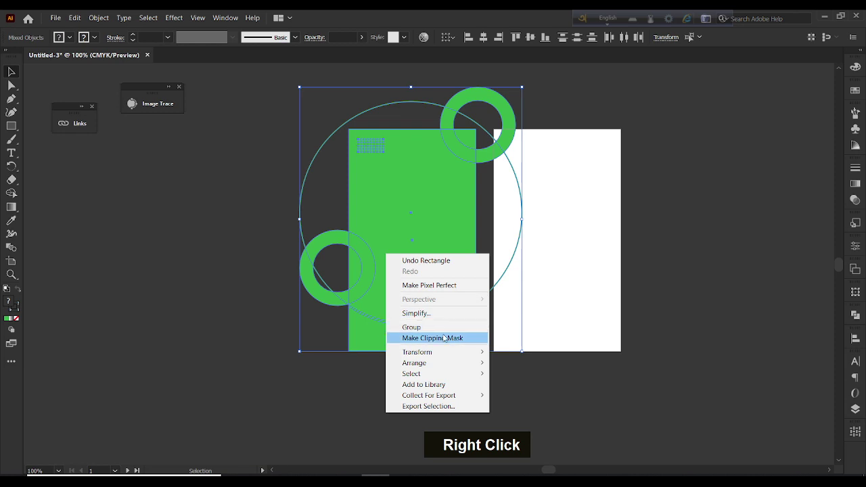
click(440, 338)
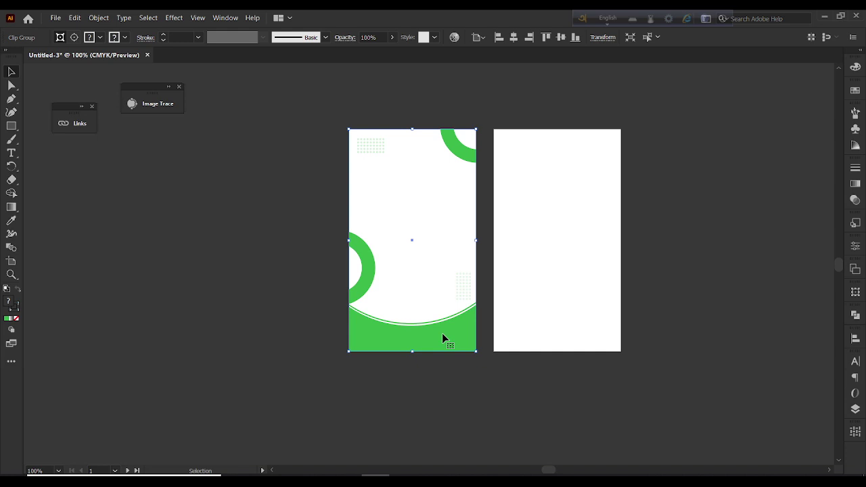
key(ctrl+z)
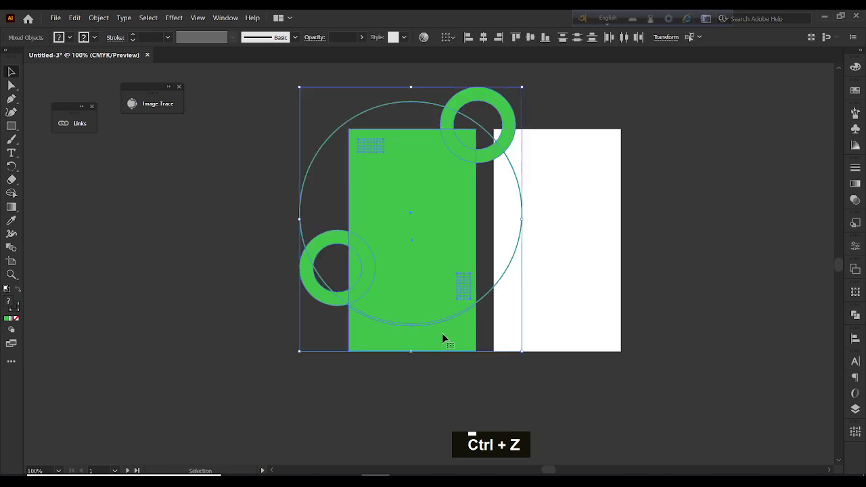
click(228, 232)
click(445, 189)
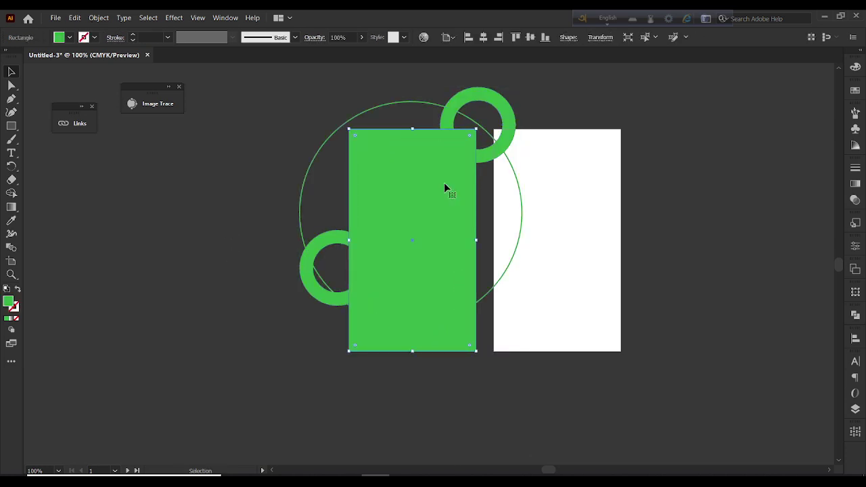
drag(445, 183, 692, 286)
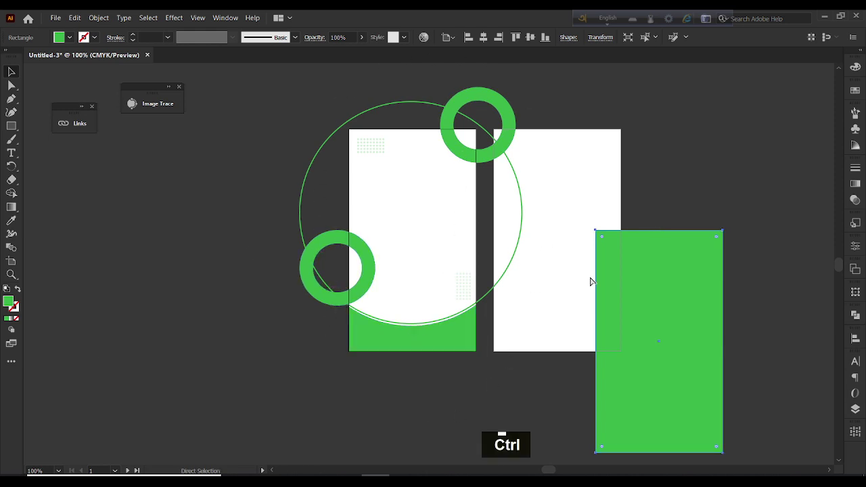
key(ctrl+z)
key(v)
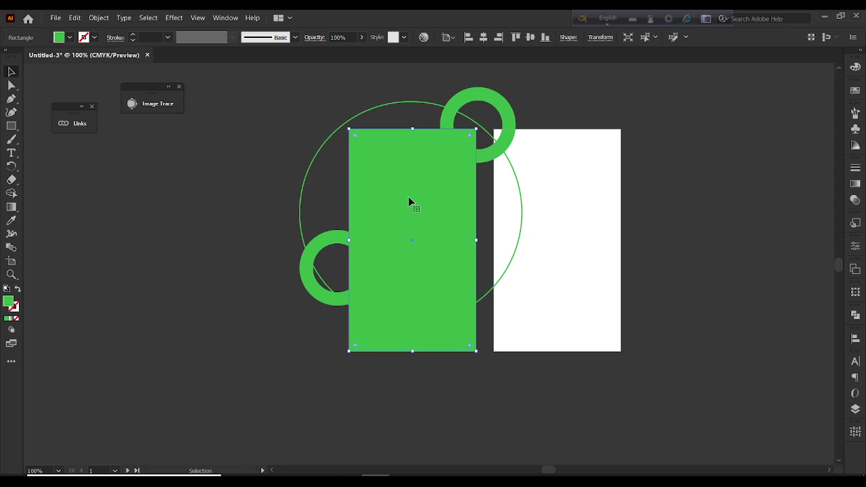
drag(408, 196, 406, 226)
key(ctrl+z)
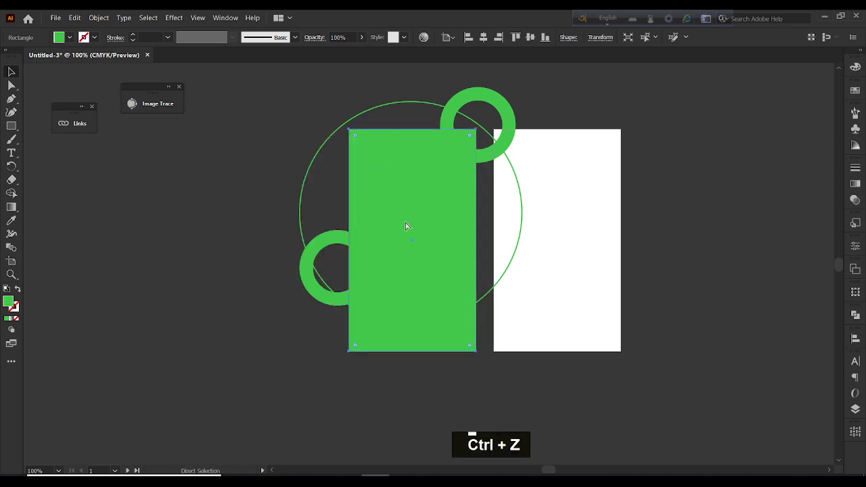
drag(276, 91, 583, 453)
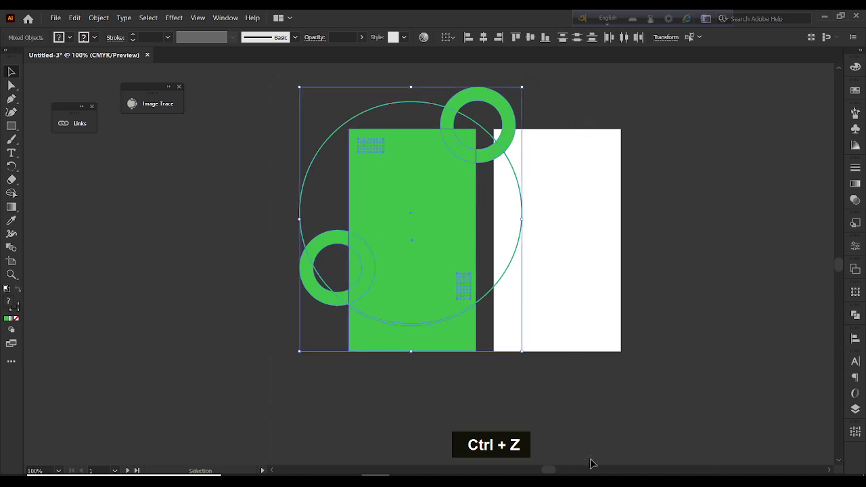
right_click(392, 216)
click(435, 298)
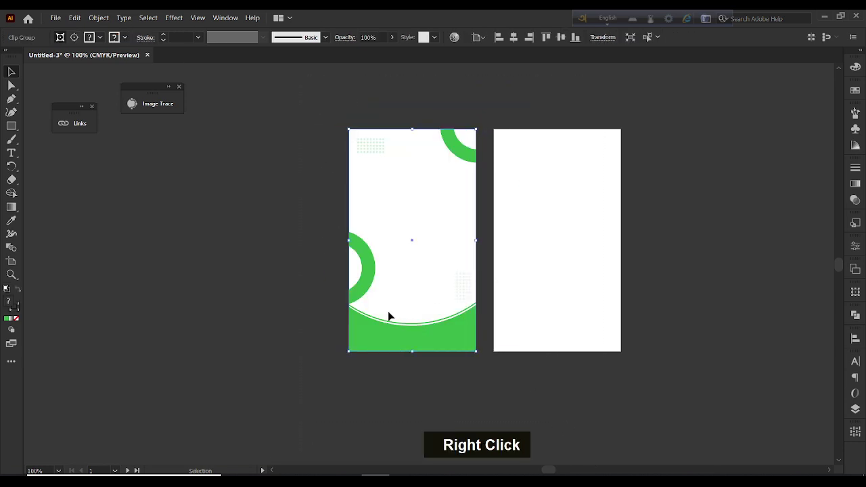
drag(390, 316, 389, 245)
key(ctrl+z)
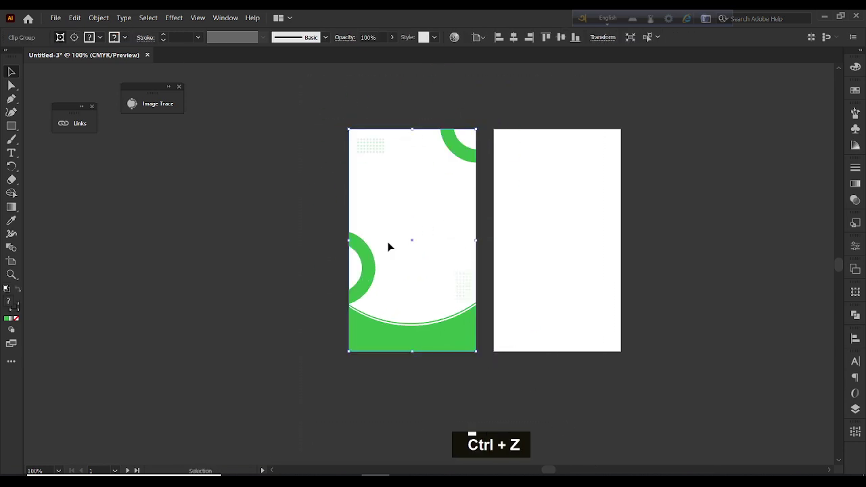
Draw a white-filled rectangle over the front card
right_click(11, 128)
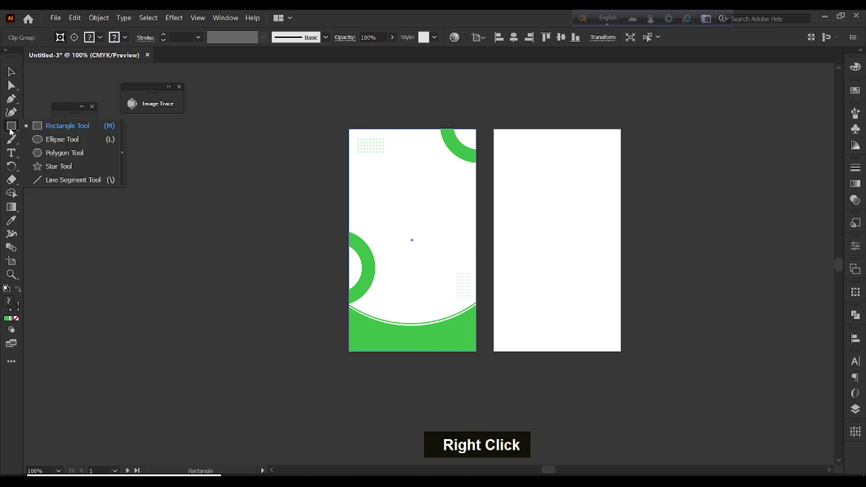
click(67, 126)
drag(349, 129, 476, 352)
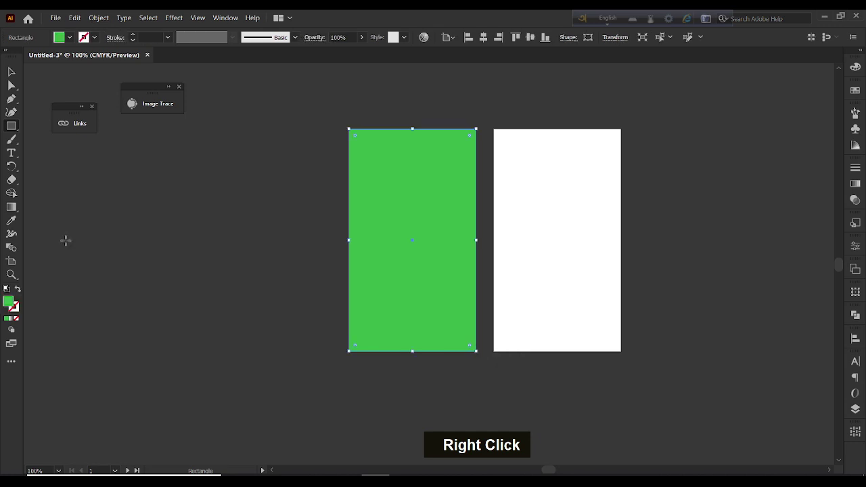
click(857, 93)
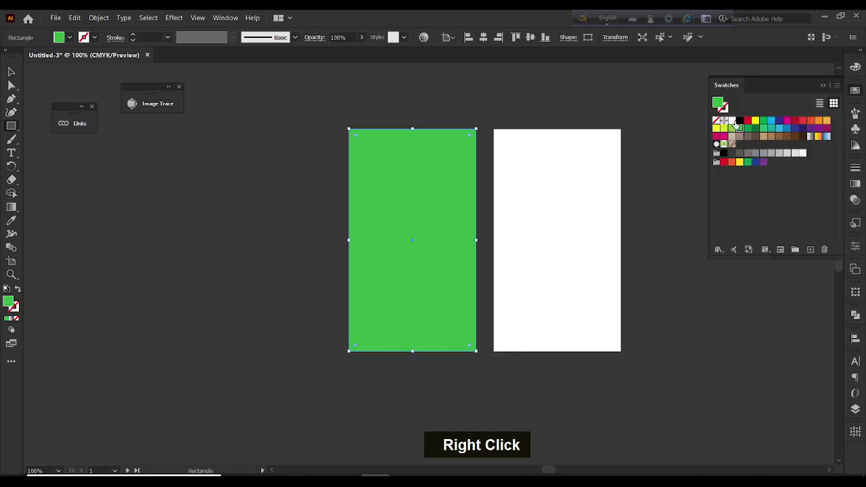
click(734, 121)
Send the white rectangle to the back with Ctrl+Shift+[ and deselect
click(11, 71)
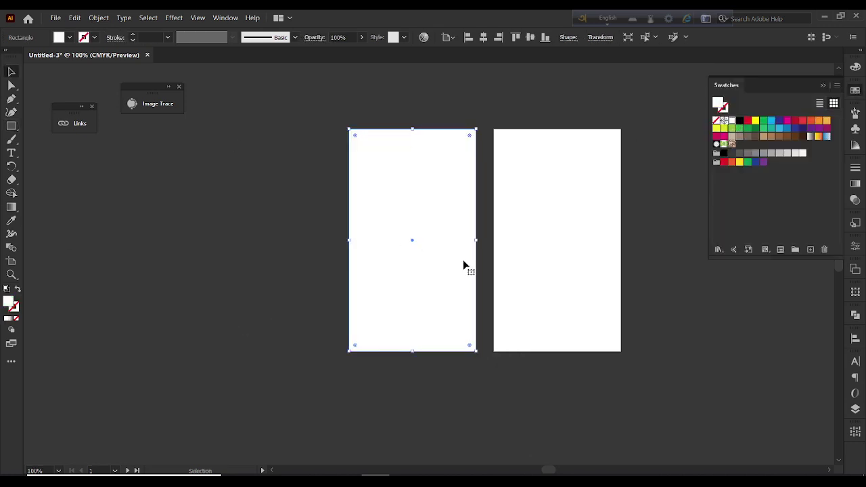
key(ctrl)
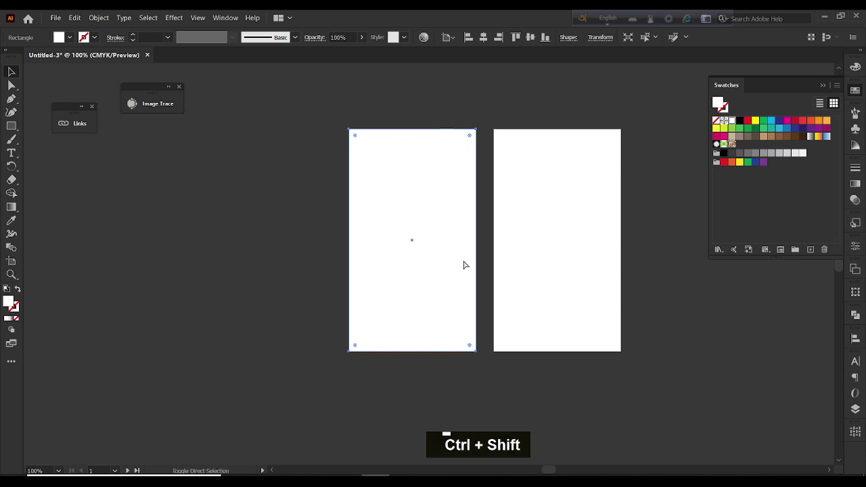
key(ctrl+shift+bracketleft)
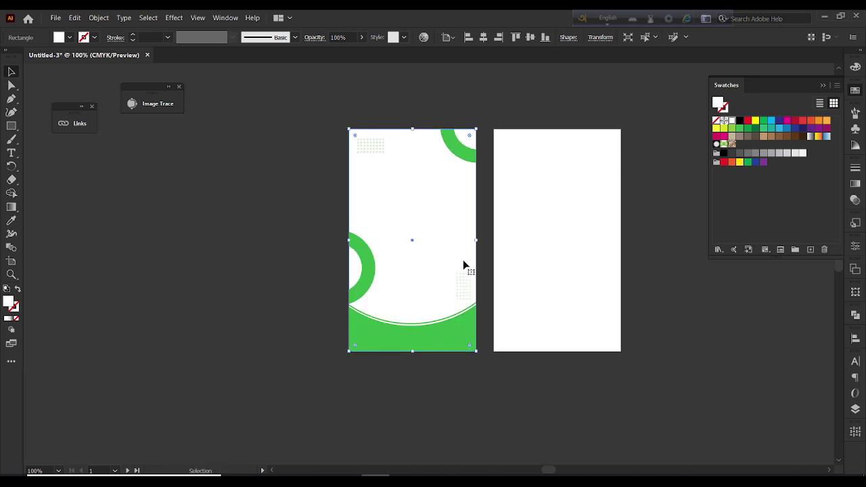
click(268, 199)
Draw a green circle near the top of the front card and enlarge it slightly
alt+scroll(414, 214, up, 1)
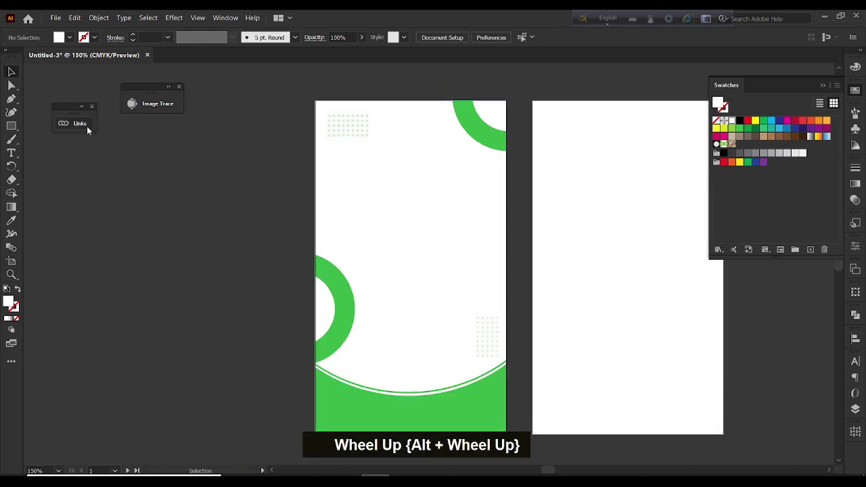
right_click(12, 126)
click(64, 139)
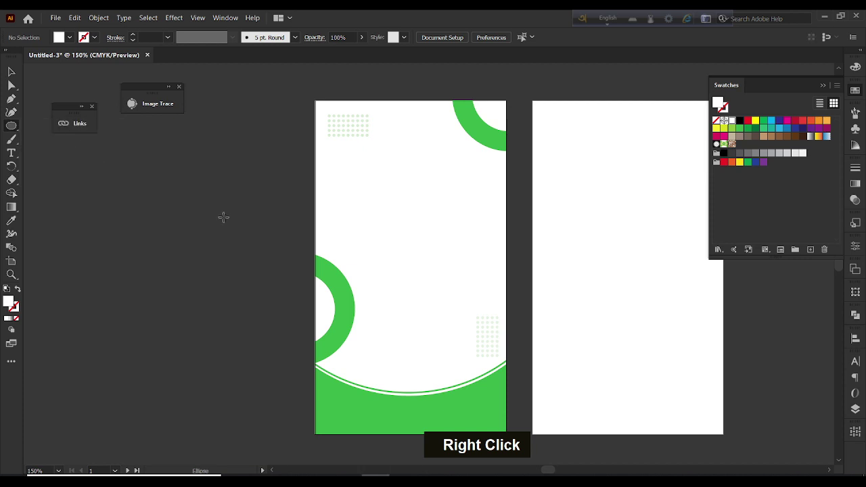
shift+drag(362, 165, 426, 254)
click(12, 72)
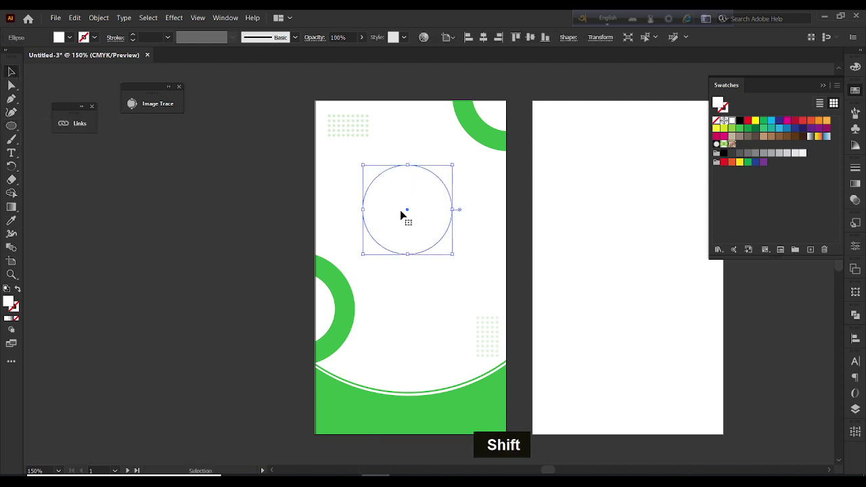
drag(407, 213, 414, 196)
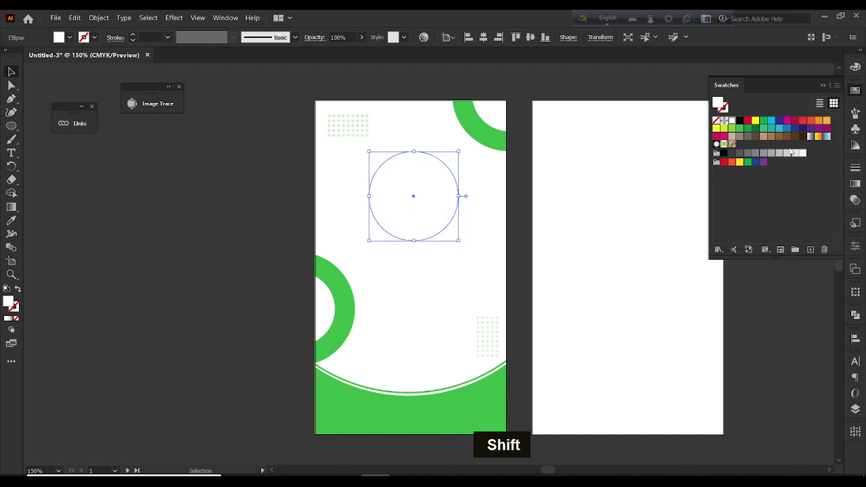
click(739, 128)
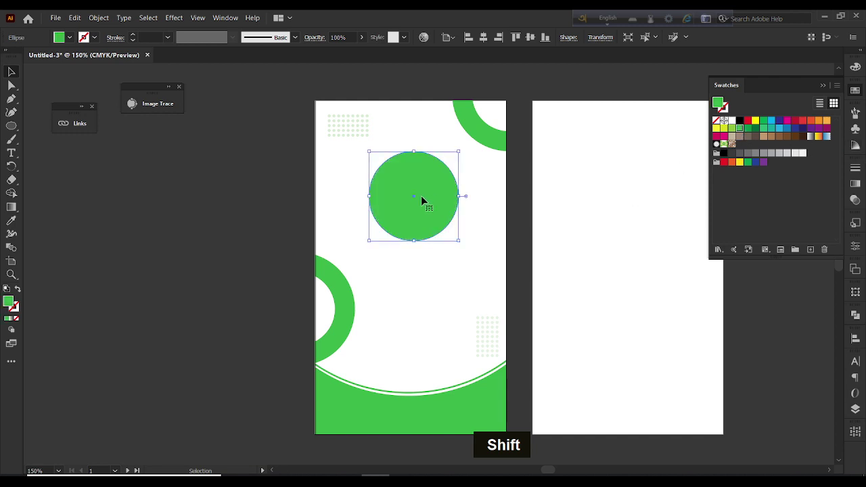
drag(414, 241, 414, 249)
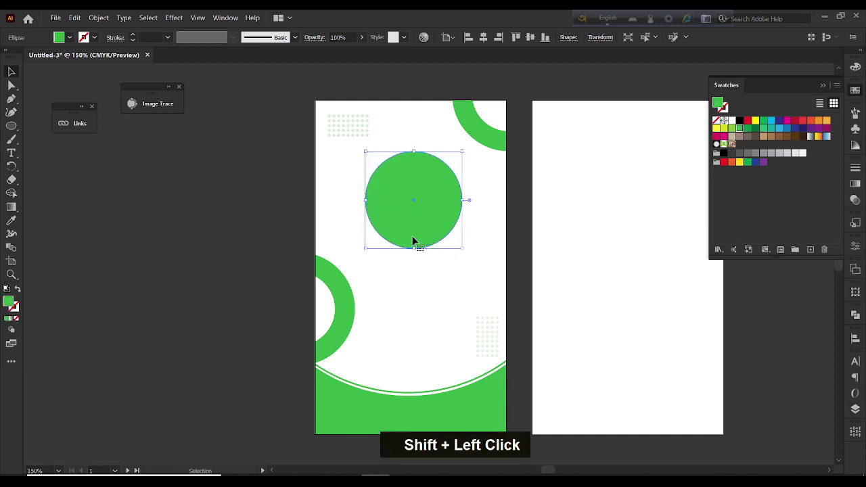
click(359, 300)
Nudge the left ring further left inside its clip group
double_click(344, 310)
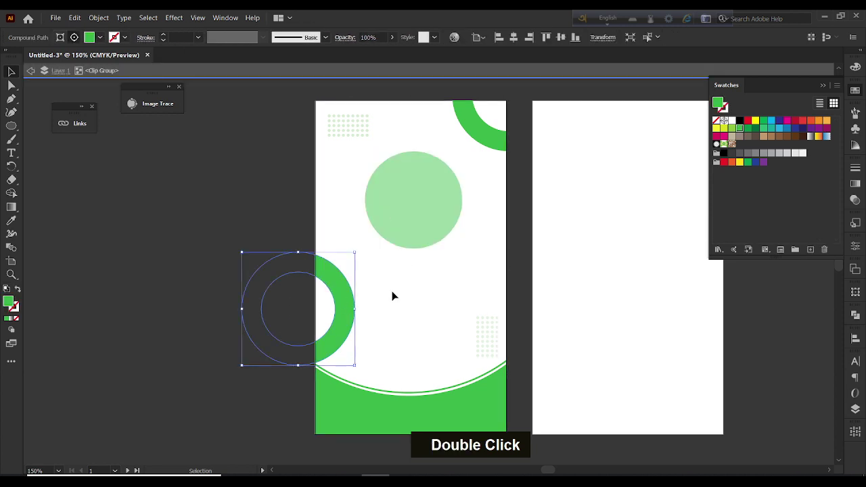
drag(341, 307, 331, 306)
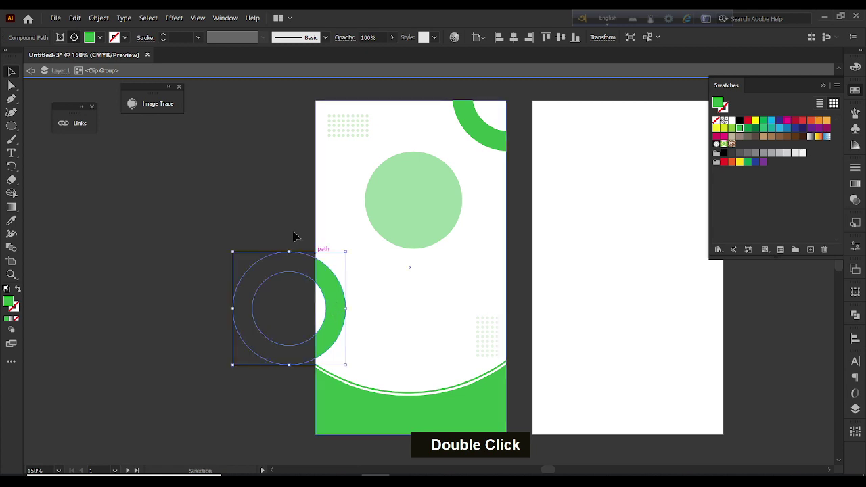
double_click(270, 199)
Paste a copy of the green circle in front and enlarge it slightly around its centre
click(431, 197)
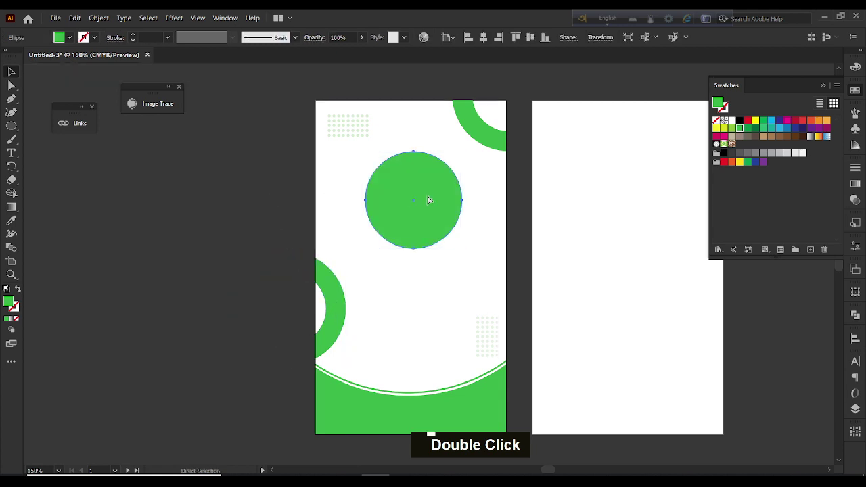
key(ctrl+f)
key(ctrl+f)
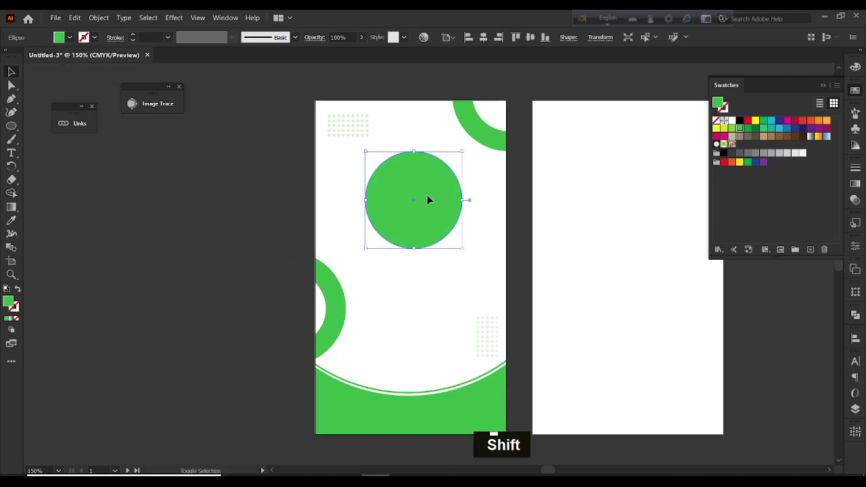
drag(413, 153, 415, 148)
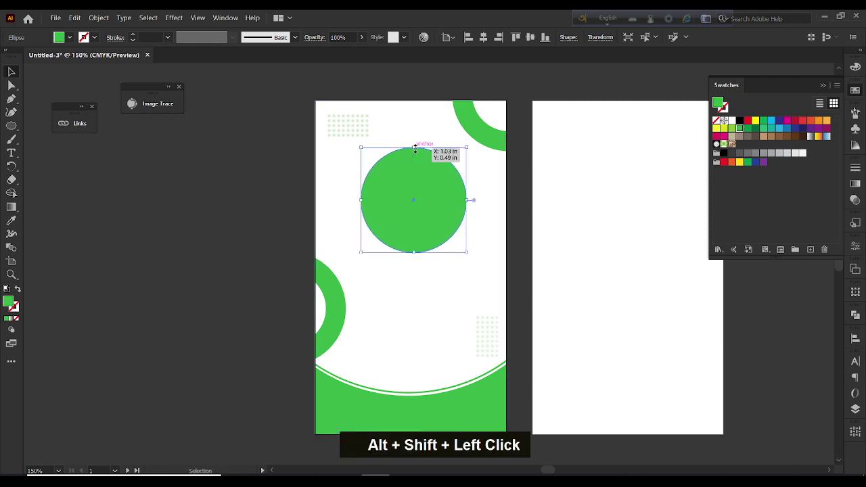
Swap the copy's fill to a green 0.5 pt stroke ring, then select the inner solid circle
click(17, 291)
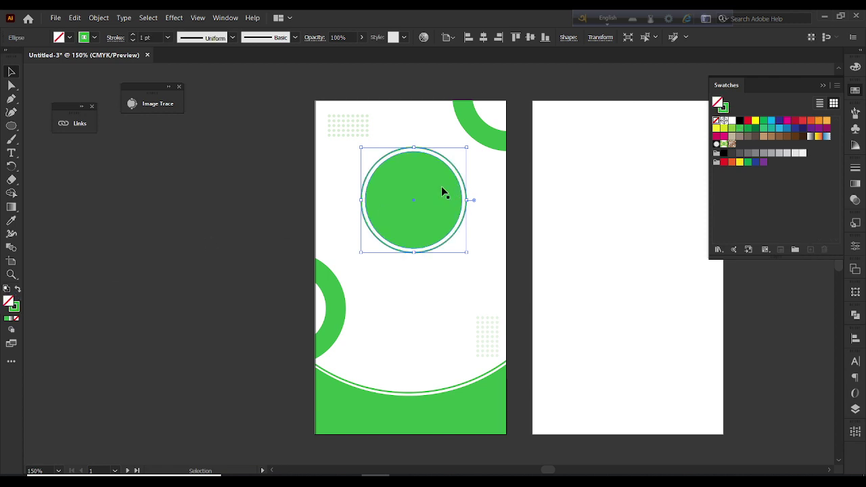
alt+scroll(442, 189, up, 2)
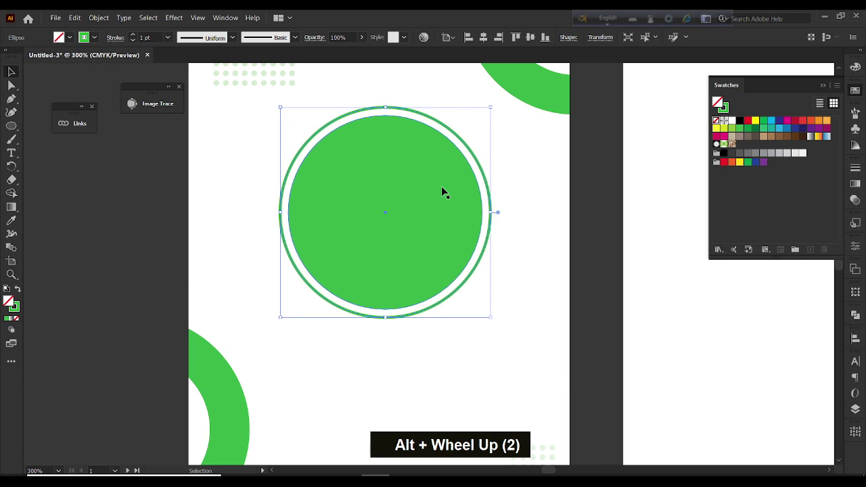
click(168, 38)
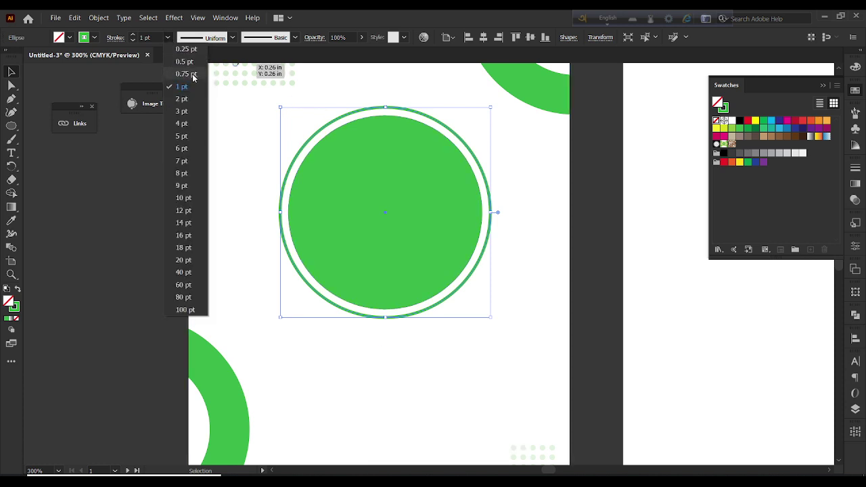
click(193, 74)
click(168, 38)
click(180, 62)
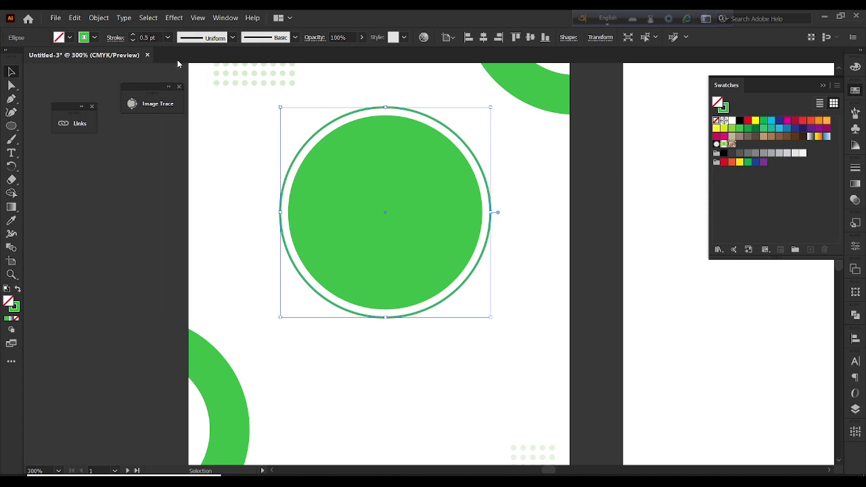
click(137, 218)
click(417, 250)
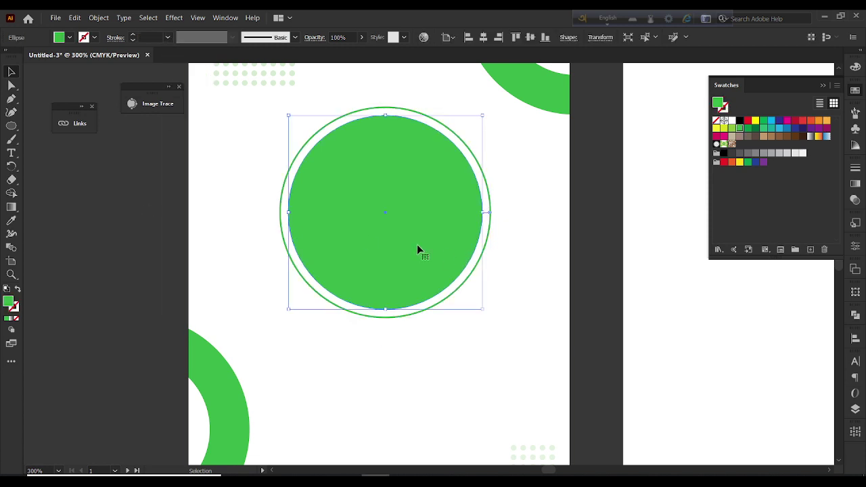
In the browser, search Google Images for 'man'
key(alt+Tab)
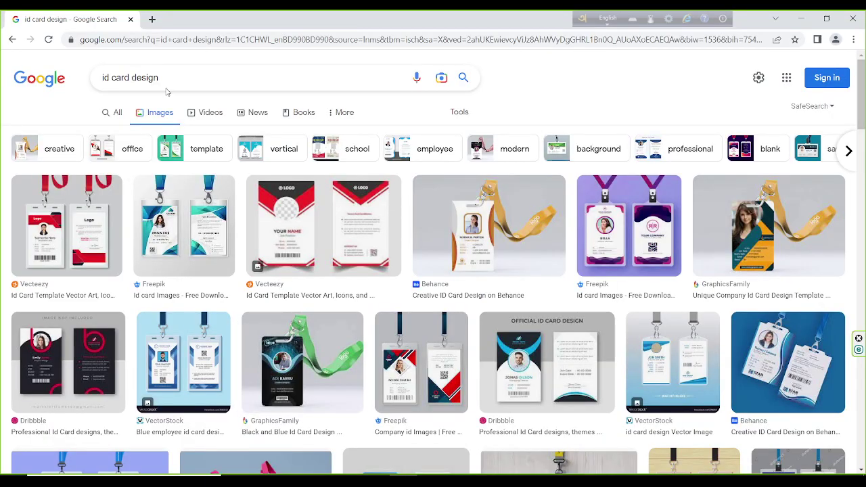
triple_click(167, 90)
text(man)
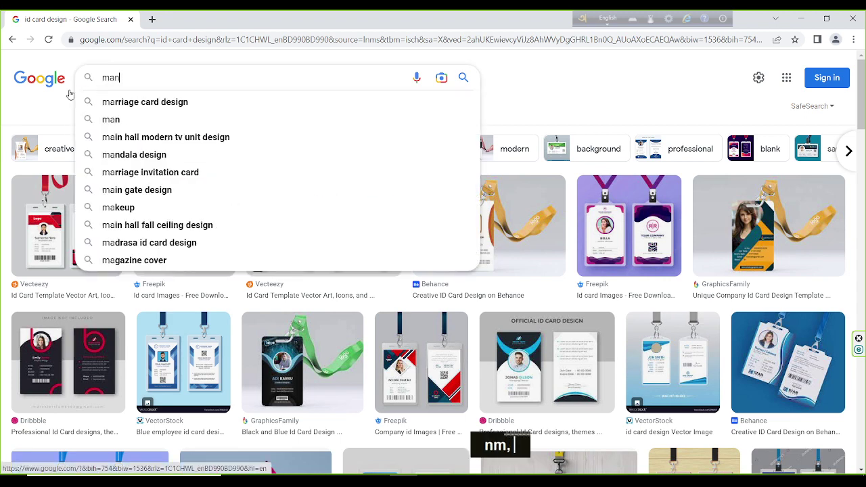
key(Return)
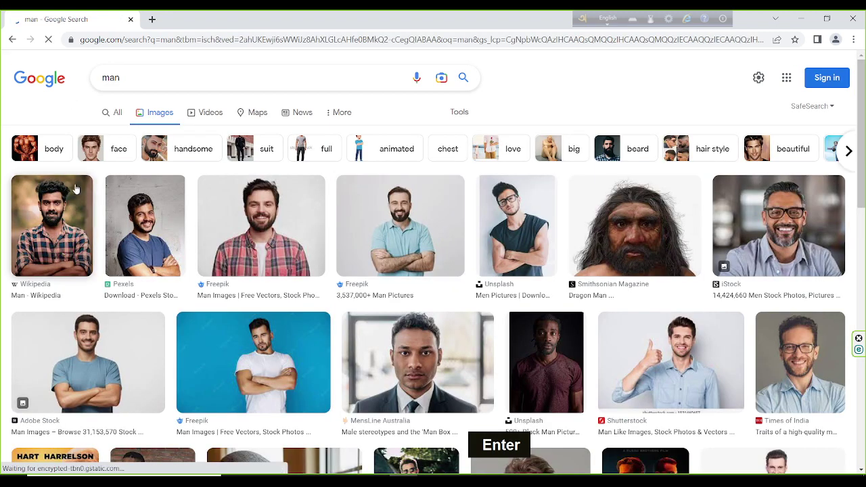
Copy the smiling man photo from the Pexels preview and paste it into Illustrator
click(119, 231)
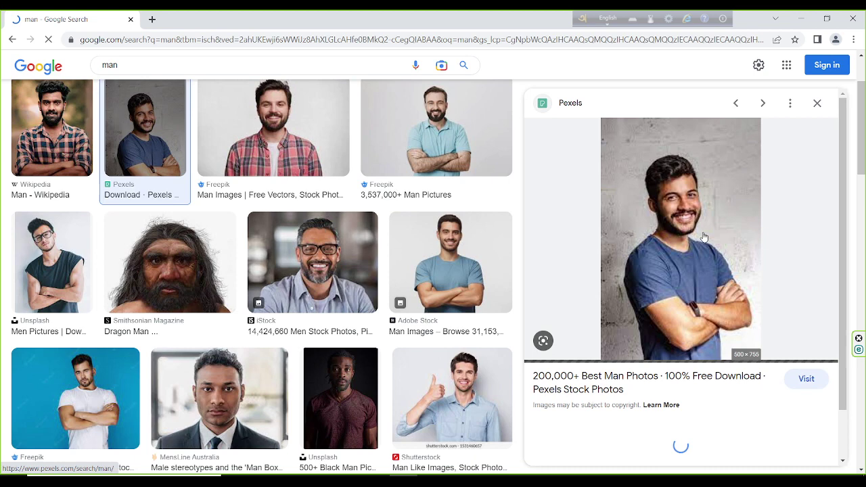
right_click(663, 224)
click(684, 354)
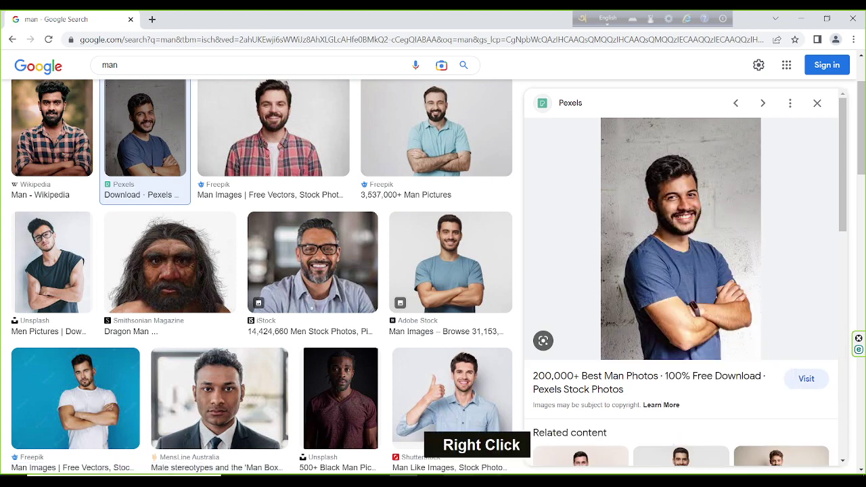
key(alt+Tab)
key(ctrl+v)
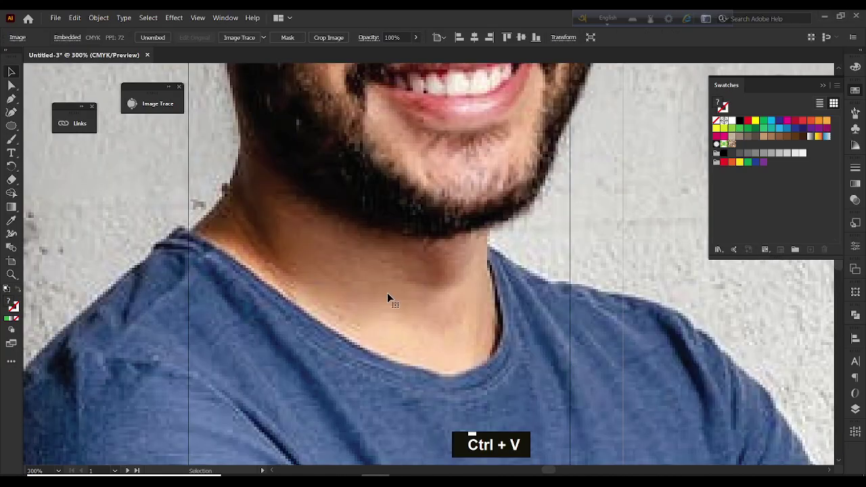
Shrink the photo onto the front card, scale it up proportionally and lower it over the green circle
scroll(465, 280, down, 4)
drag(607, 280, 451, 280)
scroll(452, 280, up, 3)
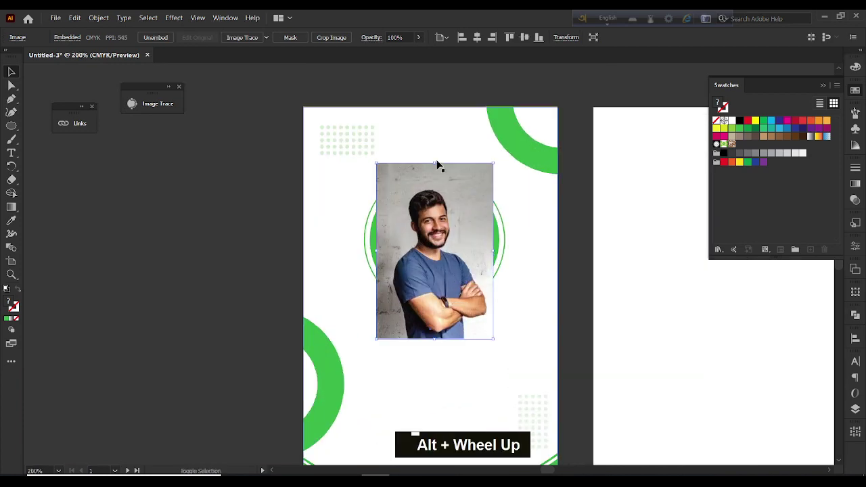
drag(435, 163, 441, 106)
drag(460, 247, 461, 276)
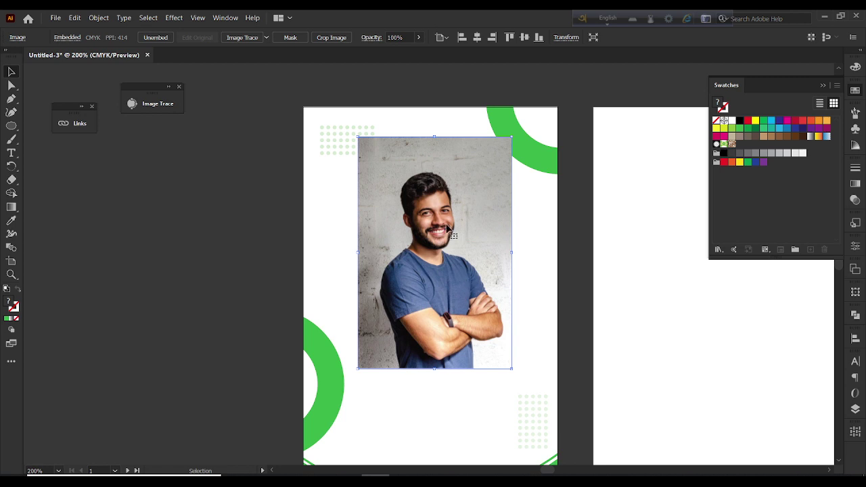
Send the photo behind the green circle and clip it inside the circle with a clipping mask
key(ctrl)
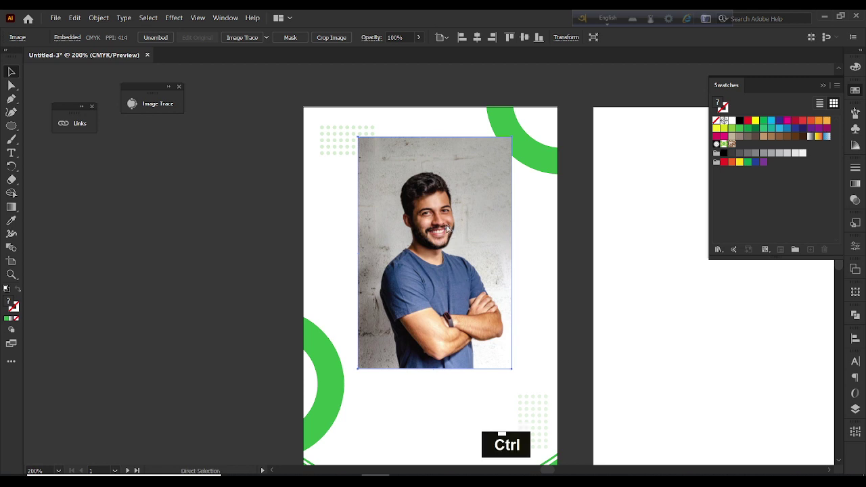
key(ctrl+bracketleft)
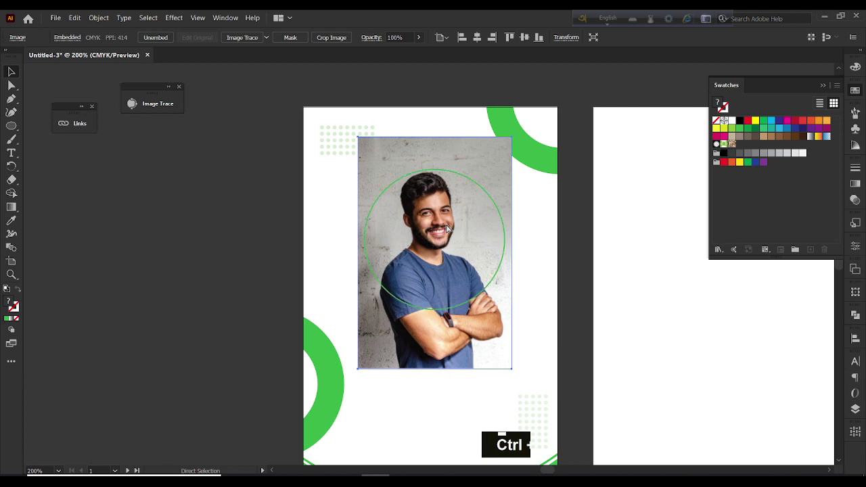
key(ctrl+bracketleft)
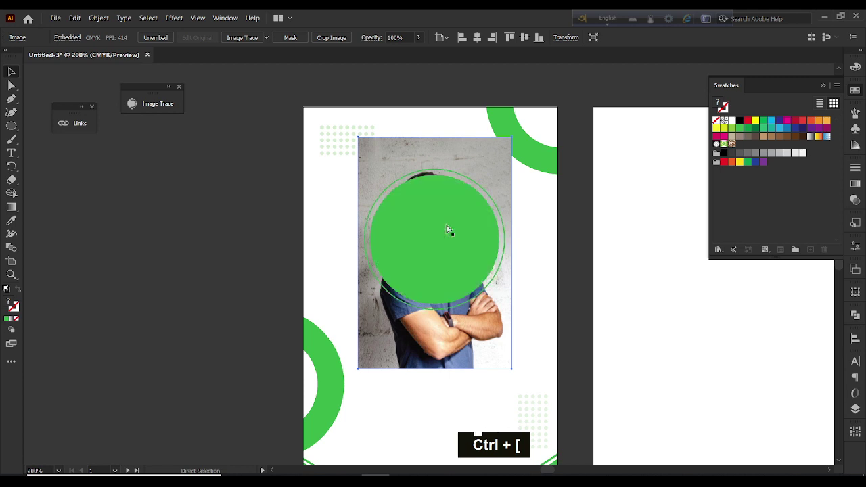
drag(483, 356, 482, 367)
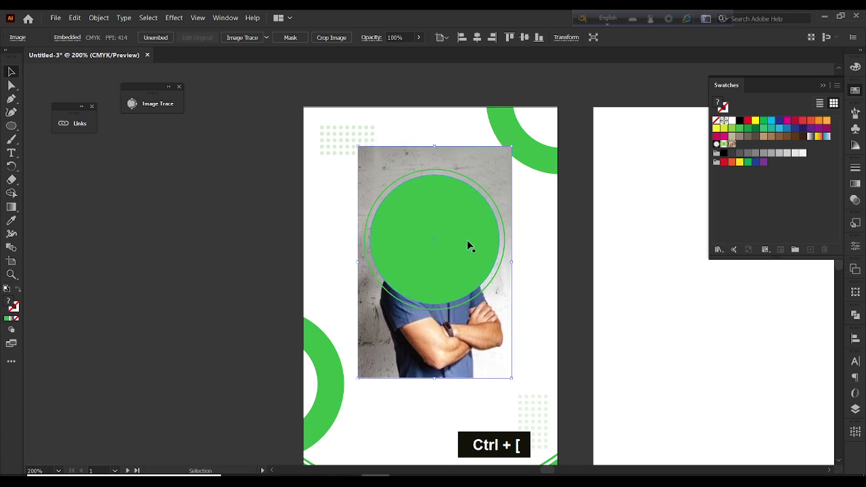
shift+click(404, 233)
right_click(404, 235)
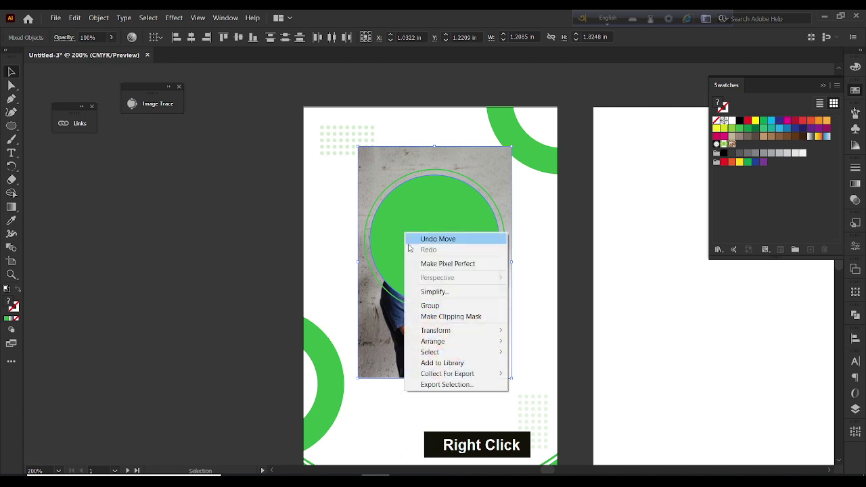
click(444, 315)
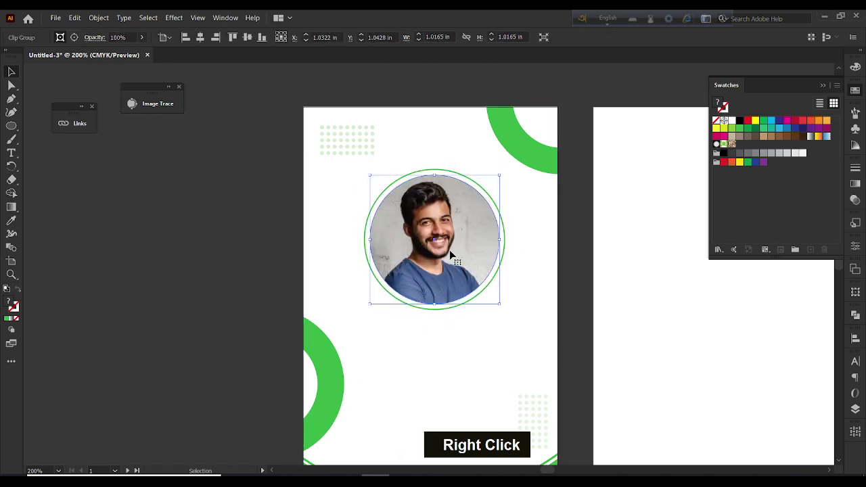
Move the clipped photo together with its outline ring higher on the front card
click(271, 238)
scroll(271, 237, down, 2)
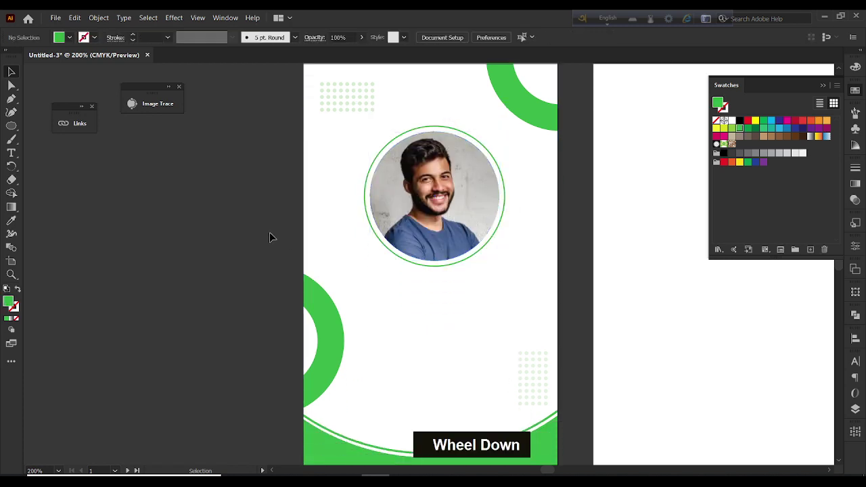
click(437, 120)
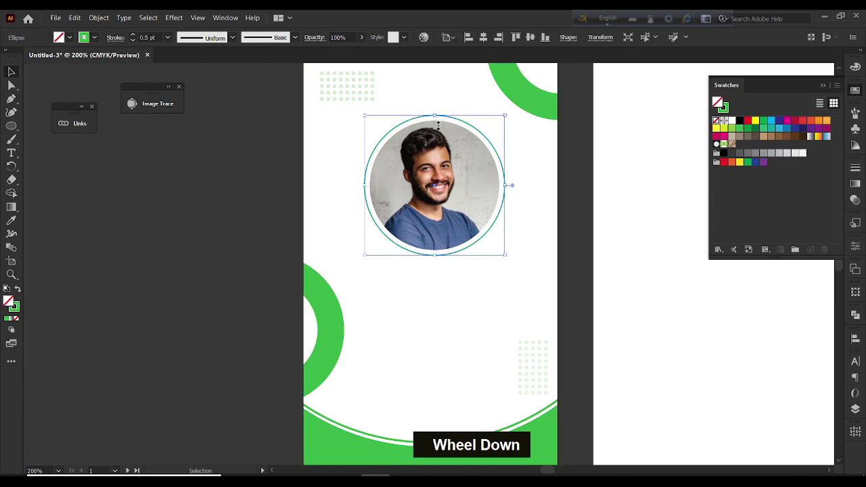
shift+click(431, 147)
drag(433, 160, 433, 138)
click(215, 216)
click(11, 153)
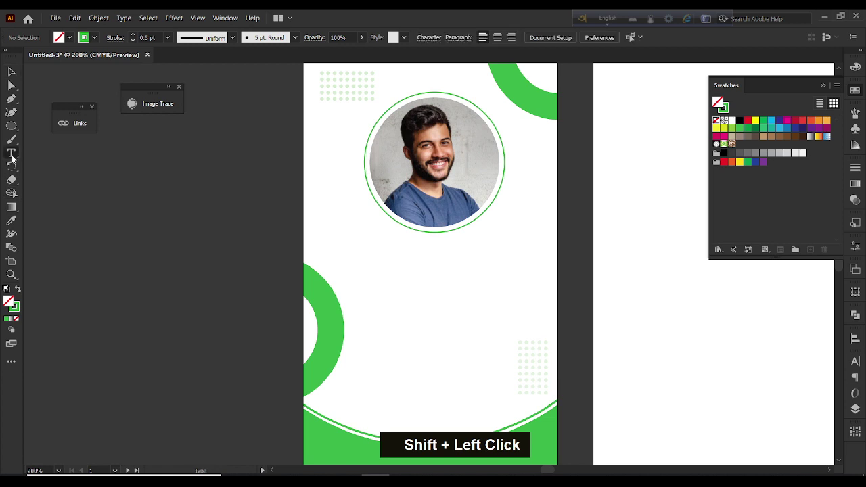
Type the cardholder's full name on a new line below the photo, correcting the capitalisation
click(387, 260)
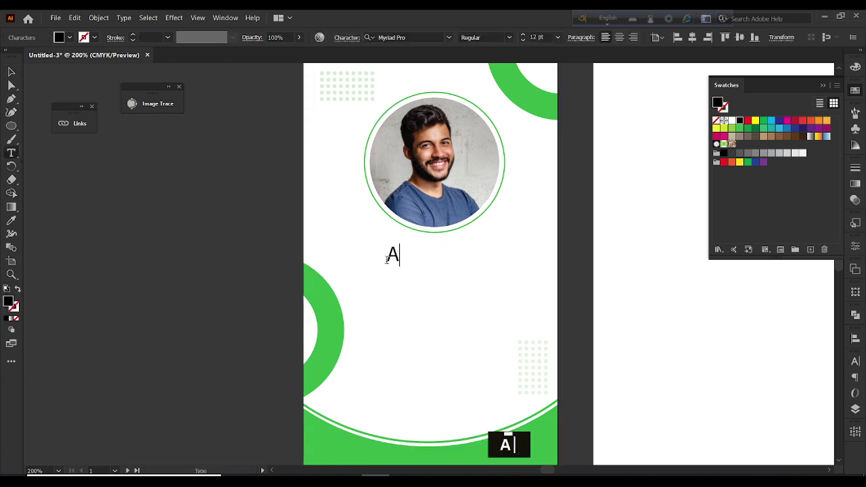
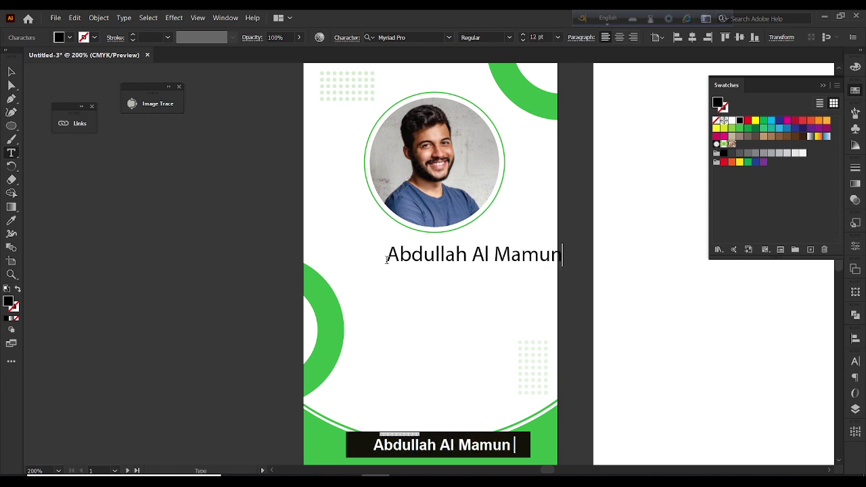
click(11, 72)
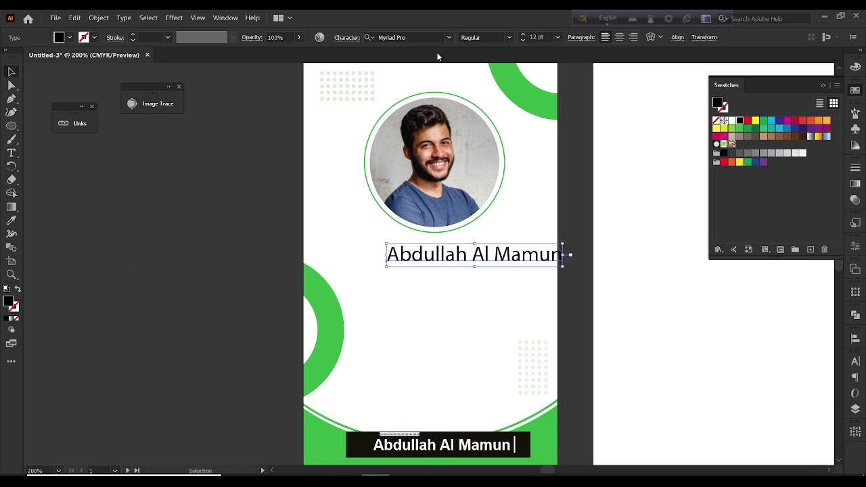
Change the name's font to Roboto Bold
click(448, 38)
text(o)
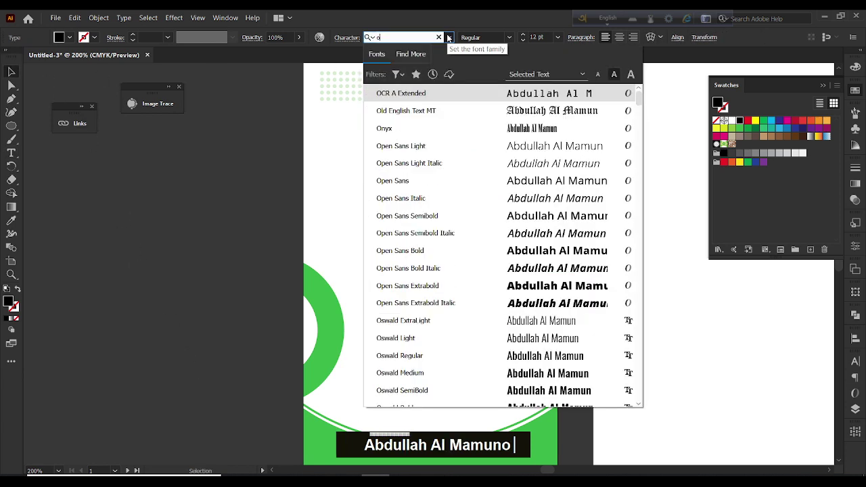
key(BackSpace)
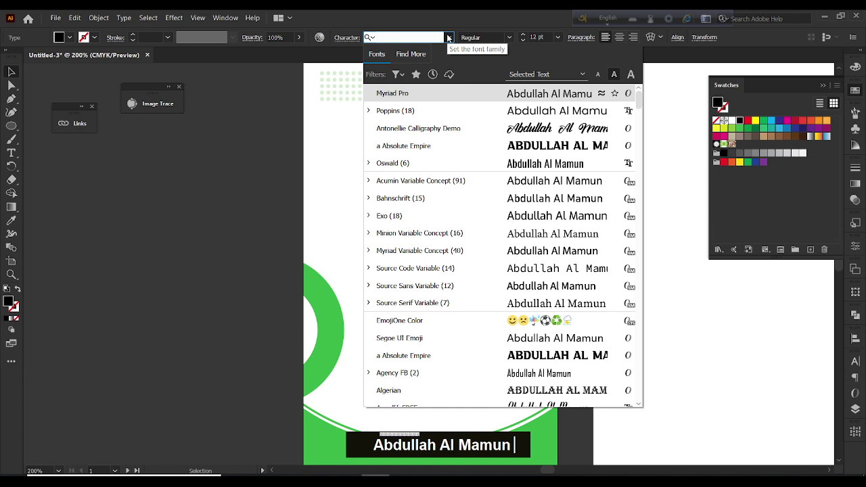
text(o)
key(BackSpace)
text(robot)
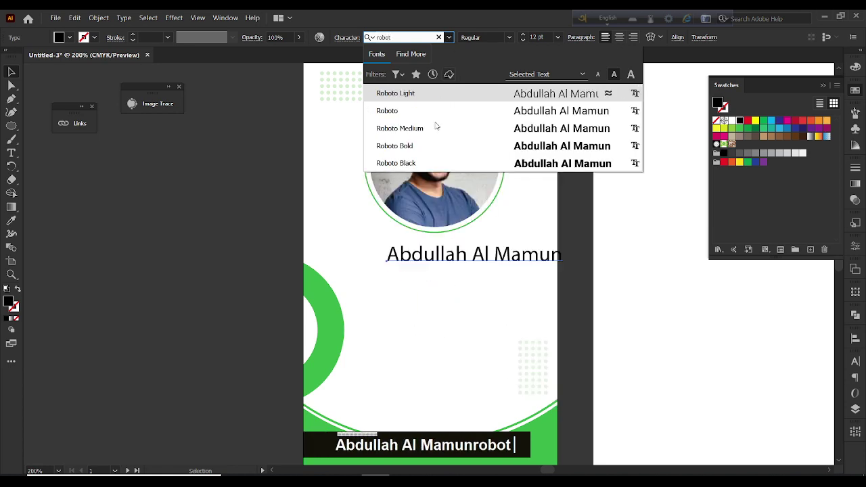
click(435, 146)
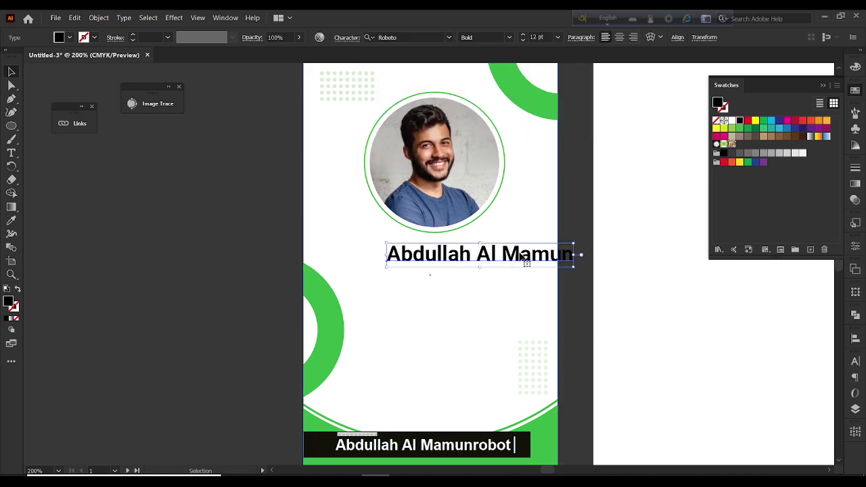
Centre and slightly shrink the name under the photo, then Alt-drag a copy just below it
drag(501, 264, 464, 260)
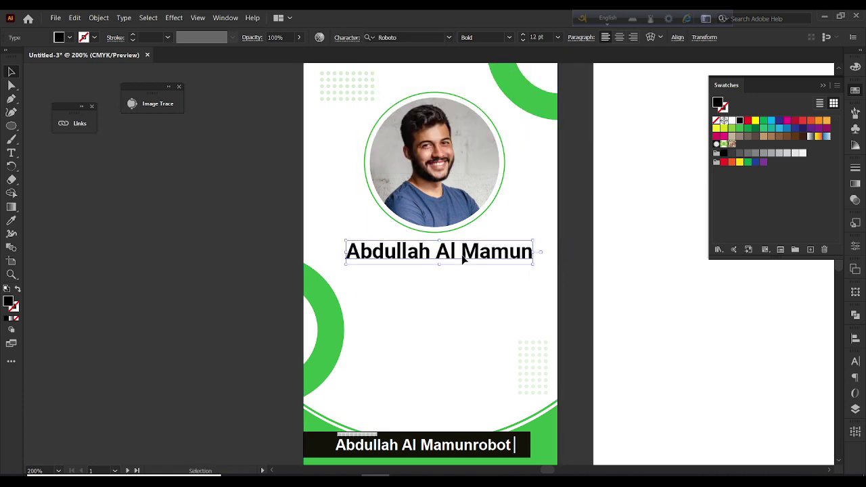
shift+click(441, 239)
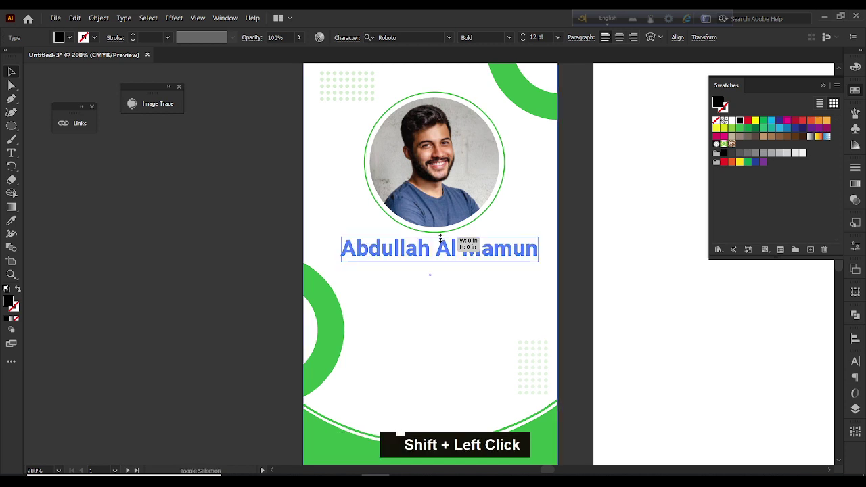
drag(441, 239, 476, 263)
key(Up)
key(Up)
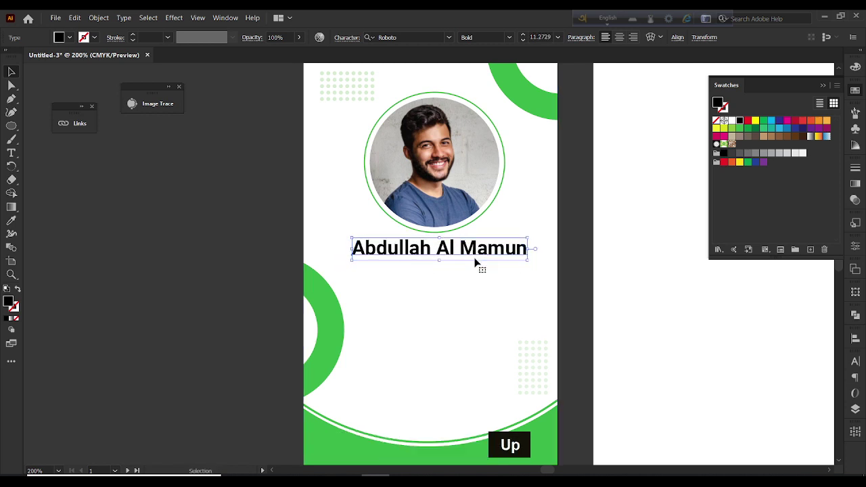
key(Down)
drag(473, 260, 472, 283)
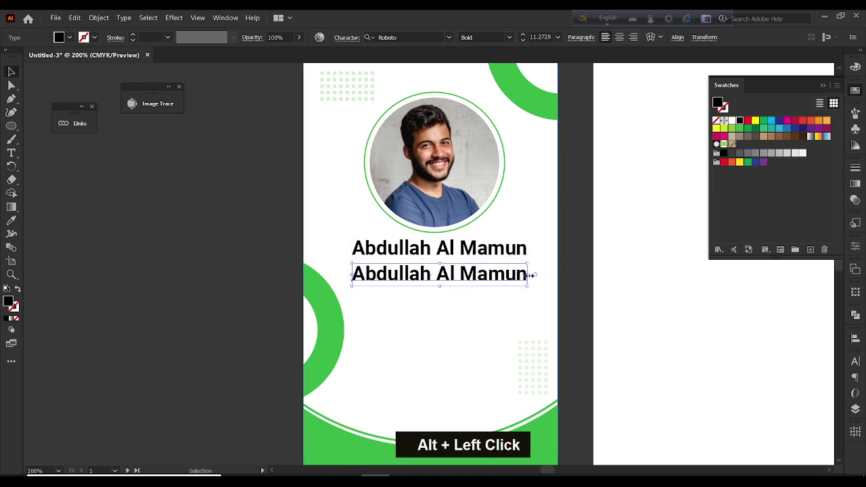
Shrink the duplicate line and retype it as 'Graphic Designer'
drag(530, 276, 375, 278)
double_click(466, 266)
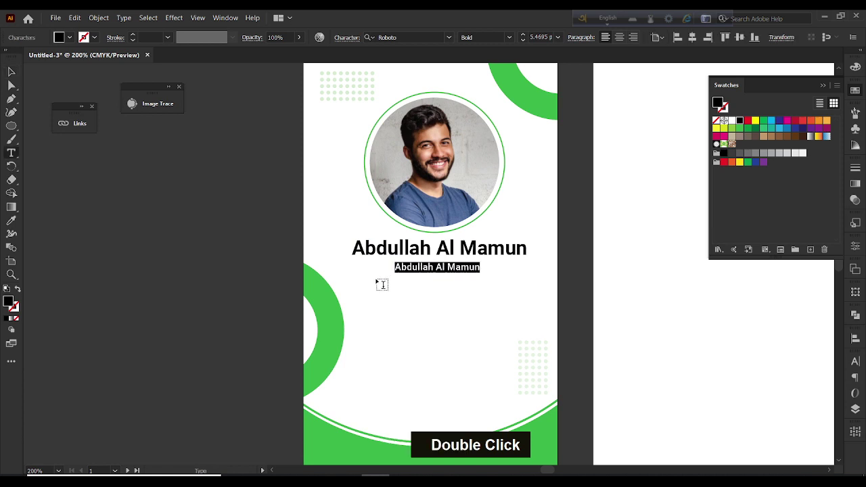
text(Graphi)
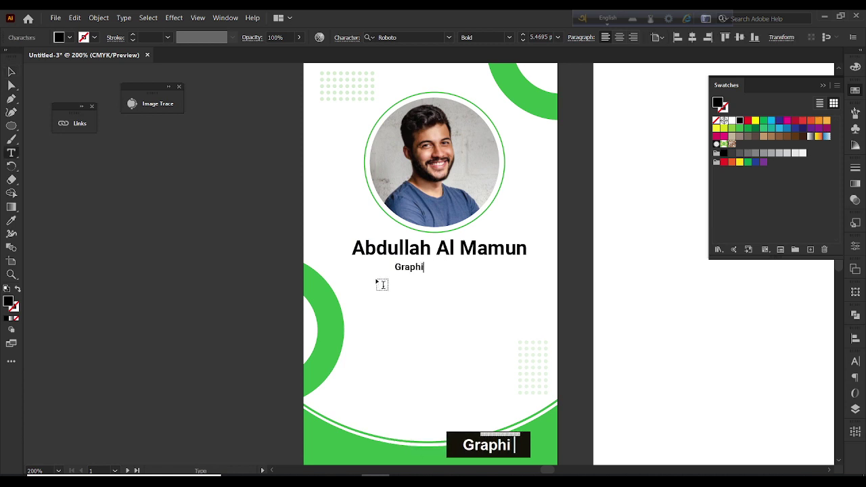
text(c Desi)
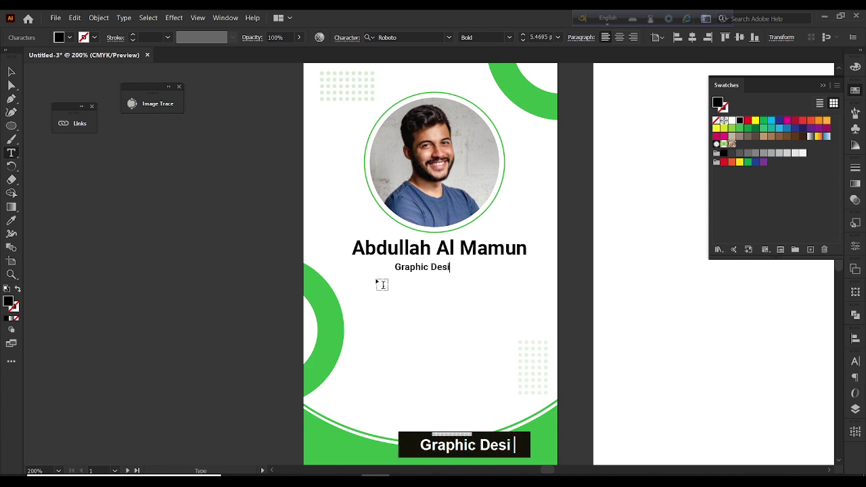
text(gner)
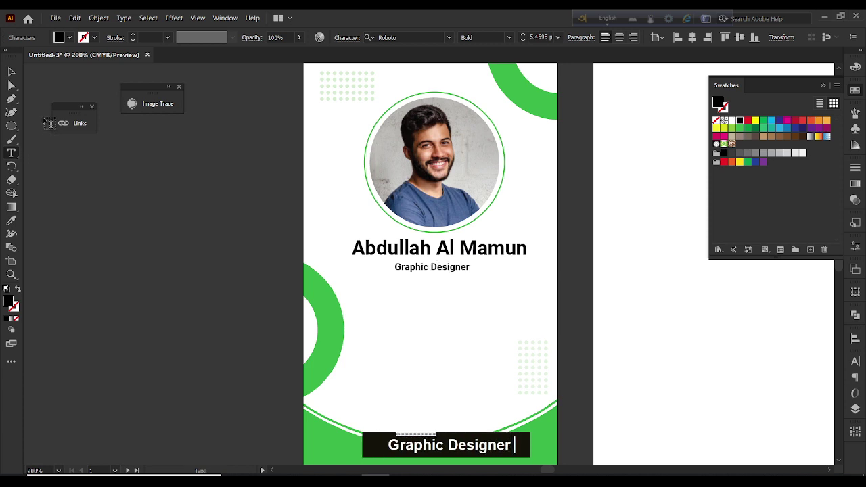
click(11, 71)
Set the 'Graphic Designer' title to Roboto Medium
click(509, 38)
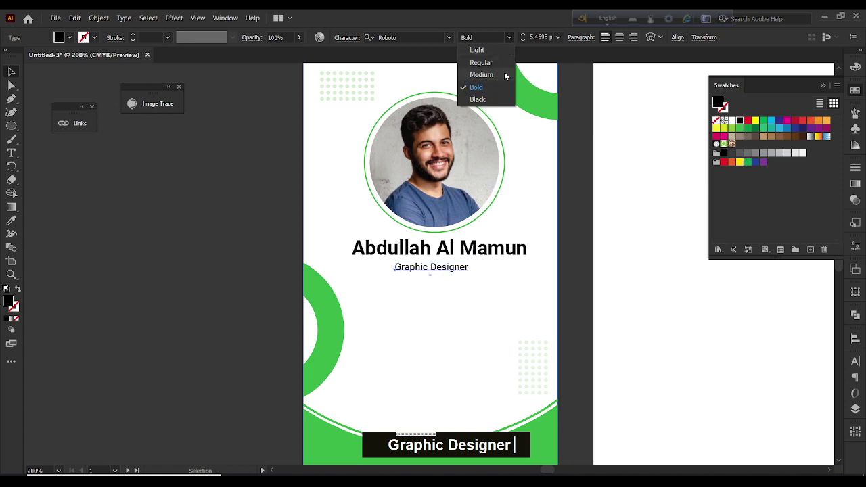
click(503, 74)
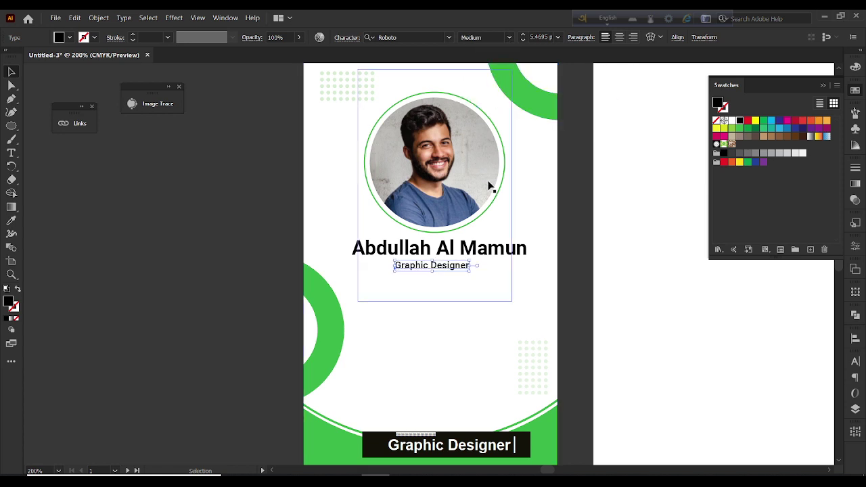
click(273, 232)
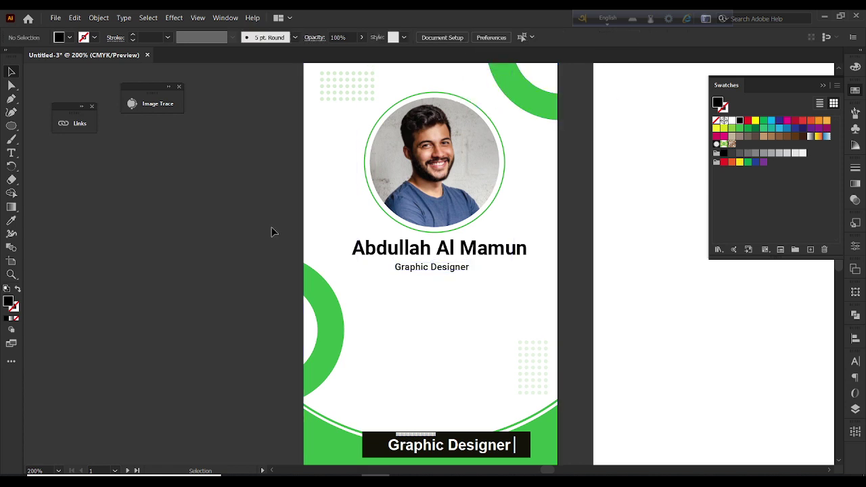
click(10, 153)
Add an 'ID NO :' label below the job title and scale it down
click(387, 302)
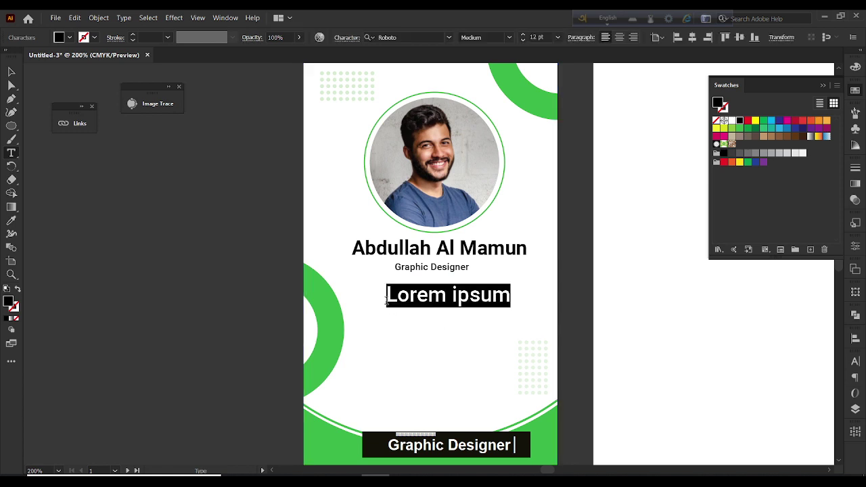
text(ID N)
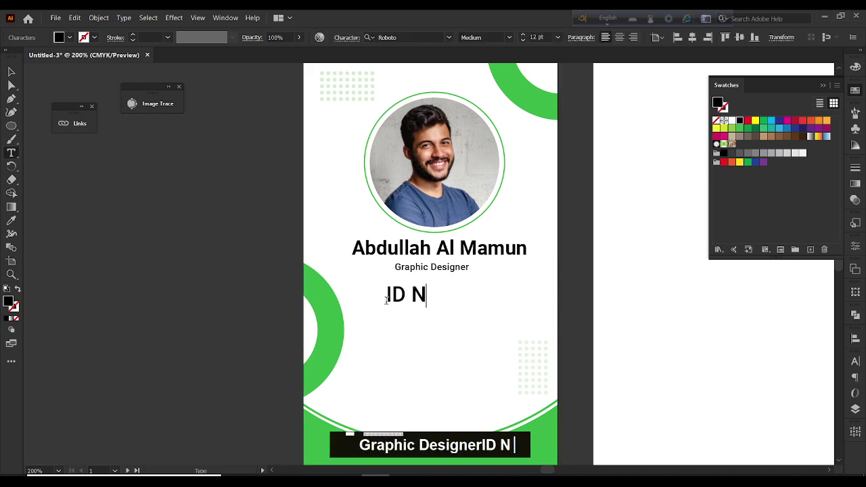
text(O  :)
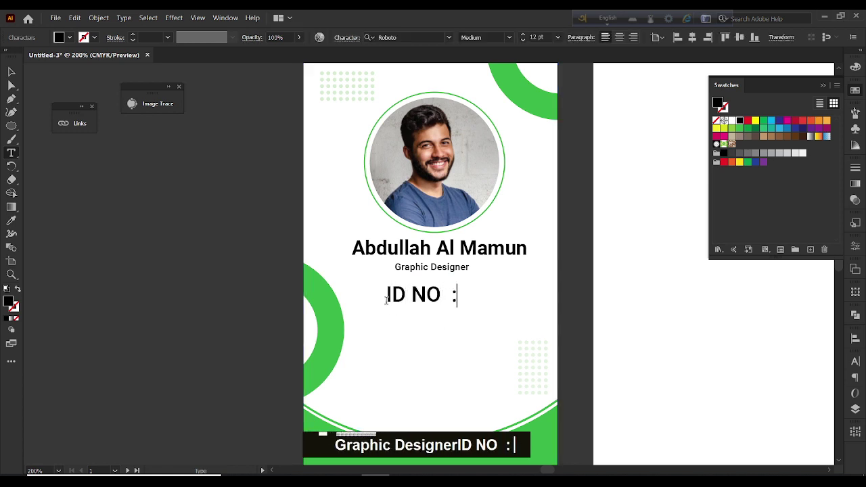
click(12, 74)
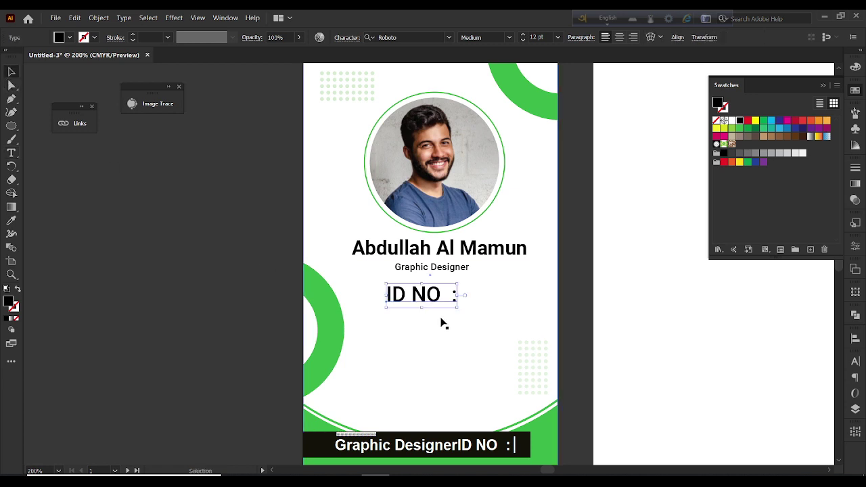
drag(457, 308, 409, 298)
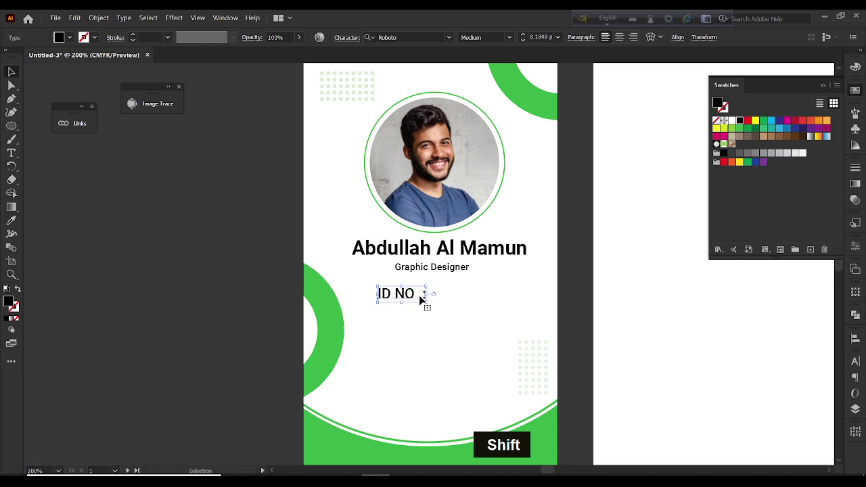
Add 'DB :', 'MAIL :' and 'Date :' label lines under ID NO, then shift the block left
double_click(424, 296)
key(Right)
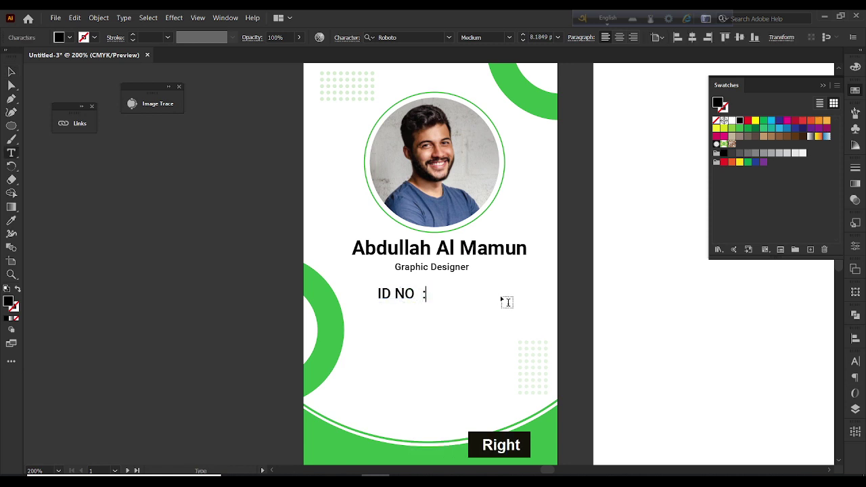
key(Return)
text(D)
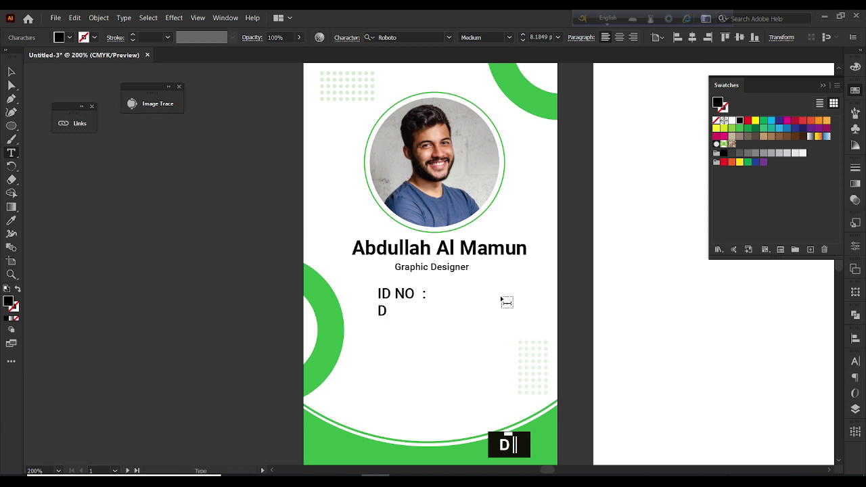
text(B)
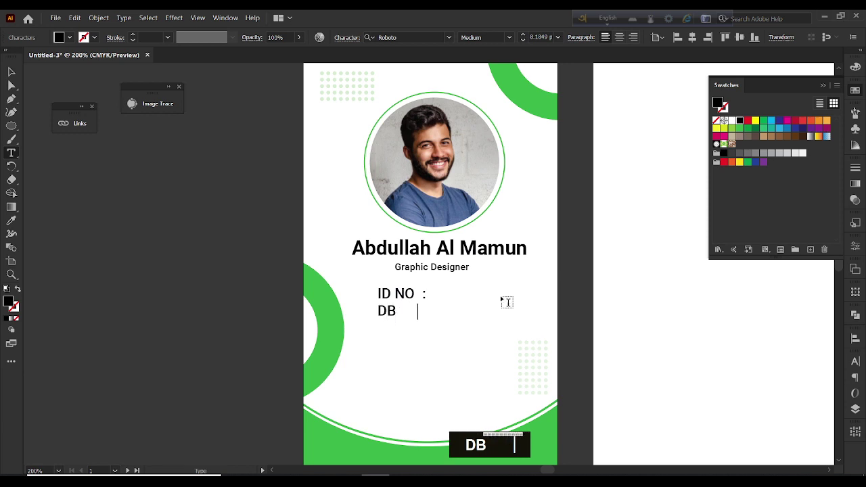
text(     :)
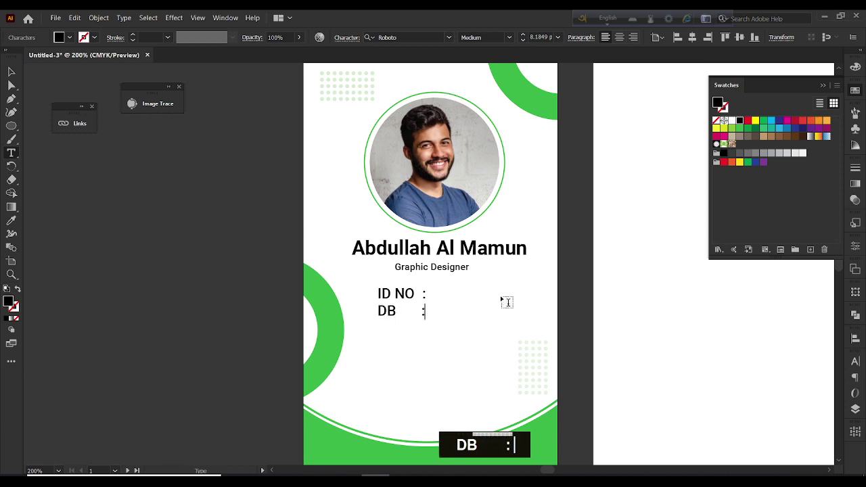
key(Return)
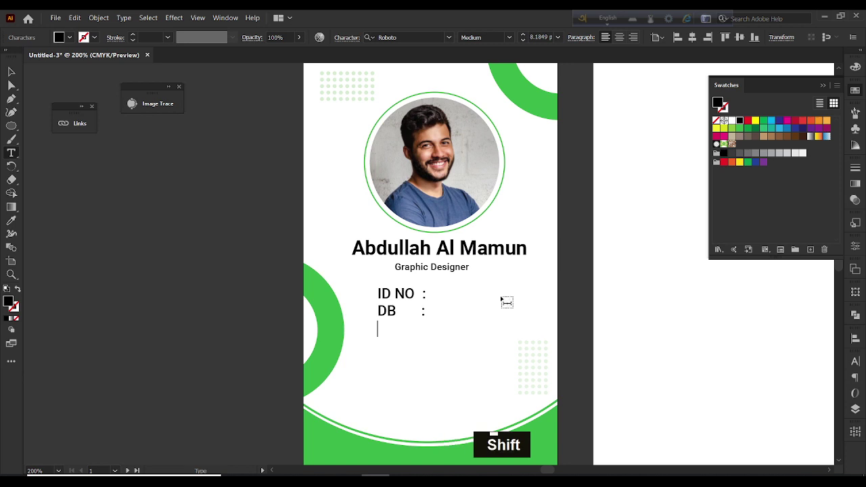
text(M )
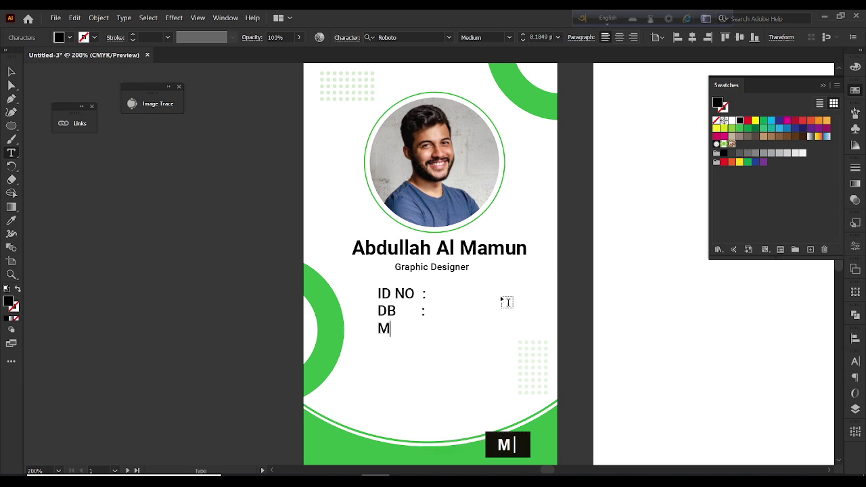
text(AIL   :)
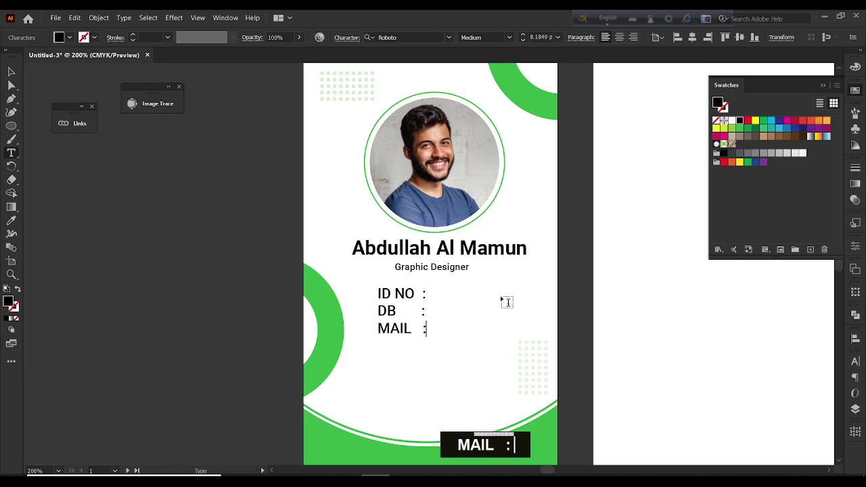
key(Left)
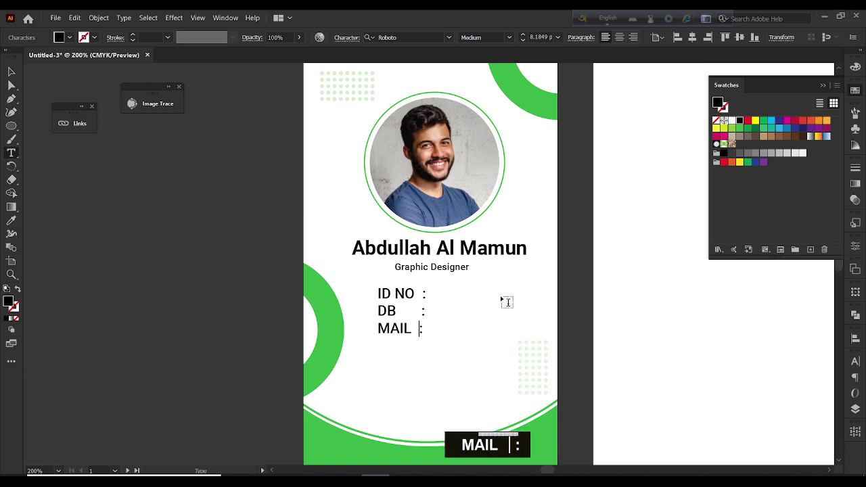
key(Right)
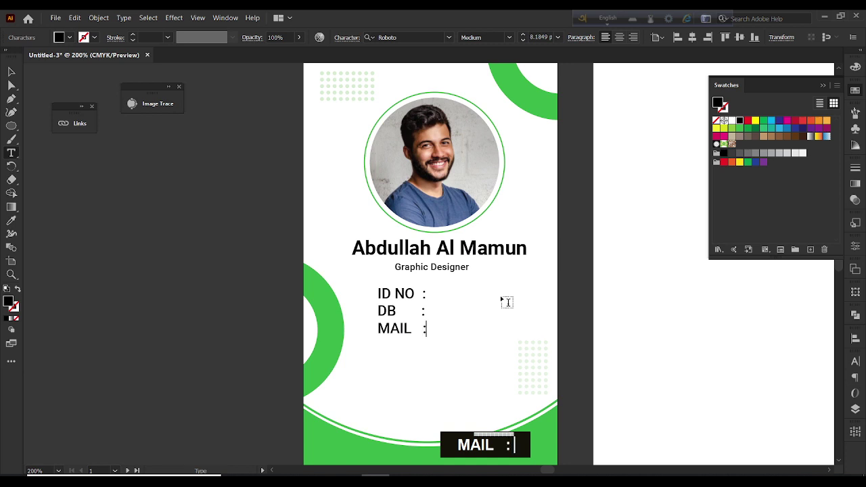
key(Return)
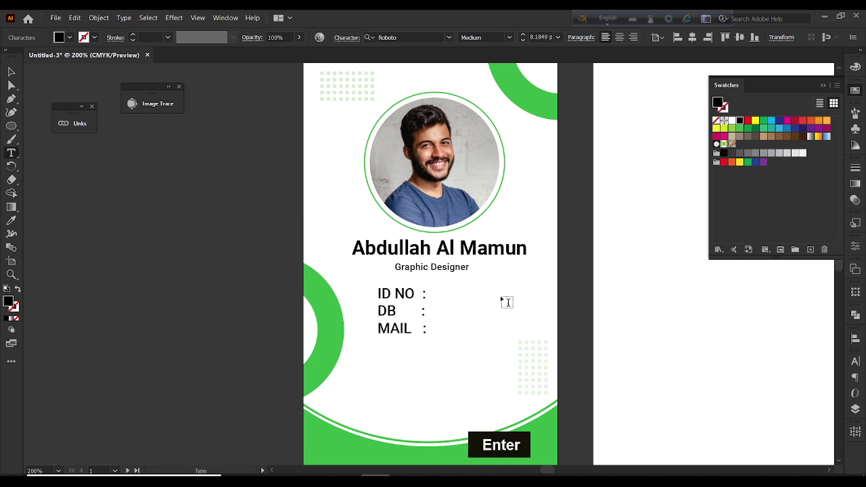
text(D)
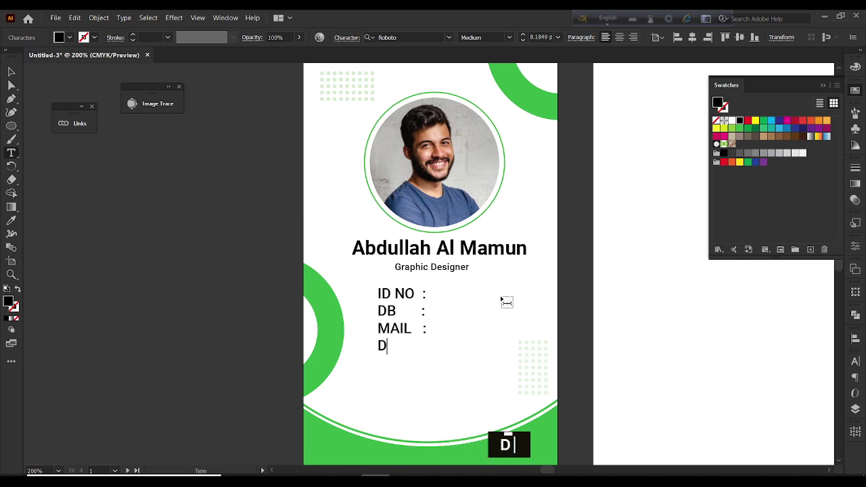
text(ate )
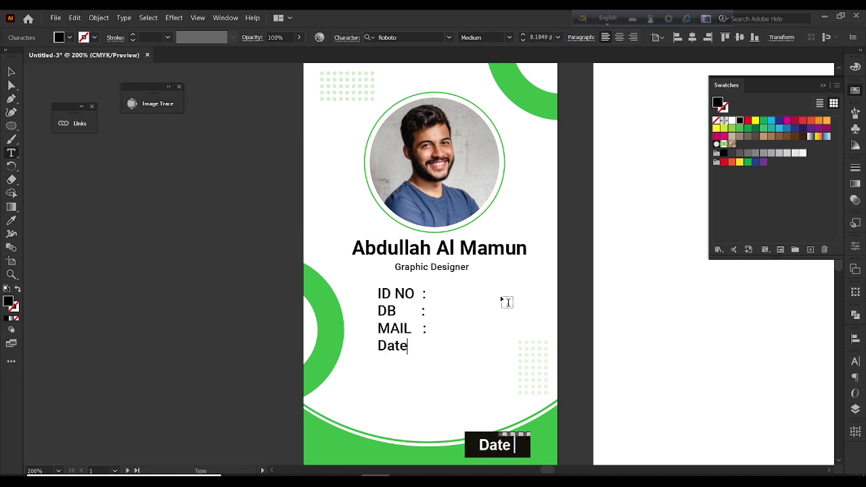
text(   :)
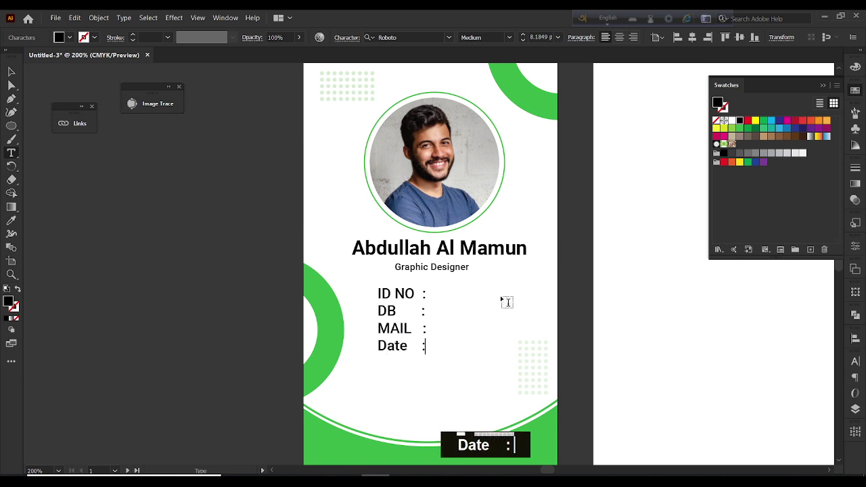
key(Escape)
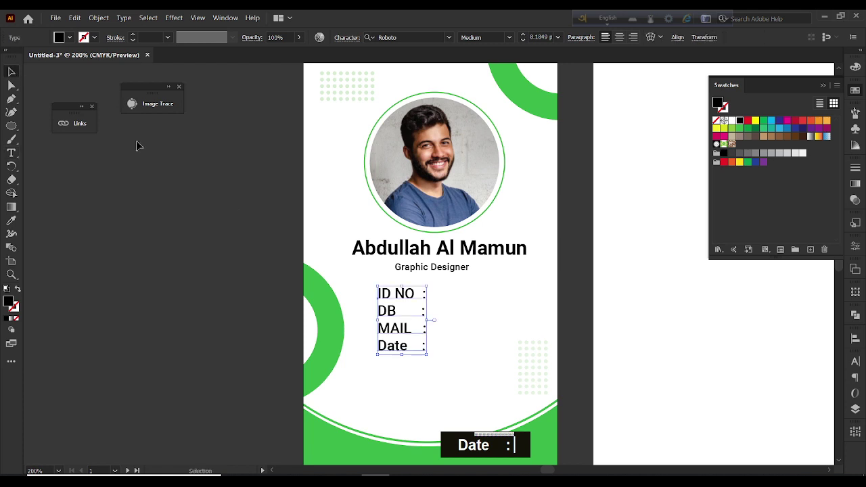
drag(429, 316, 411, 319)
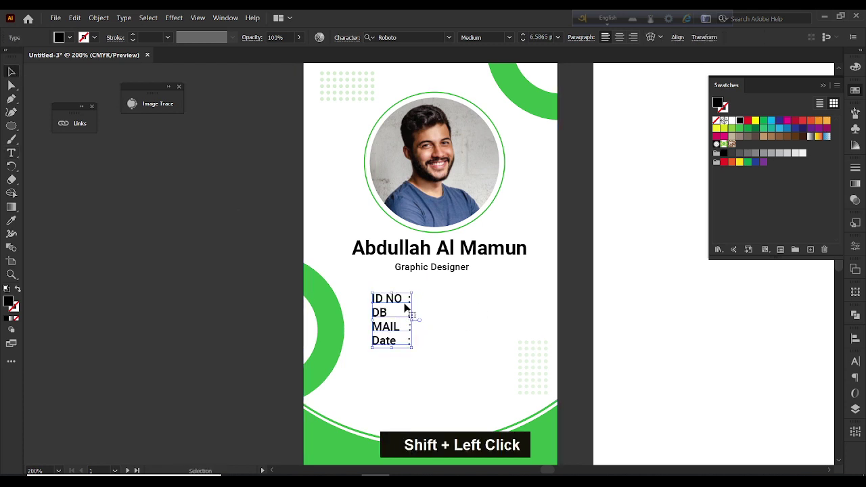
double_click(408, 302)
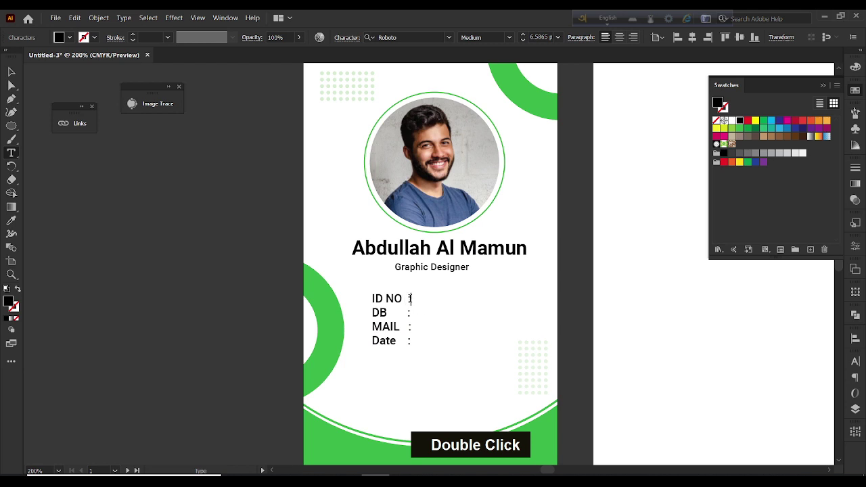
text(09876543)
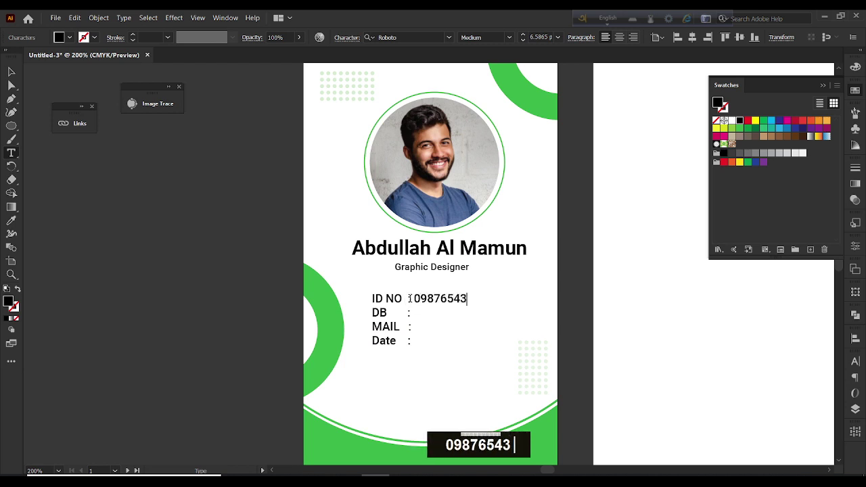
text(3345678)
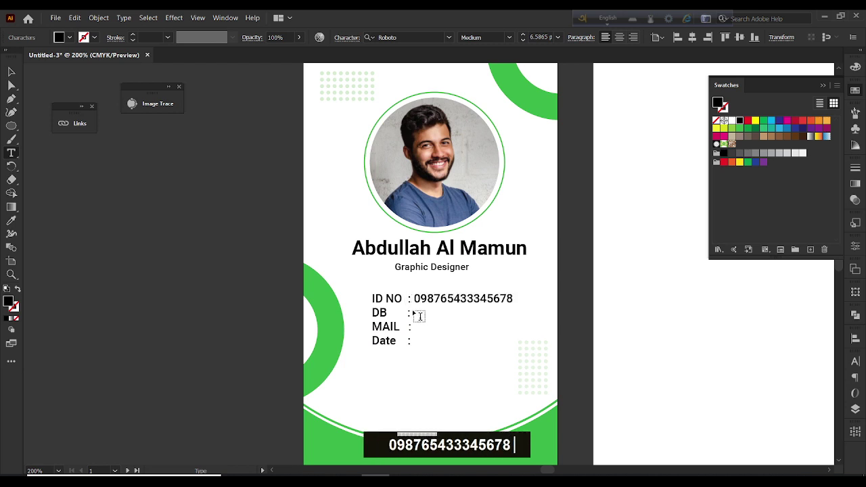
key(Down)
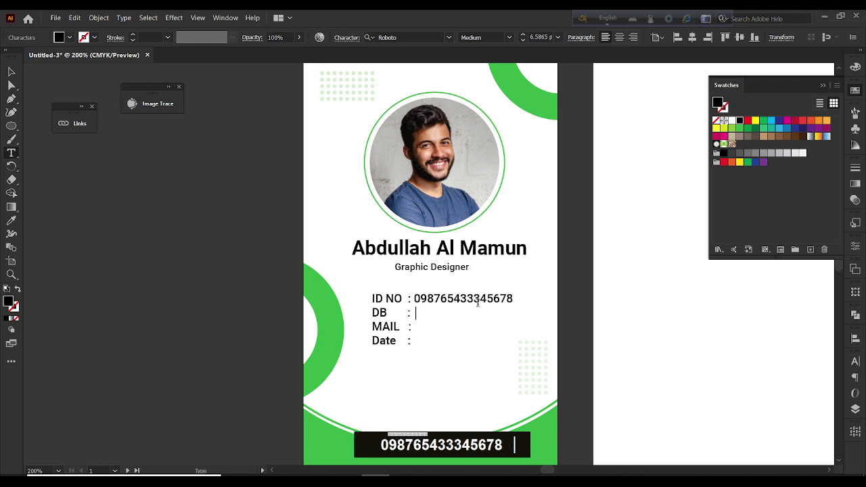
text(22 d)
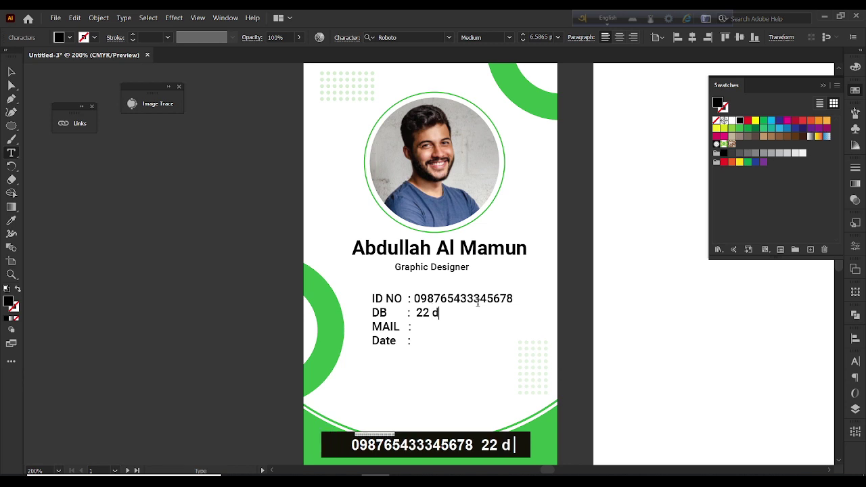
text(ecember)
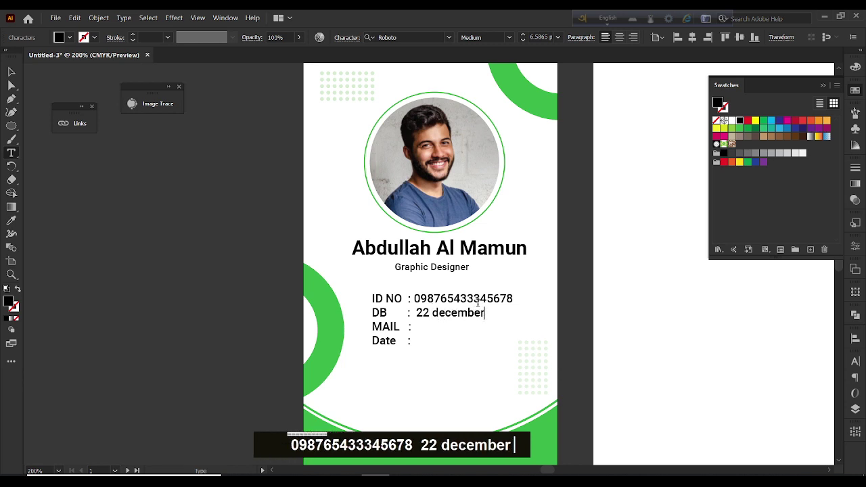
key(Left)
key(Left)
key(Left)
key(Left)
key(Left)
key(Left)
key(Left)
key(BackSpace)
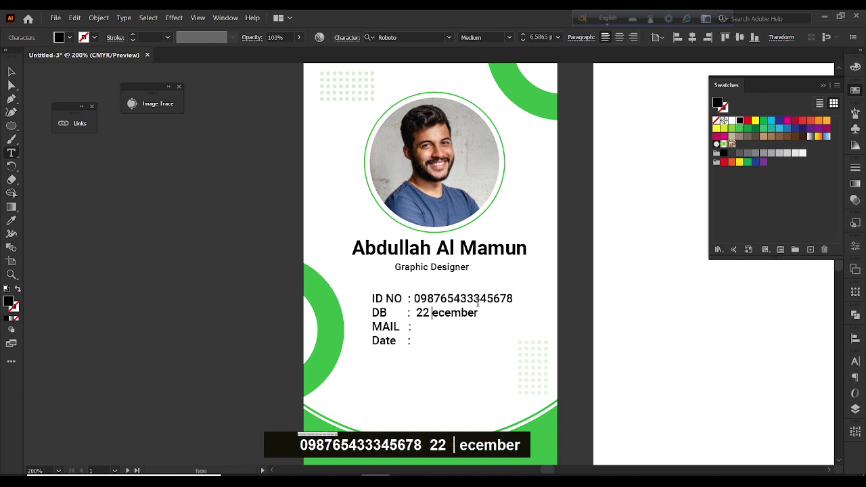
text(D)
key(Right)
key(Right)
key(Right)
key(Right)
key(Right)
key(Right)
key(Right)
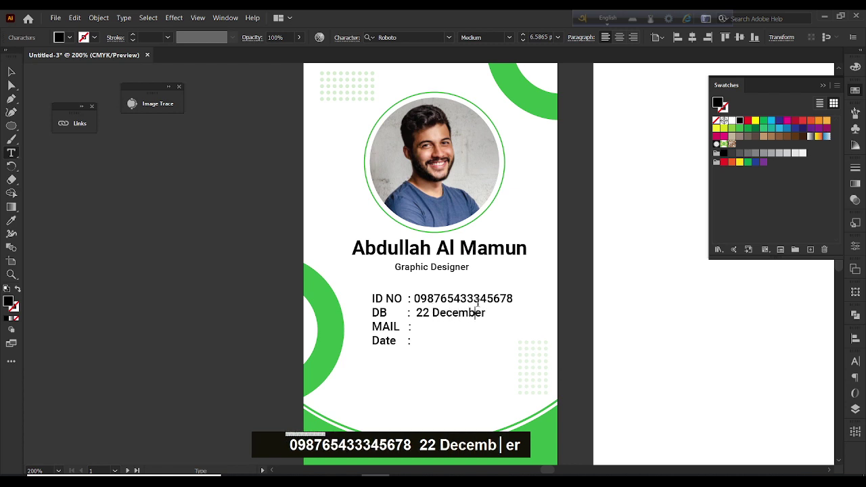
text(1)
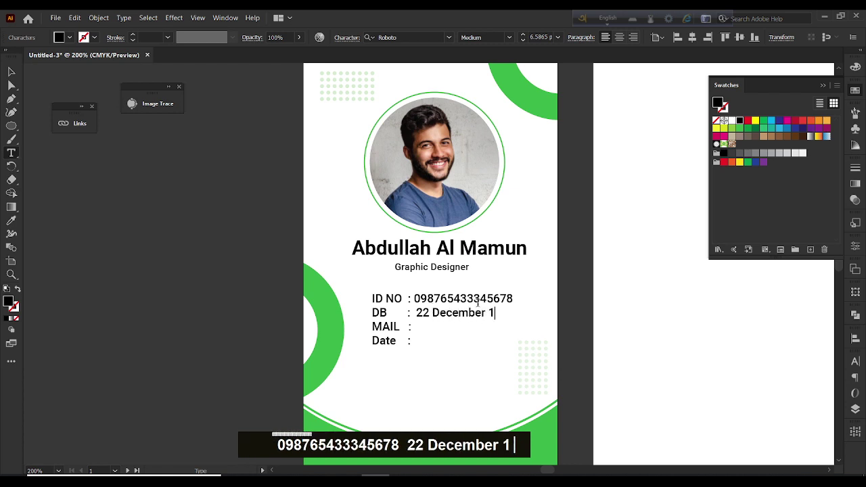
text(9)
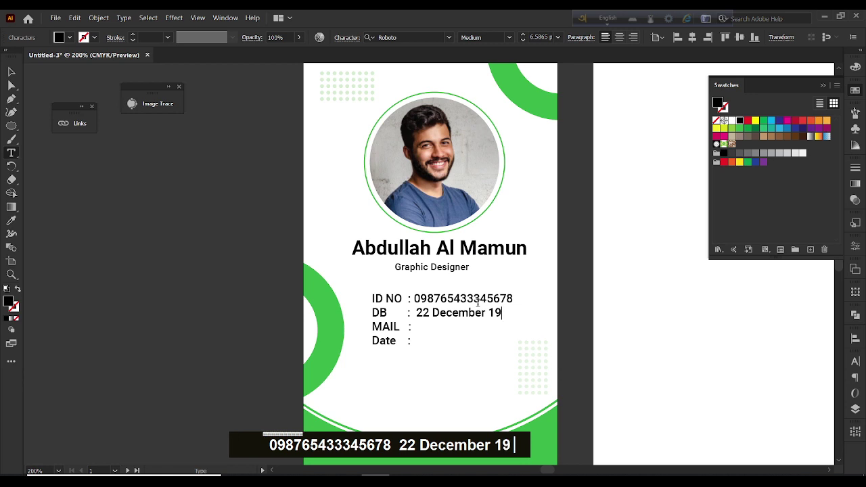
text(96)
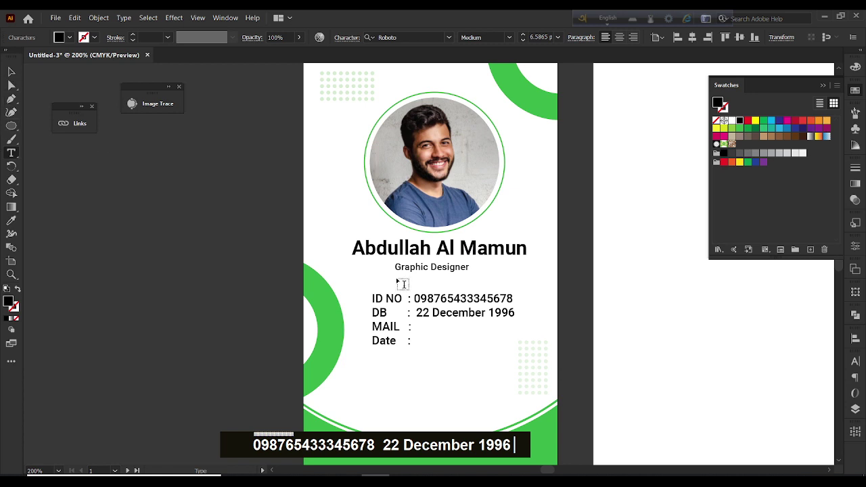
click(9, 74)
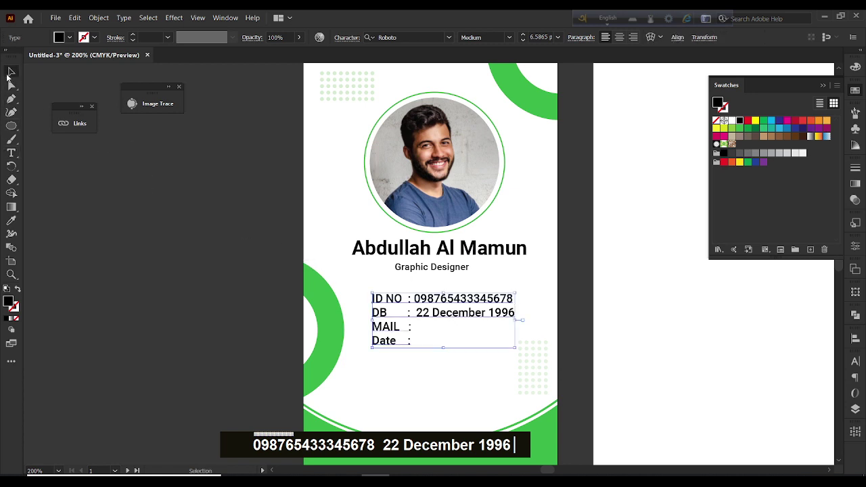
Enter the e-mail address on the MAIL line and Date 22 December 2022
double_click(408, 330)
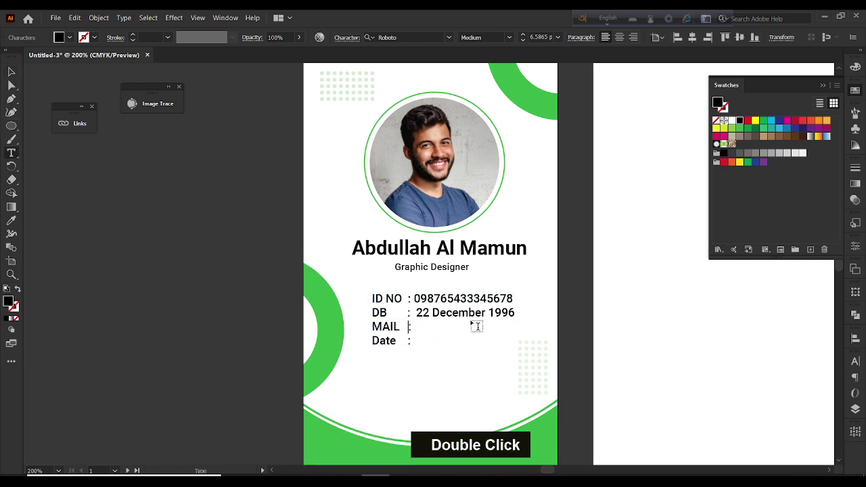
key(Right)
key(Right)
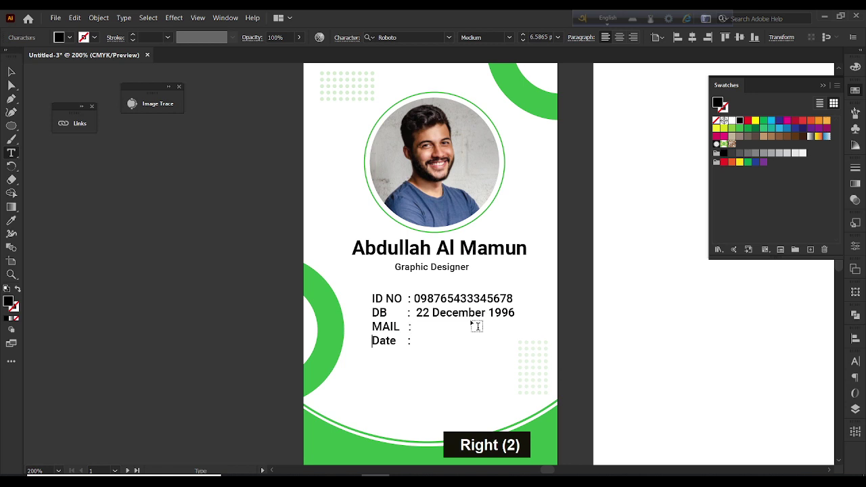
key(Left)
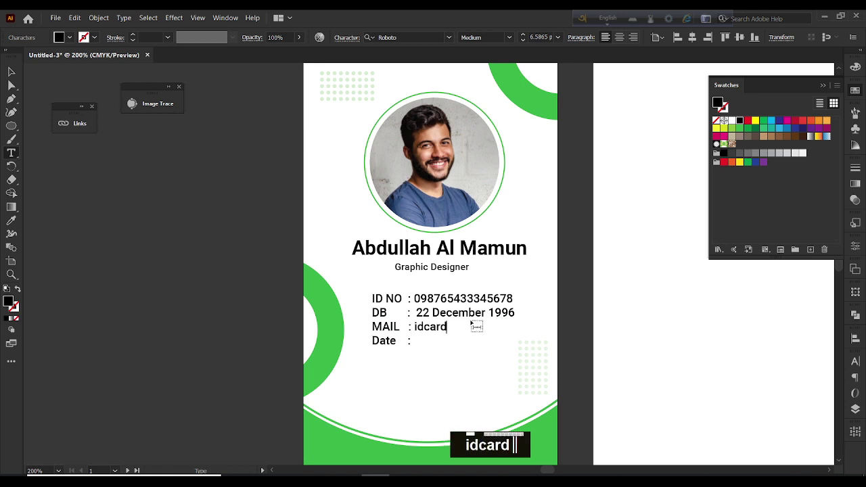
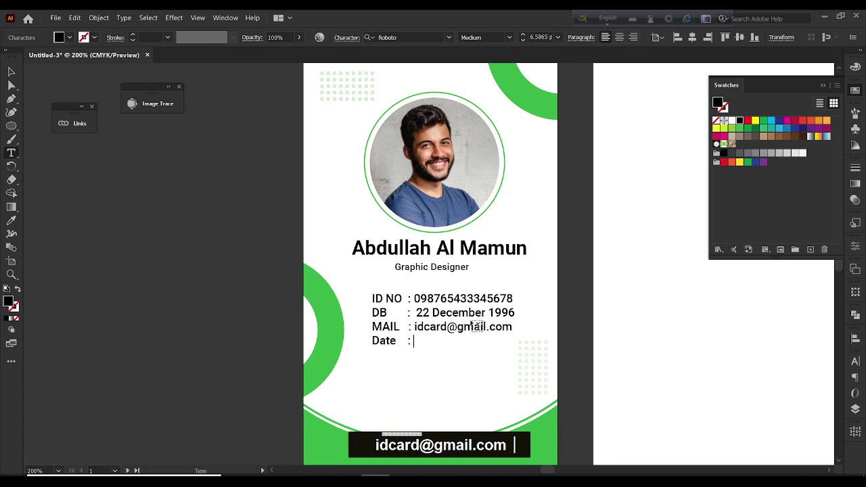
text(22)
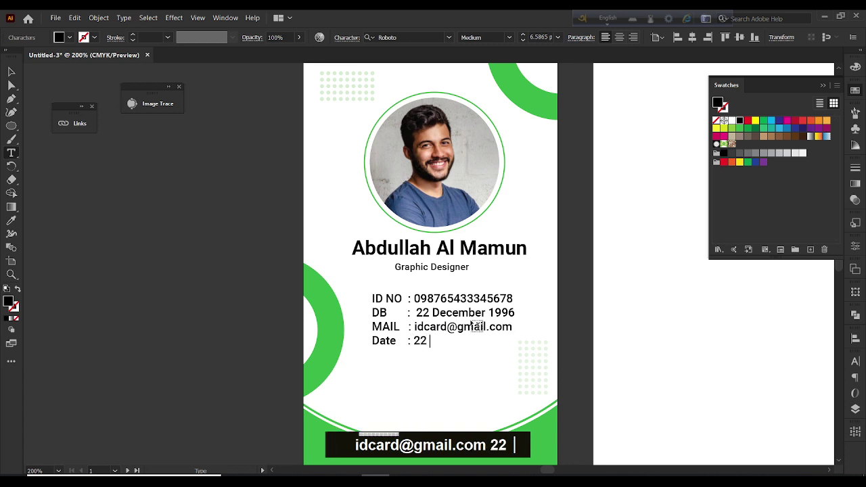
text( December )
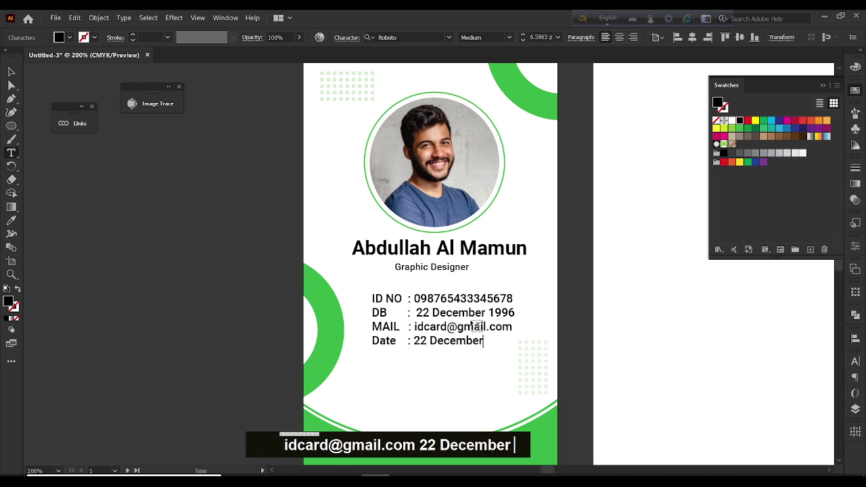
text(202)
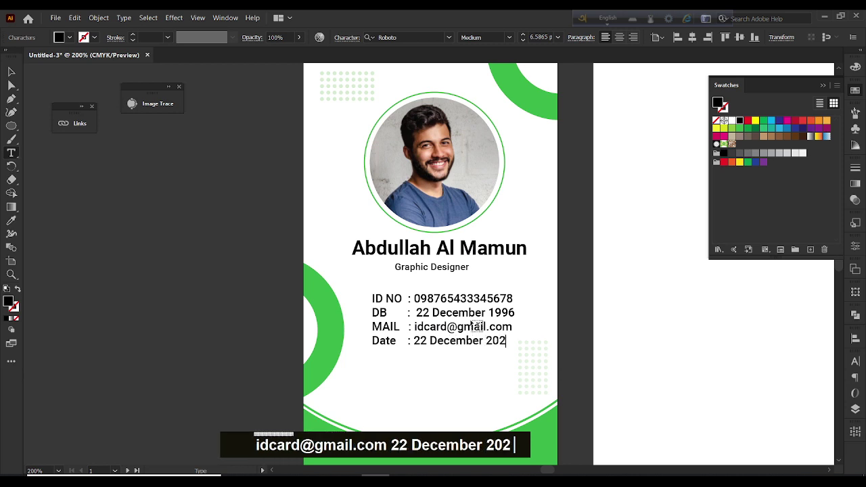
text(3)
key(BackSpace)
text(2)
click(11, 71)
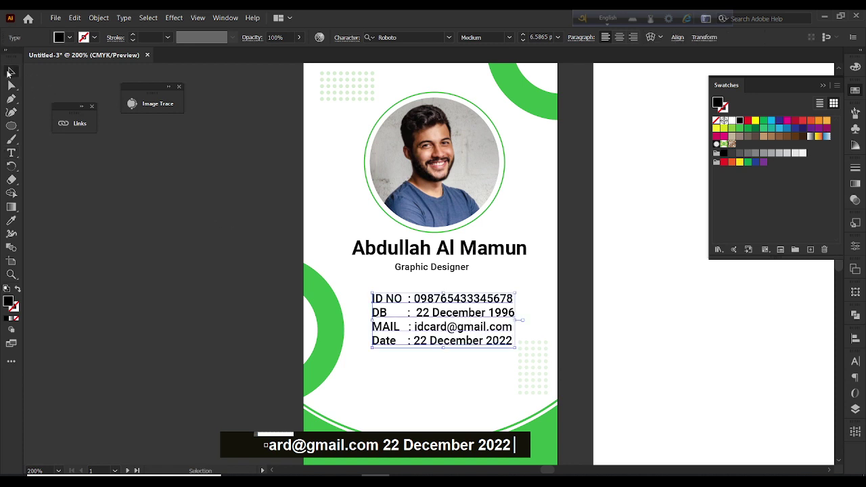
Set the ID number and birth date values to Roboto Regular
double_click(416, 300)
drag(414, 299, 513, 298)
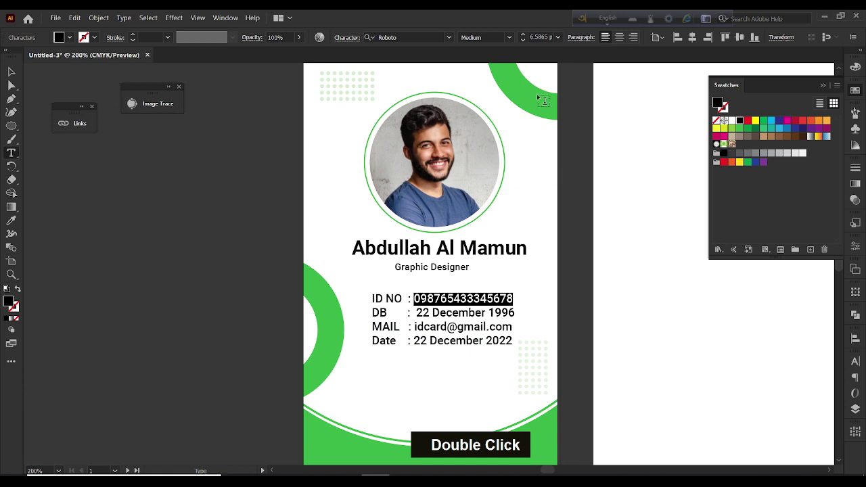
click(509, 37)
click(498, 63)
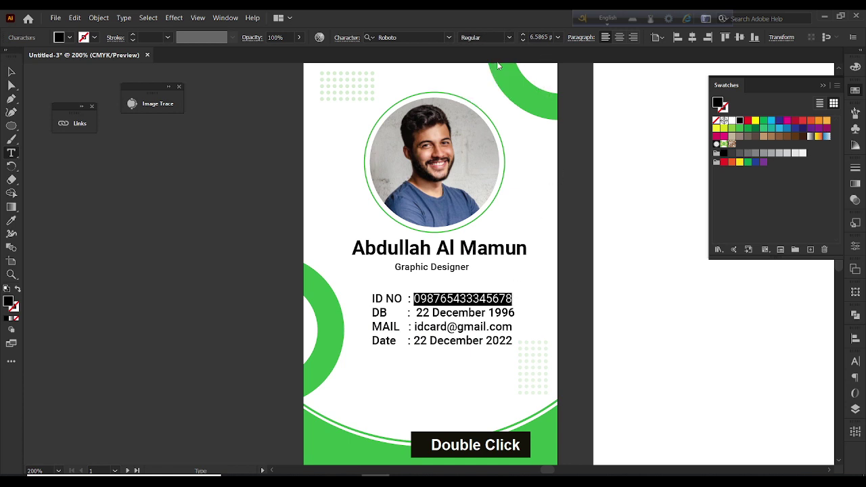
drag(417, 313, 516, 312)
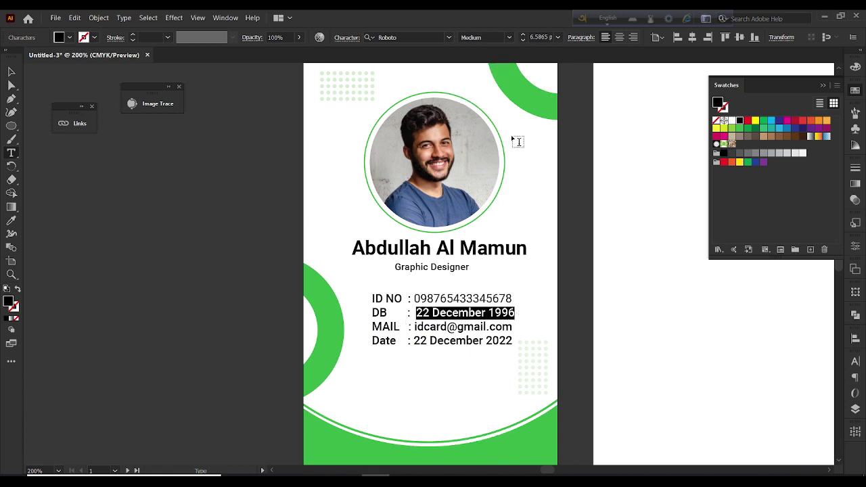
click(508, 41)
click(495, 62)
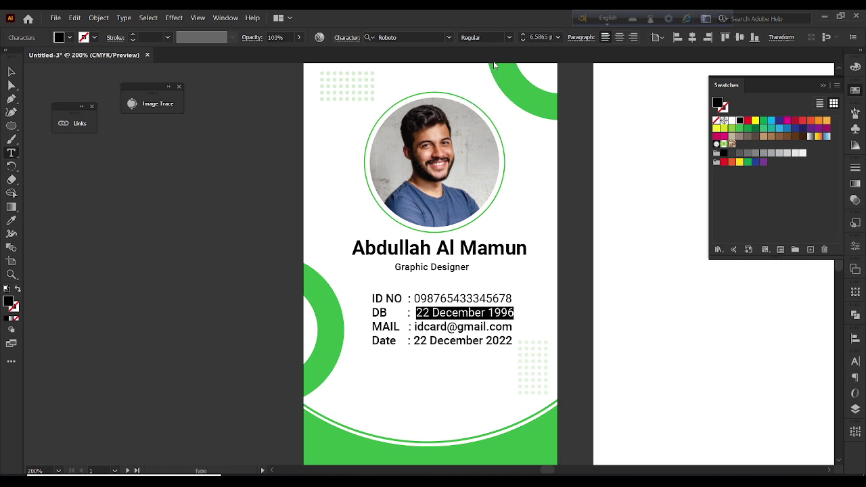
Set the e-mail and date values to Regular, then nudge the details block up-left
drag(412, 327, 521, 328)
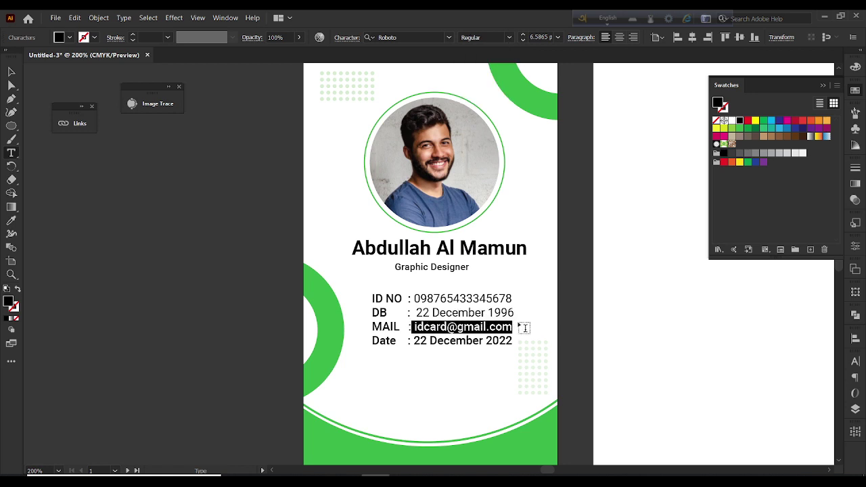
click(509, 38)
click(491, 63)
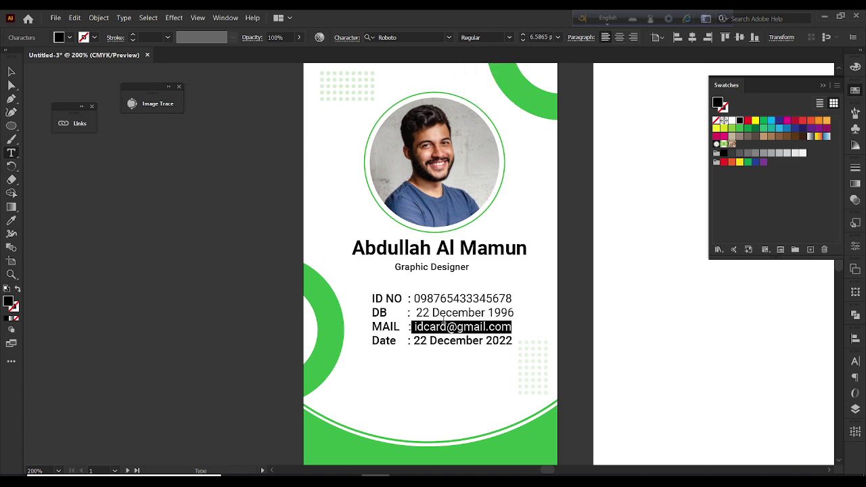
drag(414, 342, 515, 341)
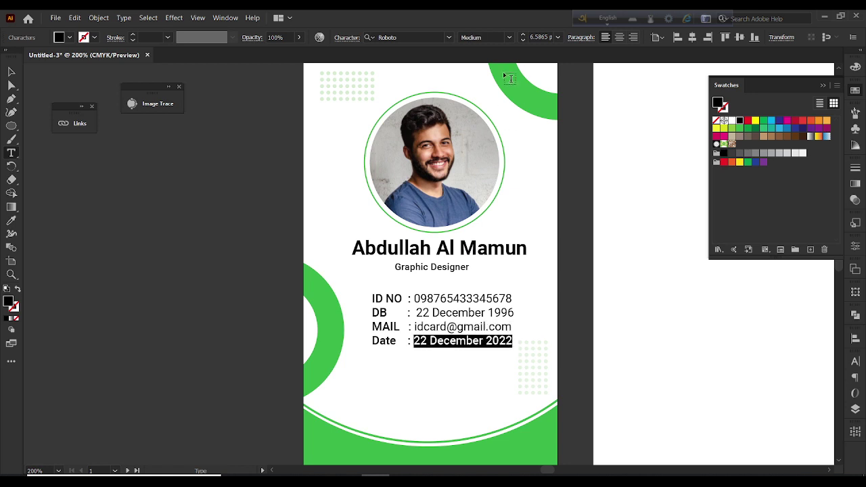
click(509, 37)
click(493, 60)
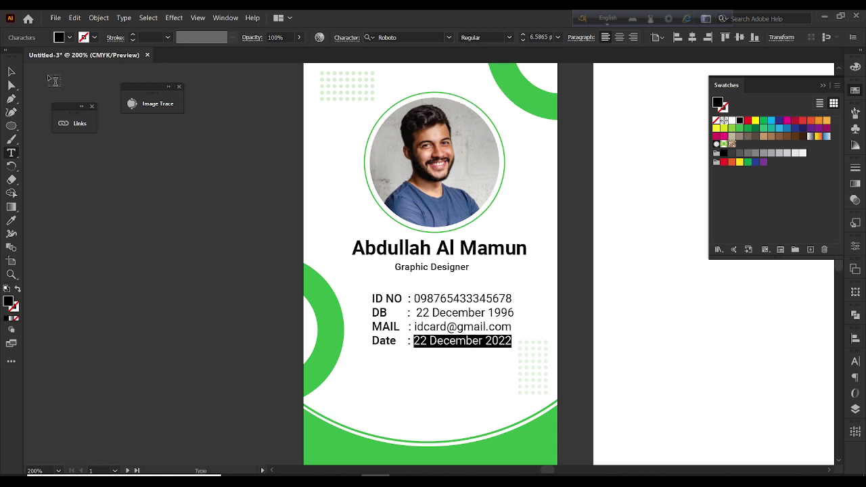
click(11, 71)
drag(479, 313, 474, 310)
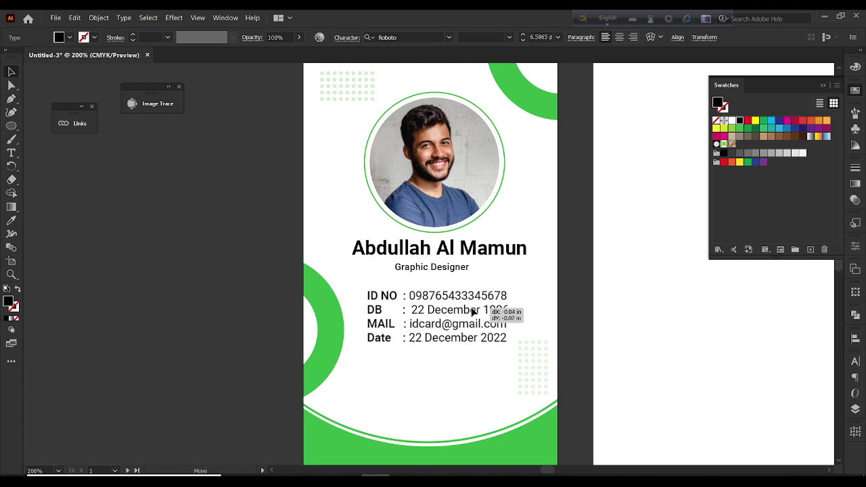
Colour the ID NO and DB labels the card's green using the Eyedropper
double_click(406, 300)
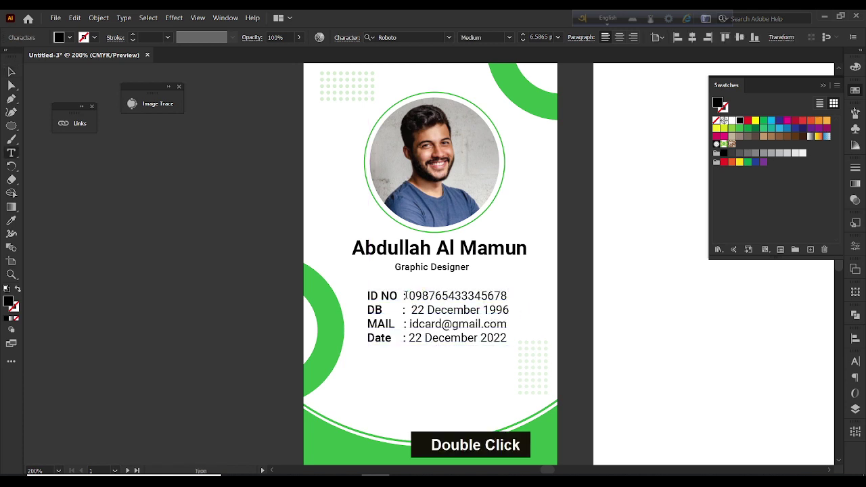
drag(406, 295, 367, 294)
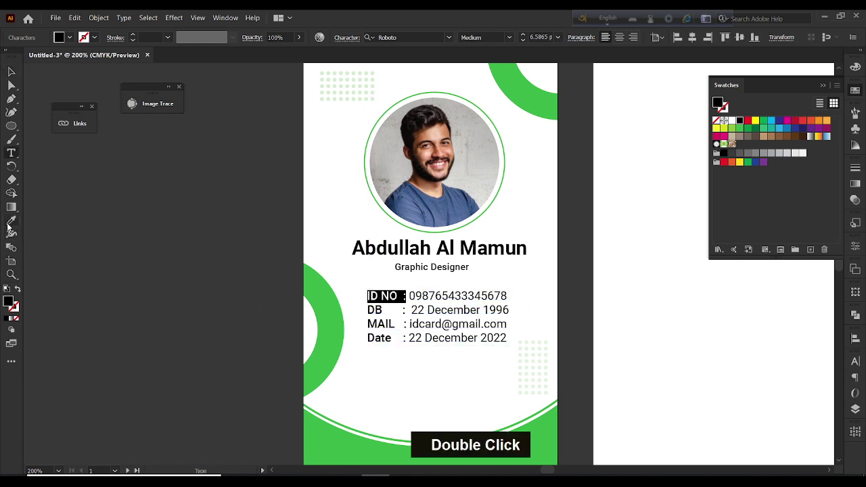
click(10, 224)
click(344, 438)
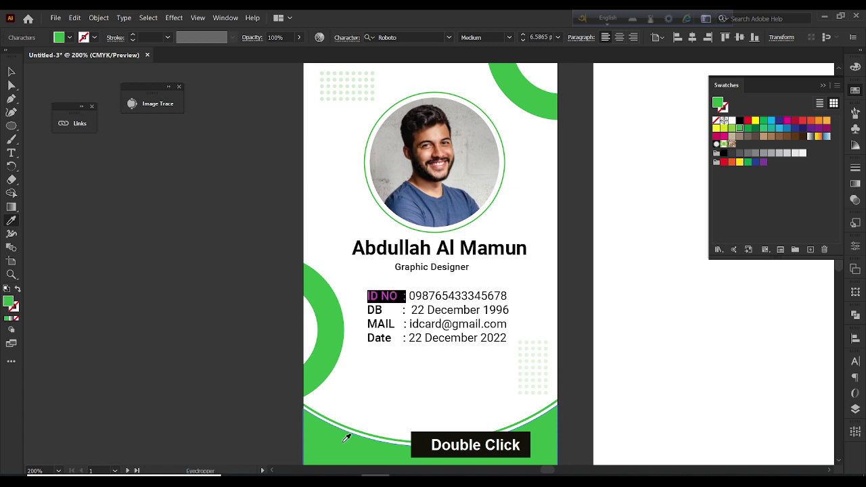
click(9, 71)
double_click(406, 312)
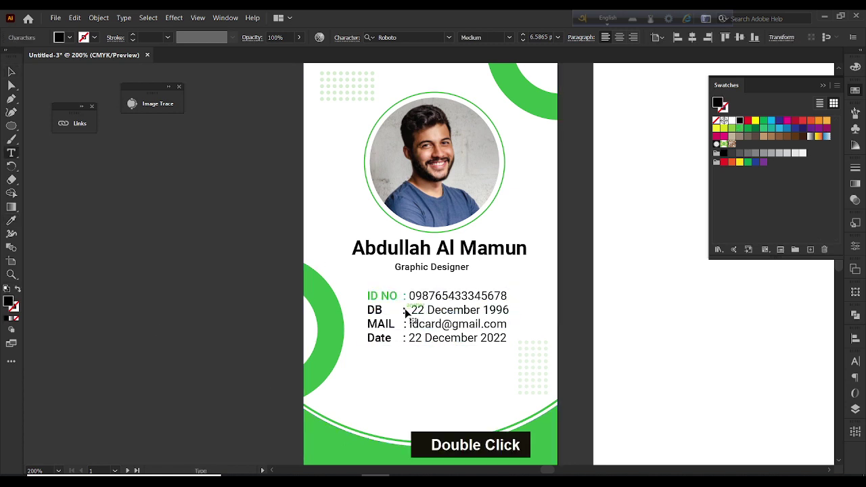
drag(406, 312, 343, 310)
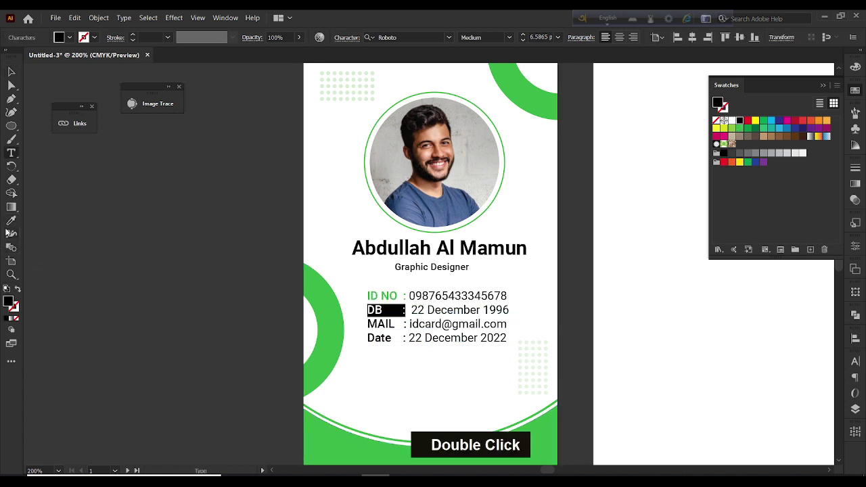
click(11, 221)
click(332, 323)
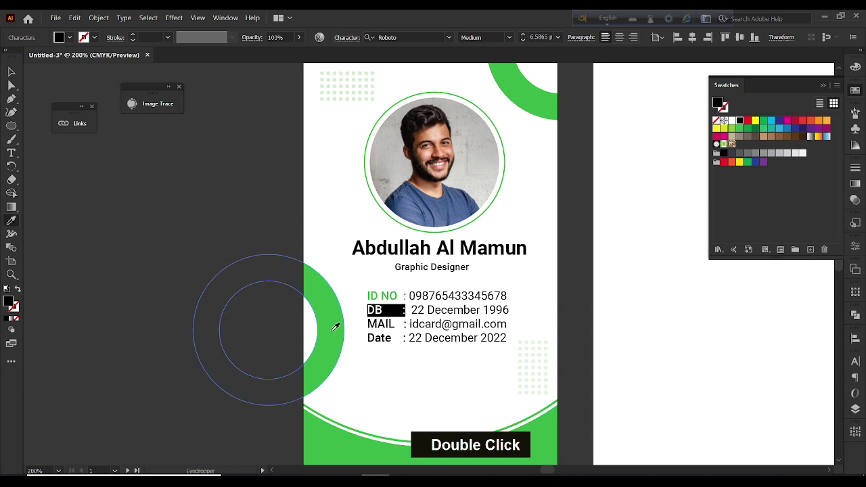
click(10, 71)
Colour the MAIL and Date labels green too, then select the whole details block
double_click(405, 325)
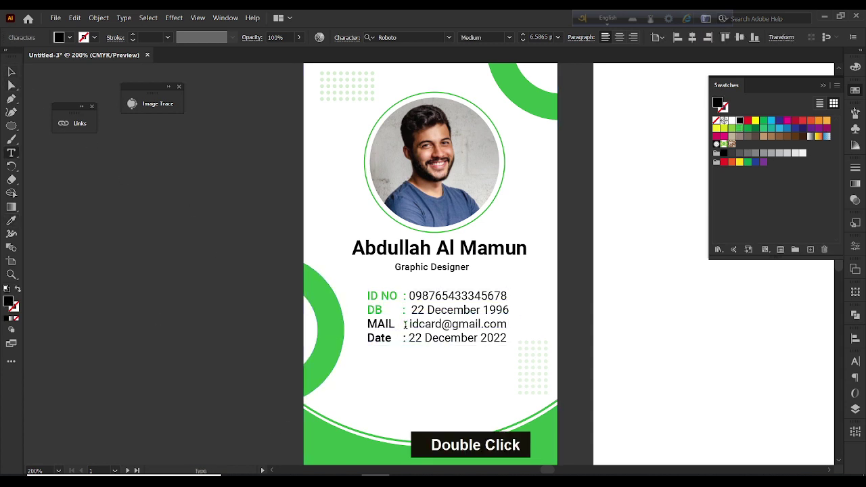
drag(404, 326, 313, 329)
click(11, 220)
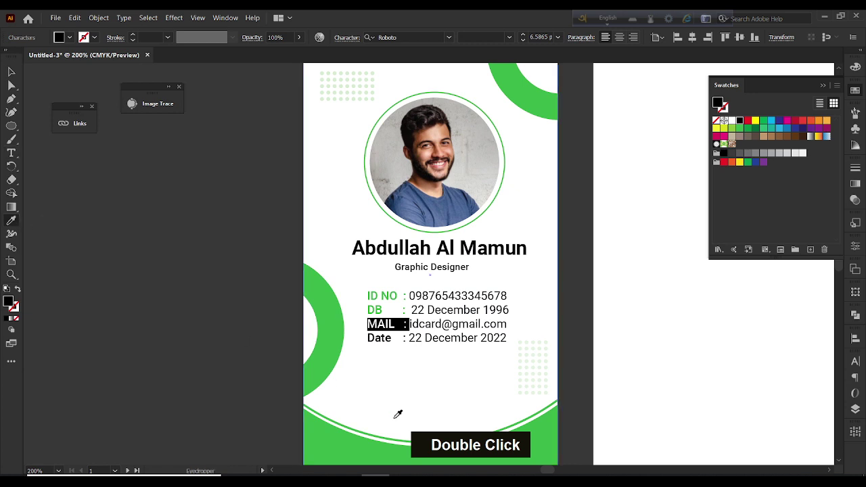
click(343, 308)
click(11, 72)
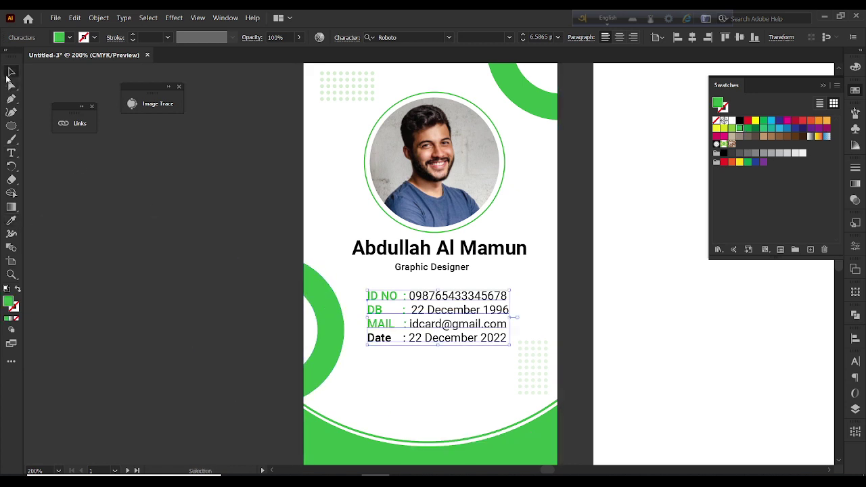
double_click(408, 340)
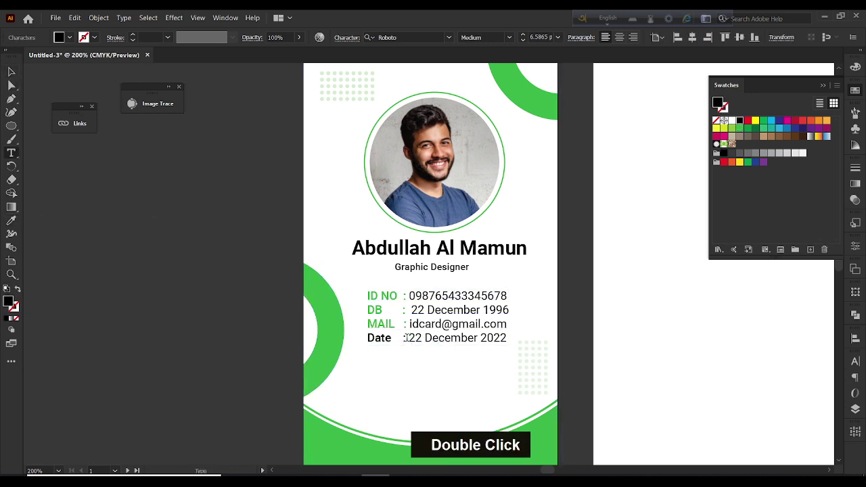
triple_click(377, 336)
mouse_move(377, 336)
mouse_down()
mouse_move(409, 351)
mouse_move(367, 339)
mouse_up()
click(14, 228)
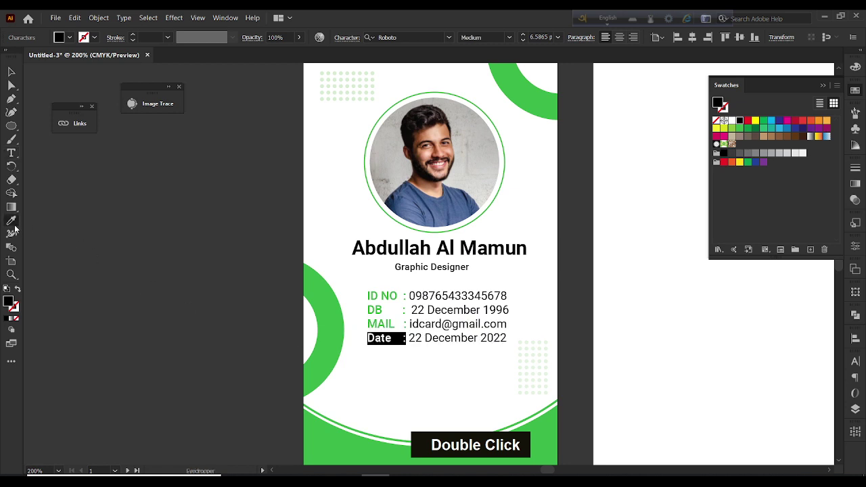
click(335, 331)
click(13, 73)
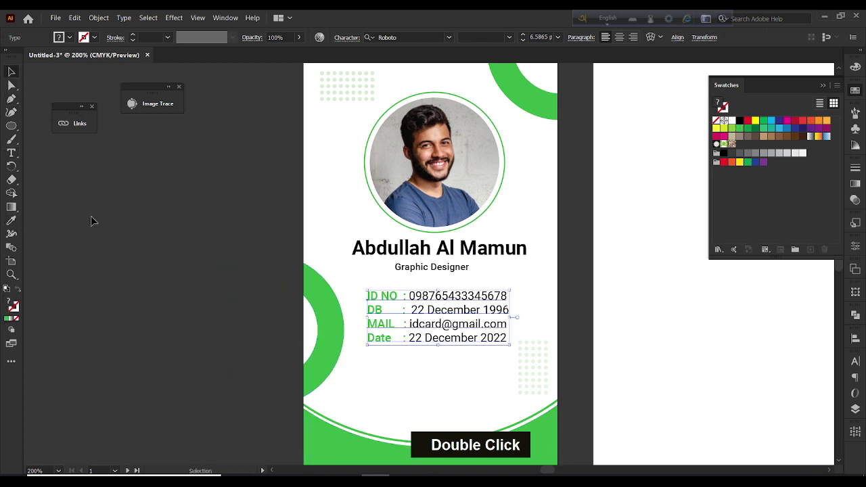
click(425, 323)
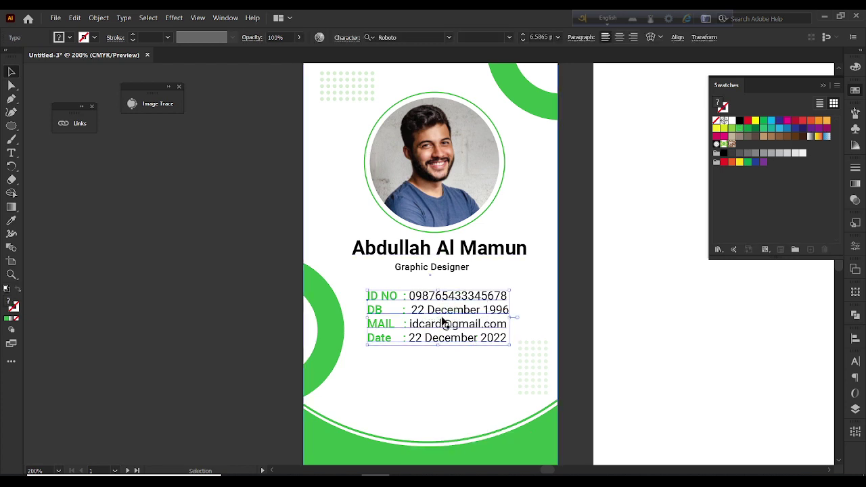
Increase the details block's line spacing to 11 pt
click(855, 247)
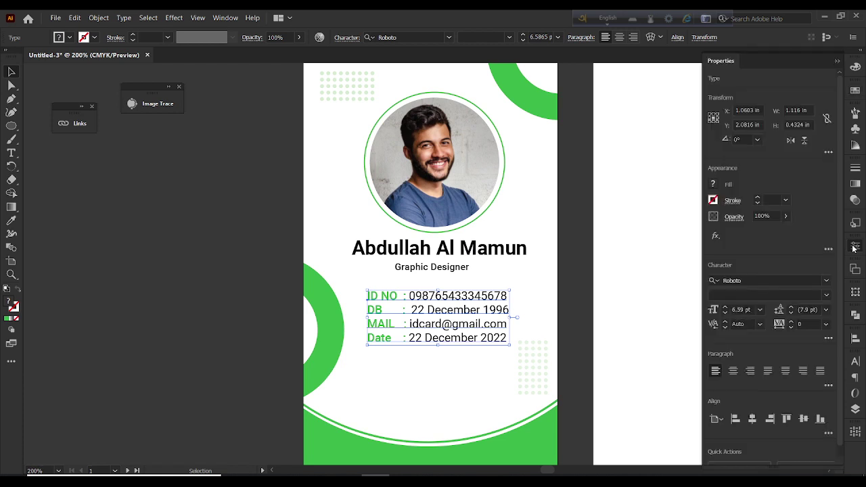
double_click(792, 308)
click(792, 308)
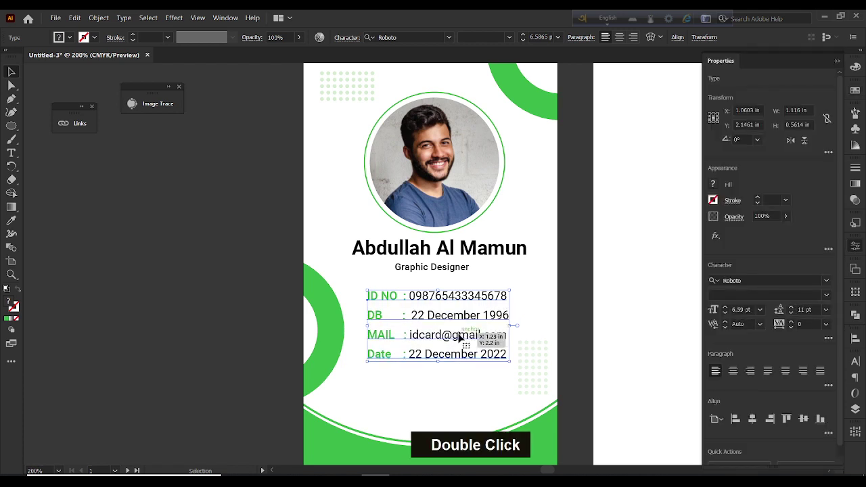
scroll(461, 335, down, 2)
Add a Lorem ipsum placeholder paragraph in a text area below the details
click(148, 276)
key(t)
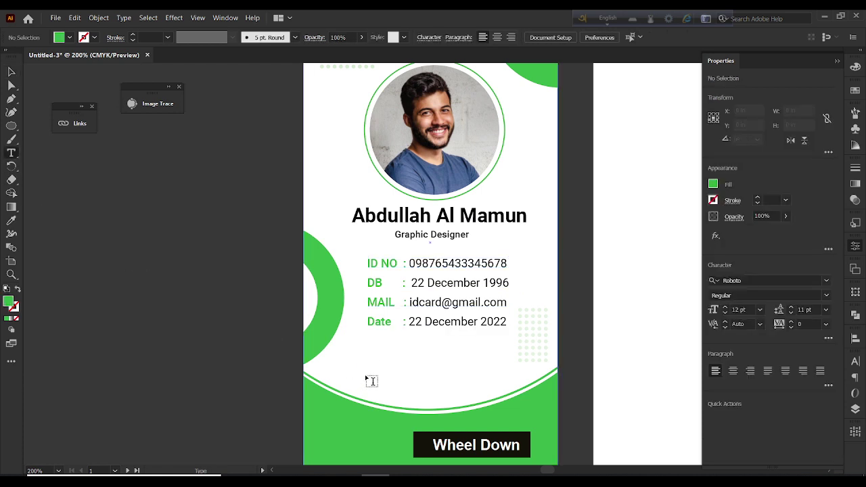
click(348, 348)
drag(348, 348, 528, 371)
scroll(524, 43, down, 9)
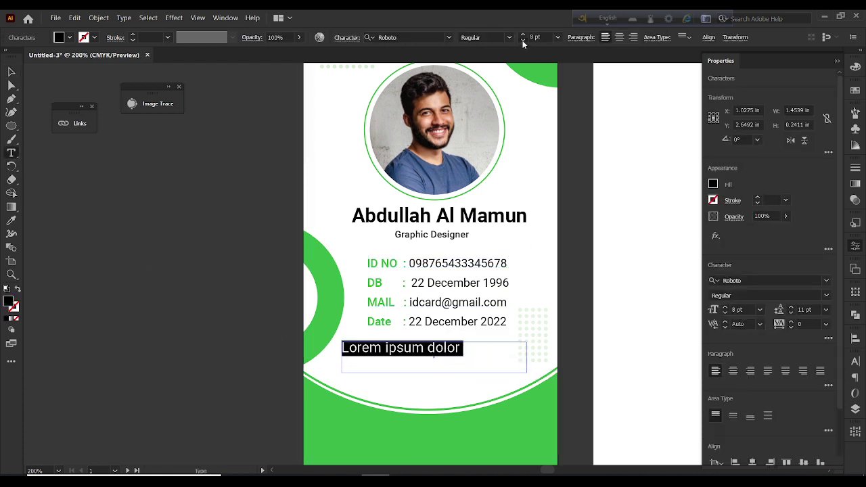
scroll(526, 37, up, 1)
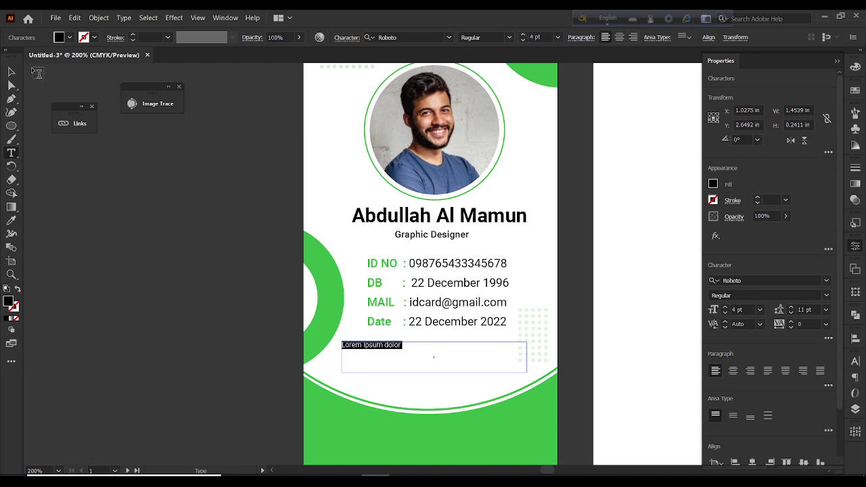
click(12, 72)
key(BackSpace)
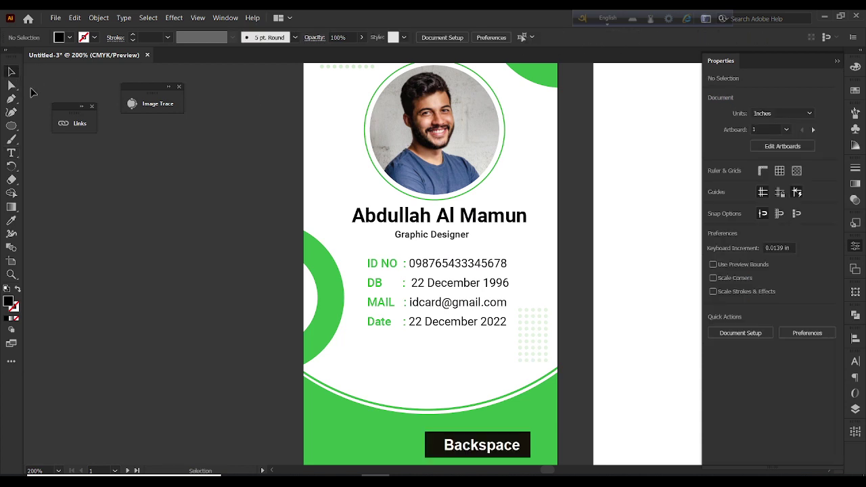
click(15, 154)
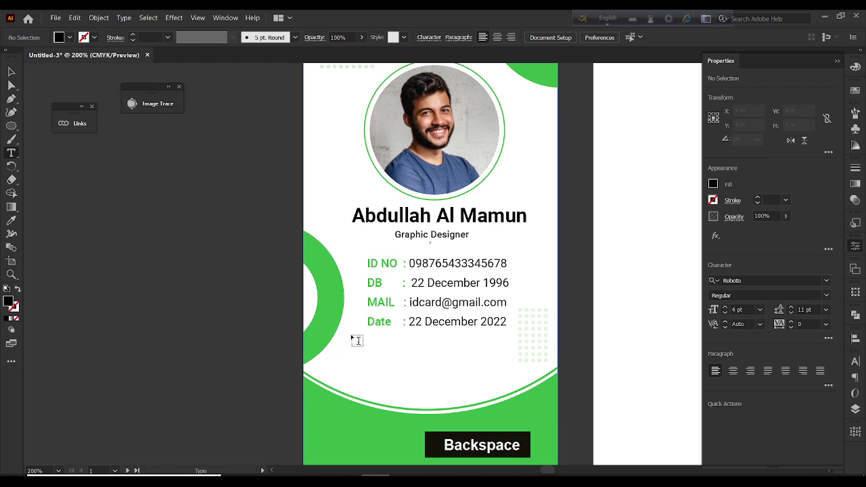
drag(340, 341, 531, 369)
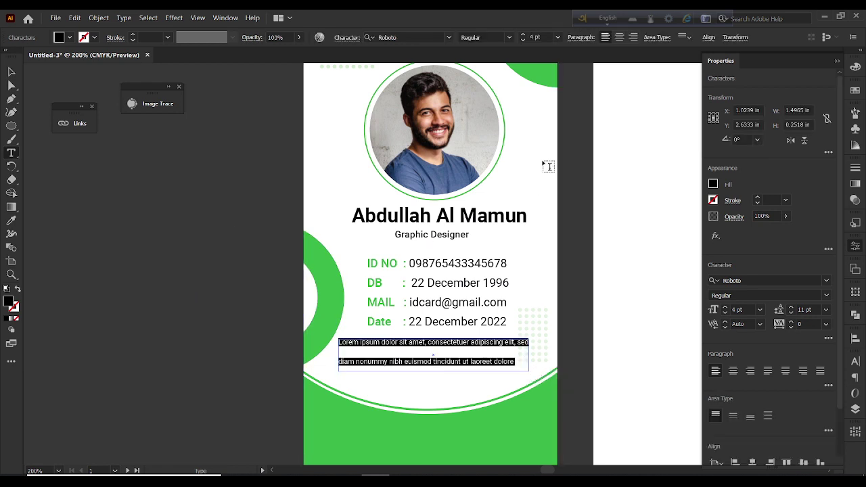
Set the paragraph's line spacing to Auto, centre-align it, and set its opacity to 55%
click(826, 310)
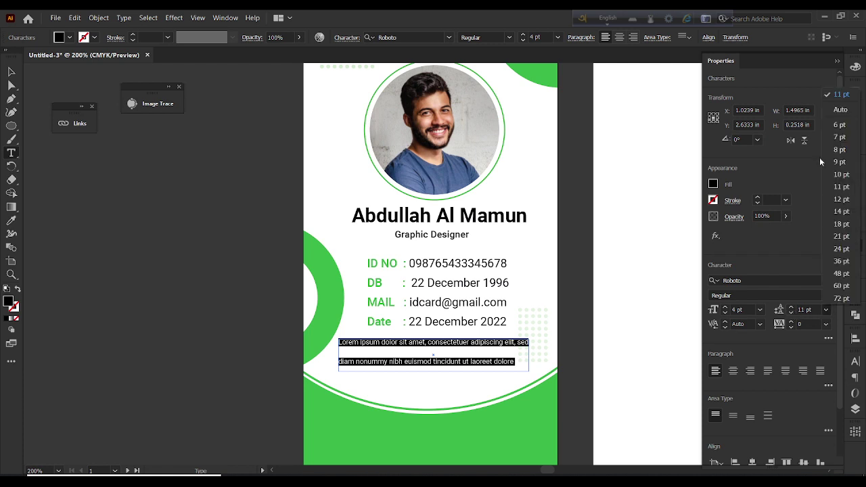
click(839, 108)
click(10, 67)
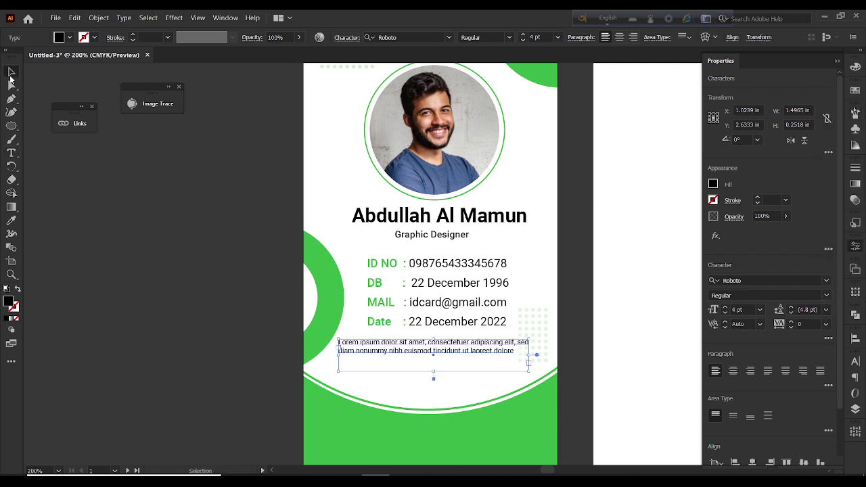
click(619, 37)
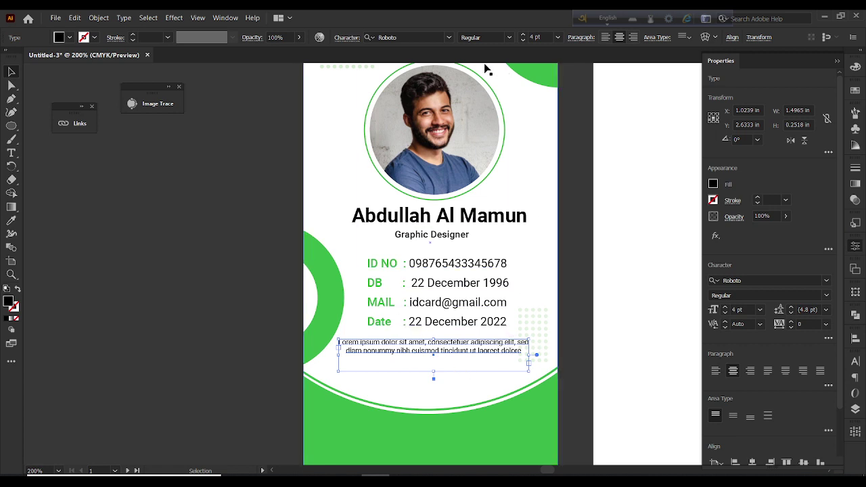
drag(295, 51, 279, 53)
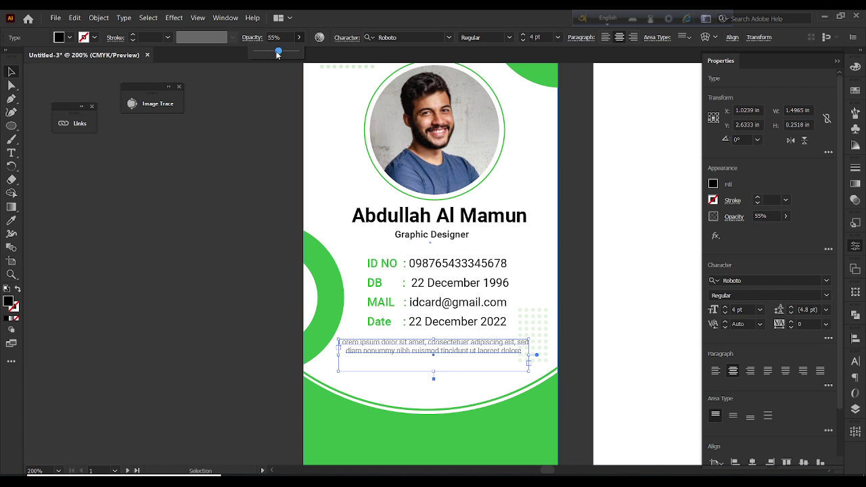
click(178, 193)
scroll(416, 306, down, 1)
scroll(416, 306, down, 3)
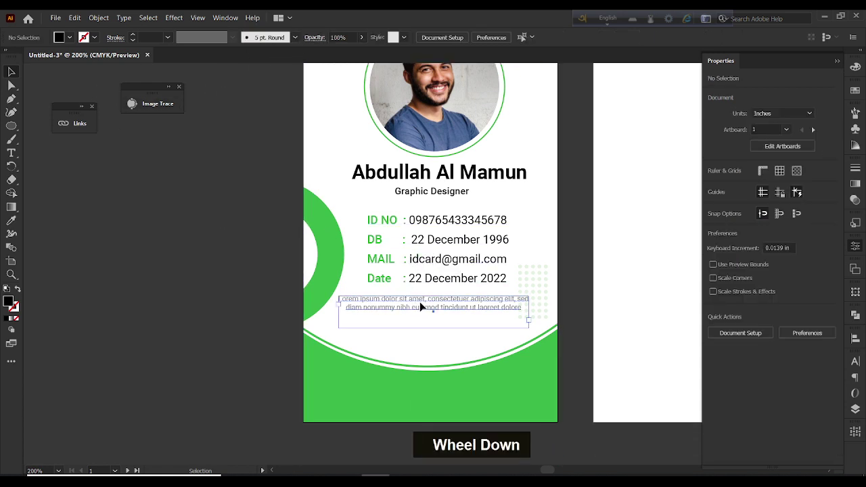
click(422, 305)
scroll(347, 358, down, 3)
key(t)
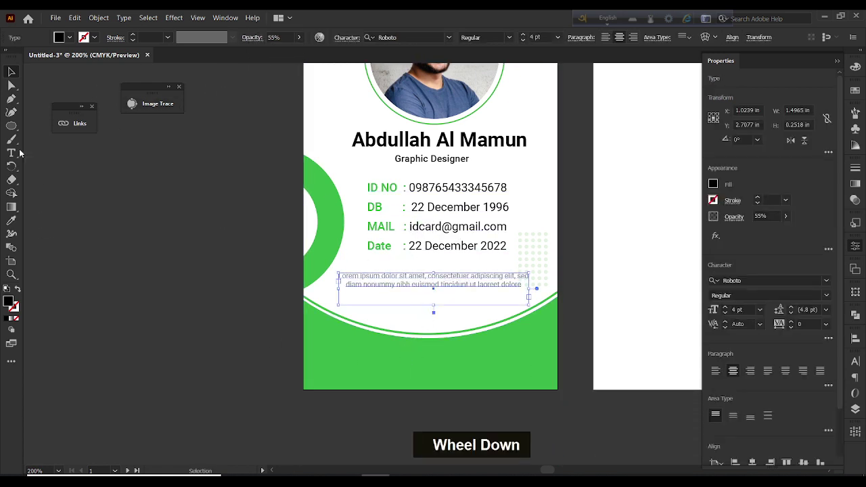
click(379, 373)
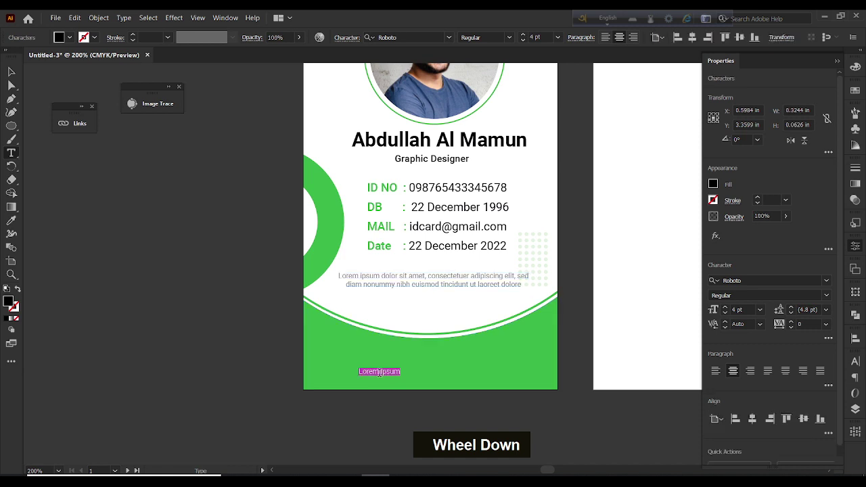
text(www.idcard)
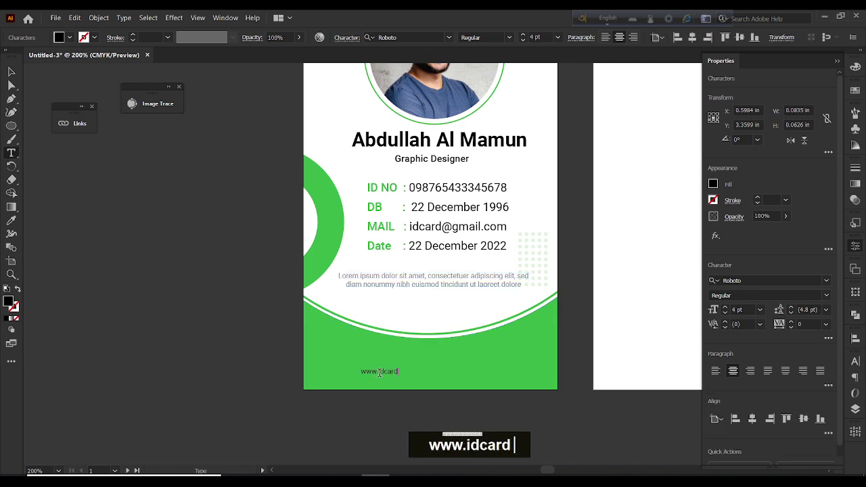
text(design)
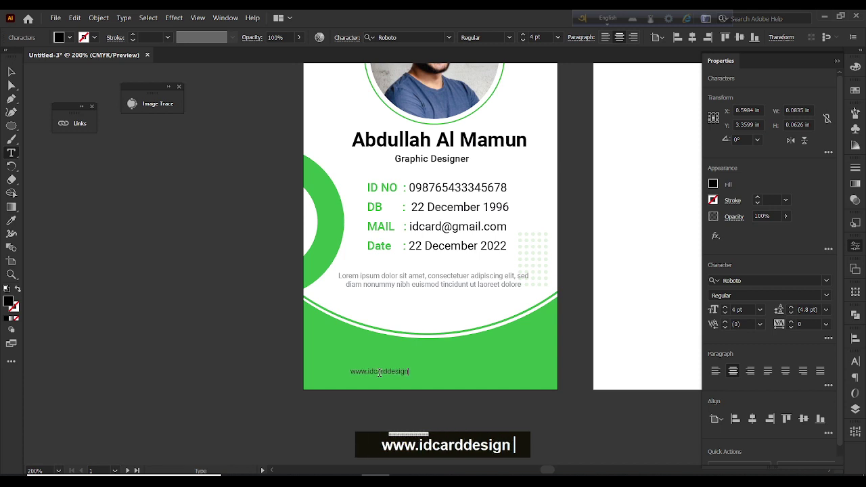
text(.com)
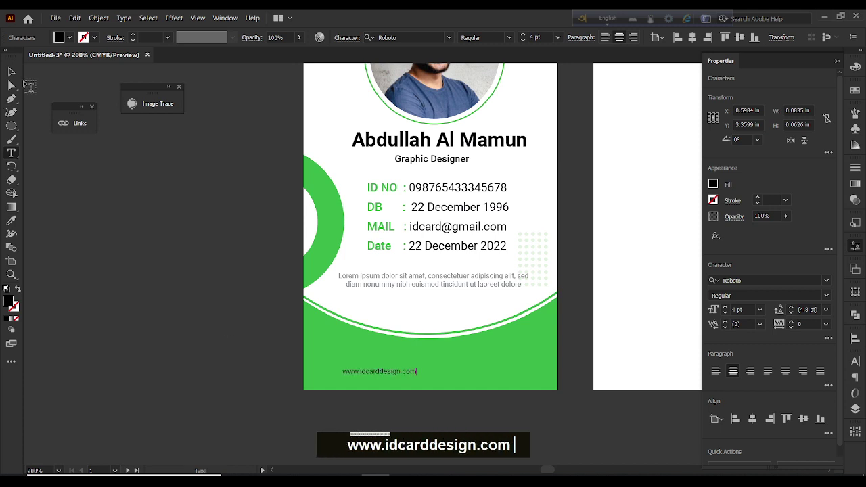
Centre the URL text in the green band and make it white
click(12, 71)
drag(401, 373, 437, 364)
shift+click(427, 363)
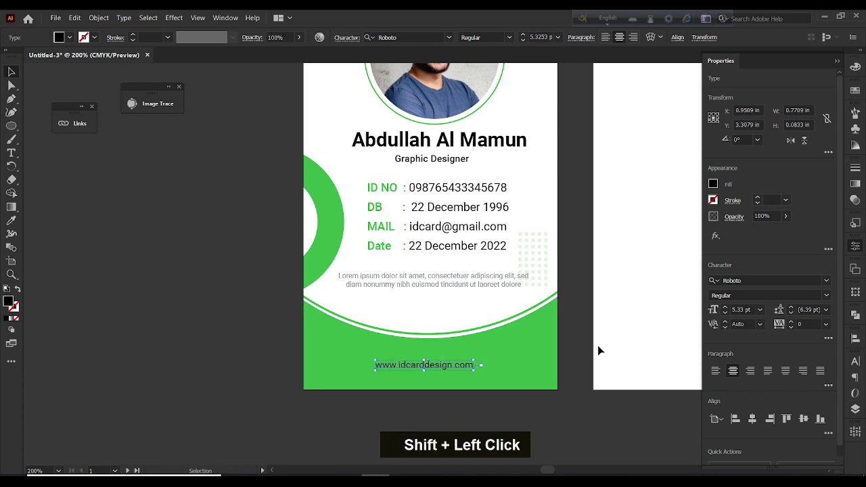
click(856, 91)
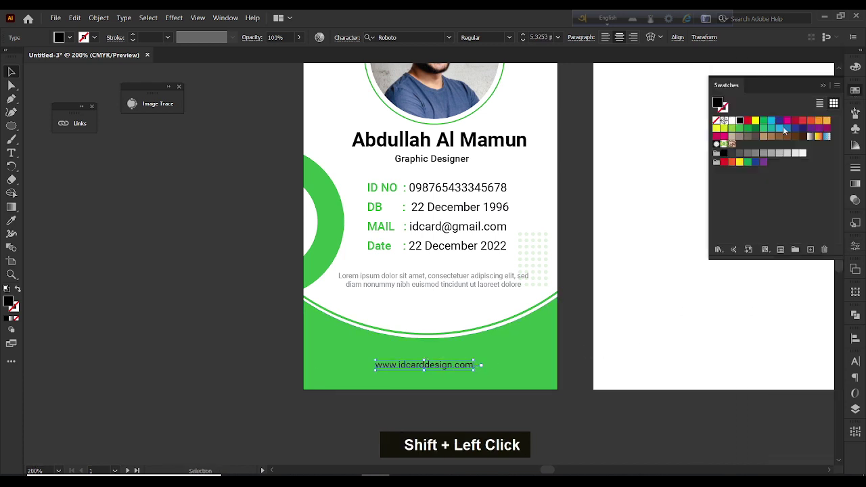
click(733, 120)
click(92, 277)
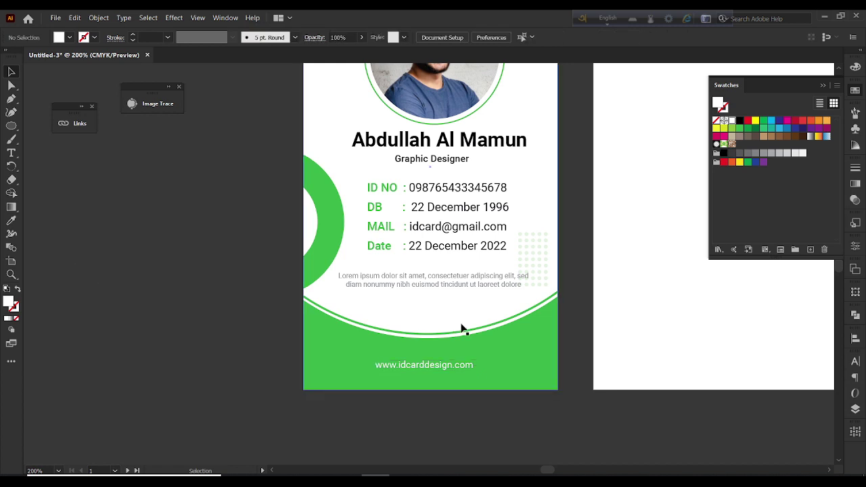
Draw a rectangle with the Rectangle Tool spanning the entire second artboard
alt+scroll(461, 328, down, 1)
scroll(461, 329, up, 1)
scroll(462, 329, down, 1)
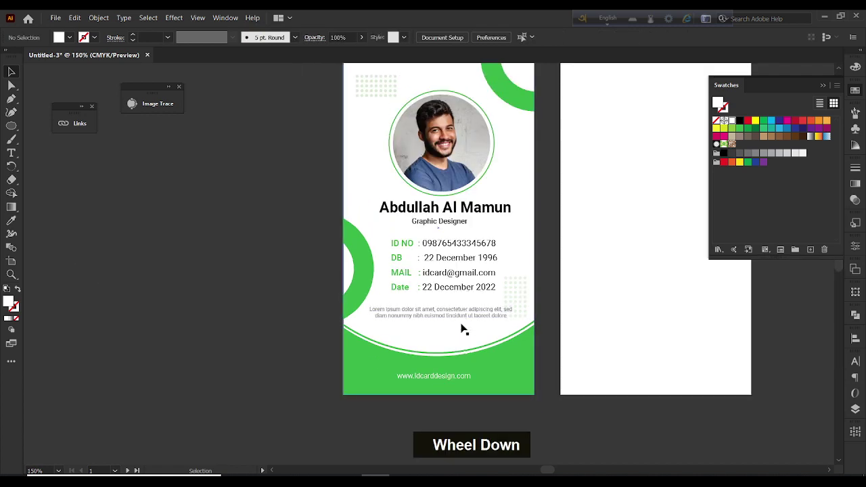
ctrl+scroll(499, 352, down, 3)
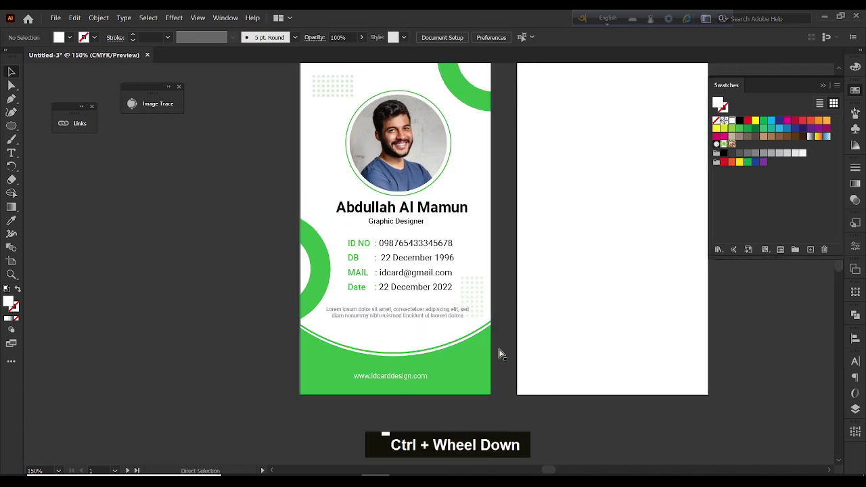
scroll(499, 353, up, 1)
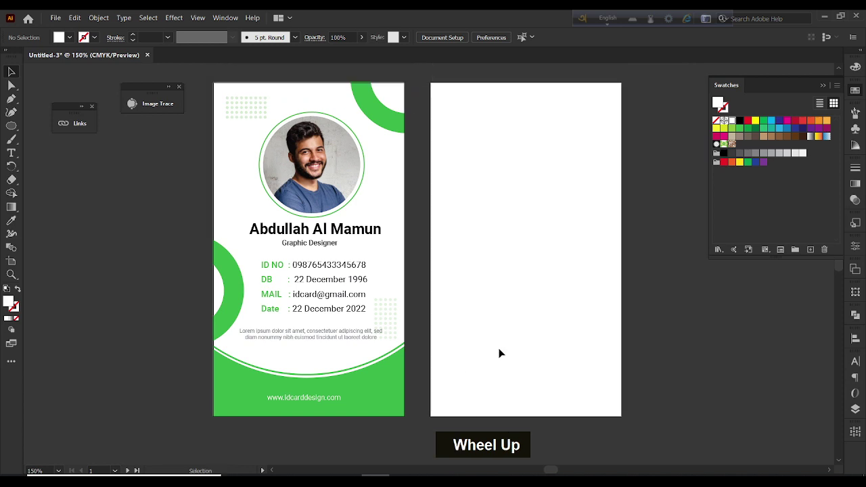
right_click(10, 129)
click(47, 125)
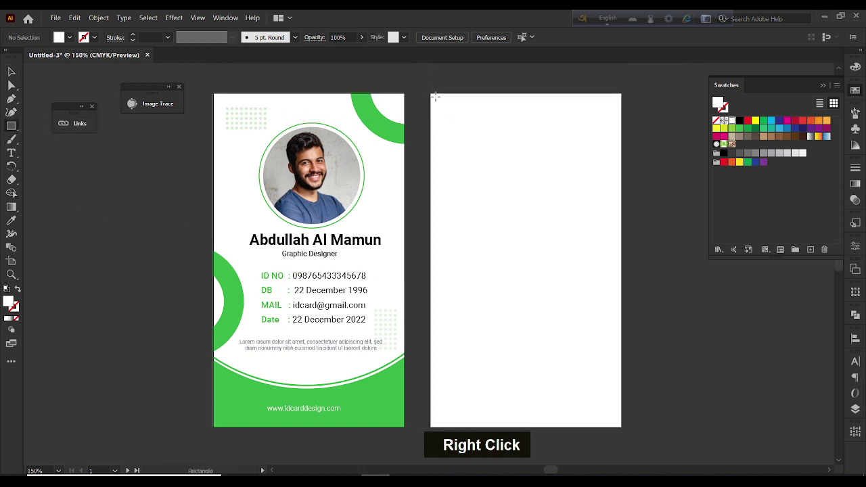
drag(431, 93, 622, 427)
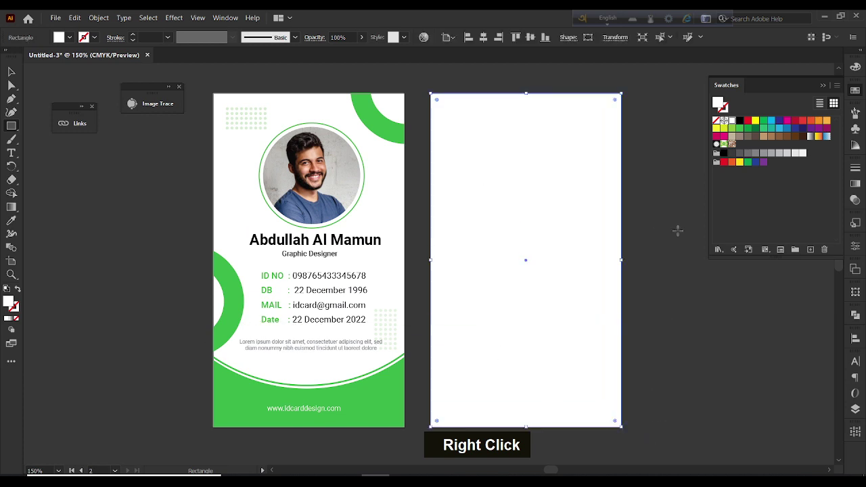
click(10, 72)
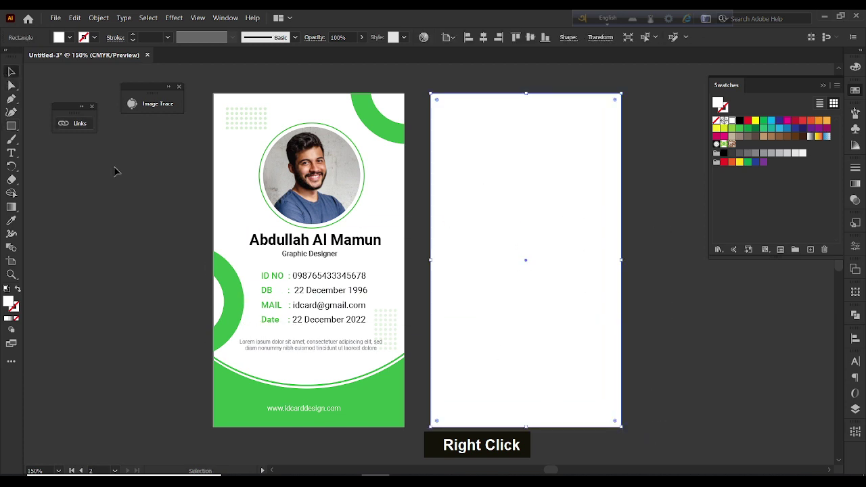
click(381, 420)
Copy the front card onto the second artboard, in front of the white rectangle
drag(380, 420, 596, 419)
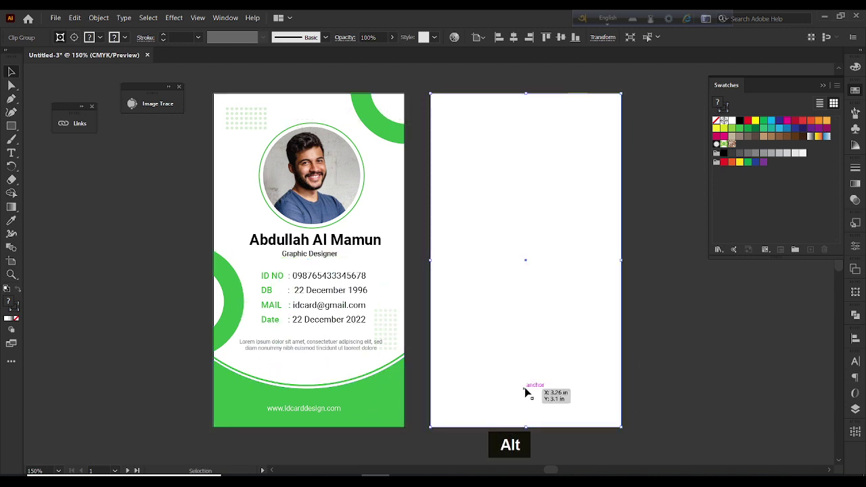
key(ctrl)
key(ctrl+shift)
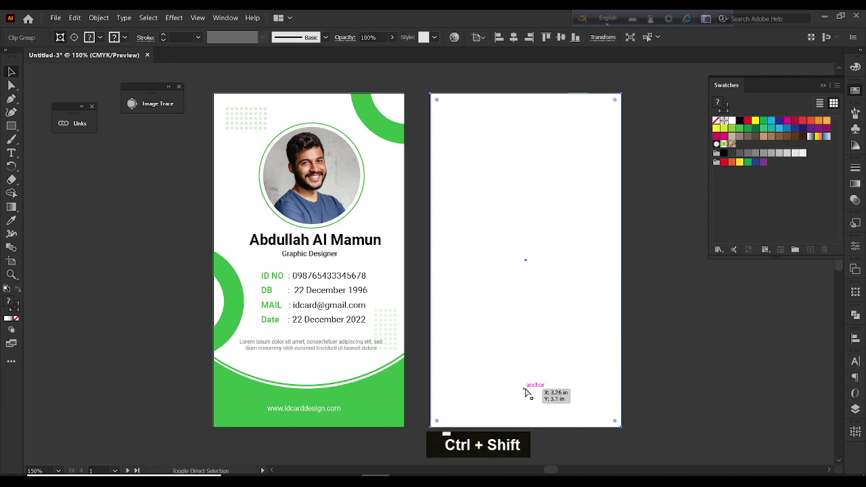
key(ctrl+shift+bracketright)
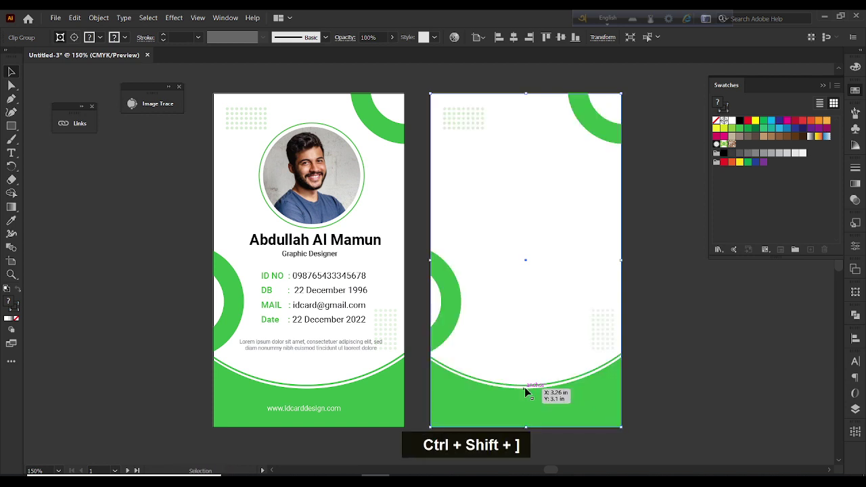
click(643, 378)
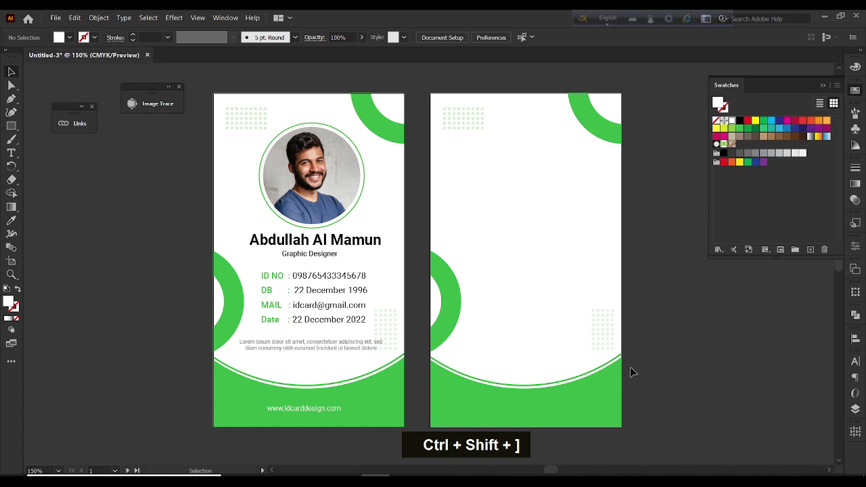
Inside the copied group, move the left arc to the top-left and the top-right arc to mid-right edge
double_click(448, 289)
drag(447, 293, 454, 85)
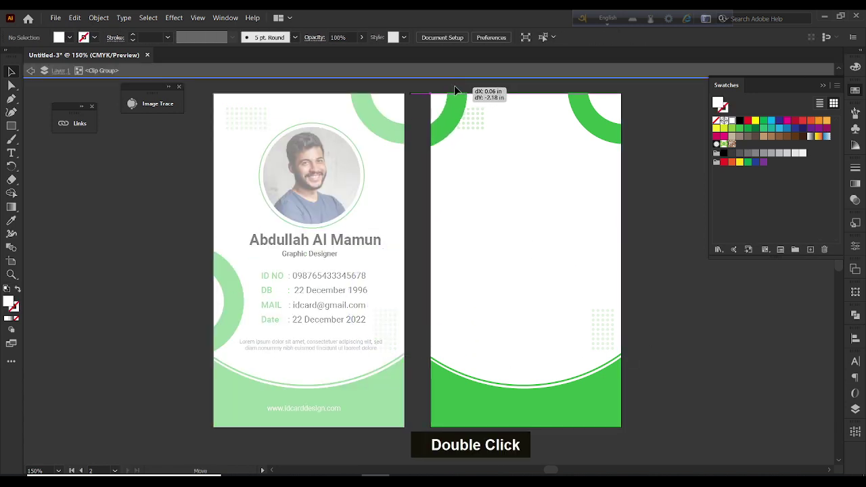
double_click(599, 124)
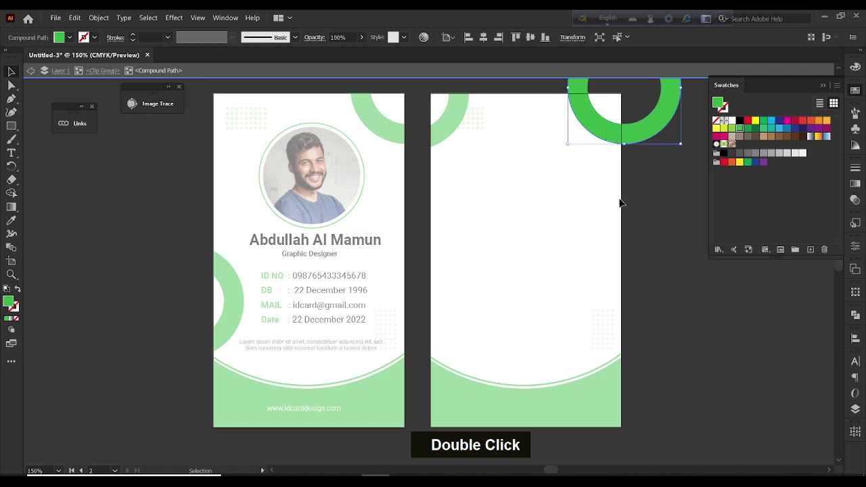
drag(619, 131, 620, 310)
key(ctrl+z)
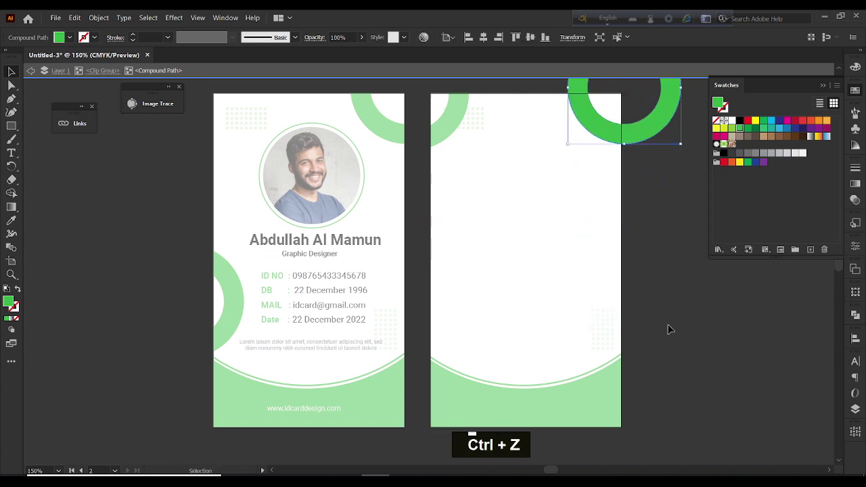
click(668, 329)
double_click(632, 146)
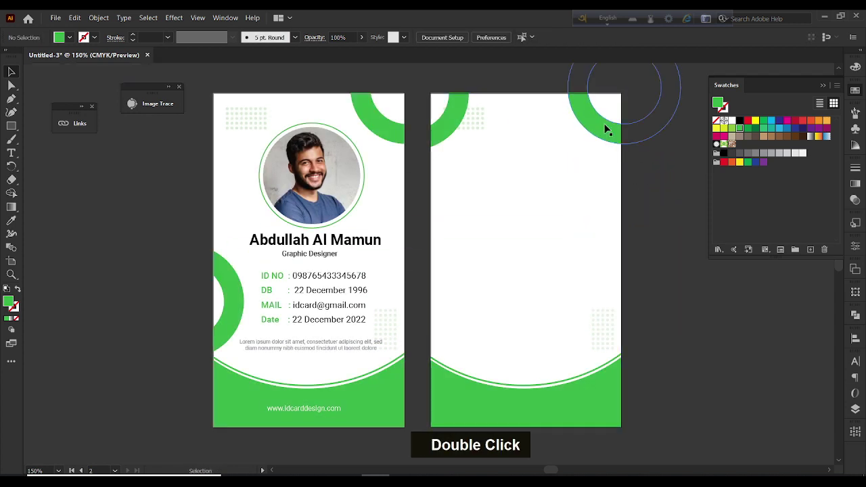
double_click(607, 130)
drag(605, 130, 639, 360)
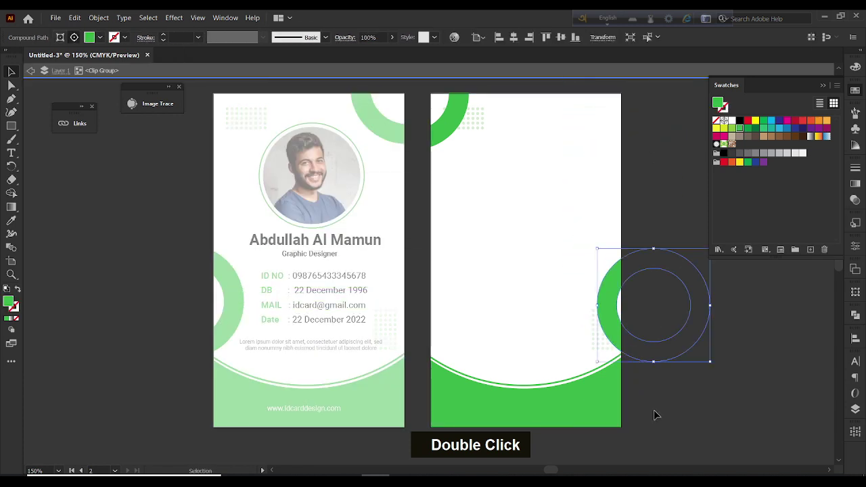
double_click(654, 415)
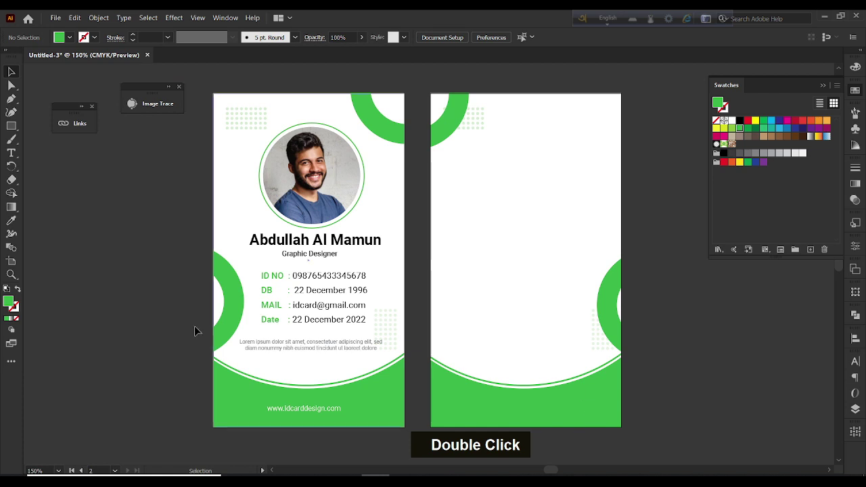
Add an enlarged, Bold 'About Us' heading near the top of the back card
click(13, 155)
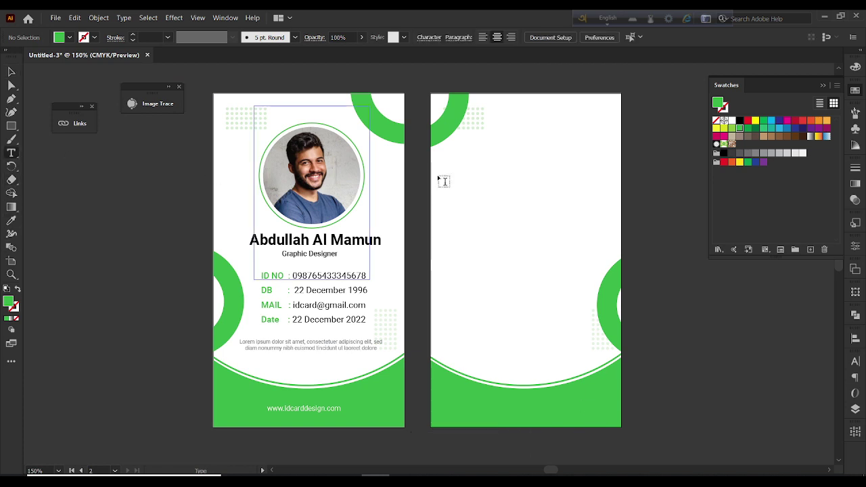
click(485, 176)
text(About)
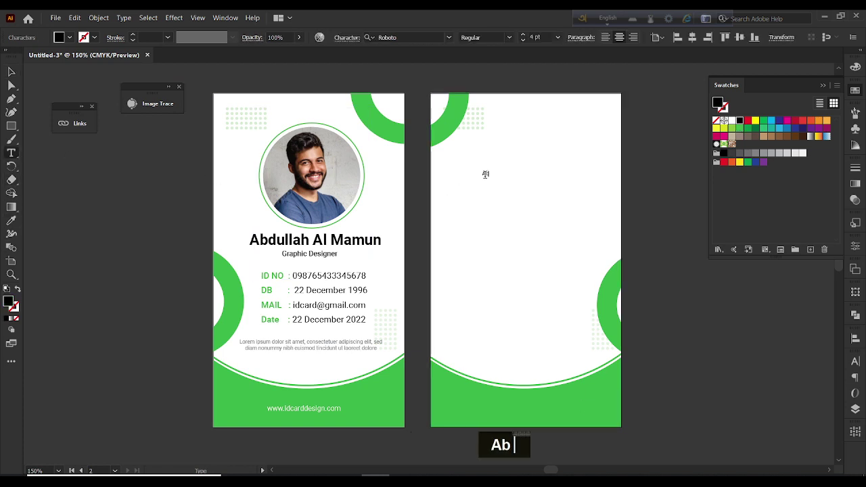
text( Us)
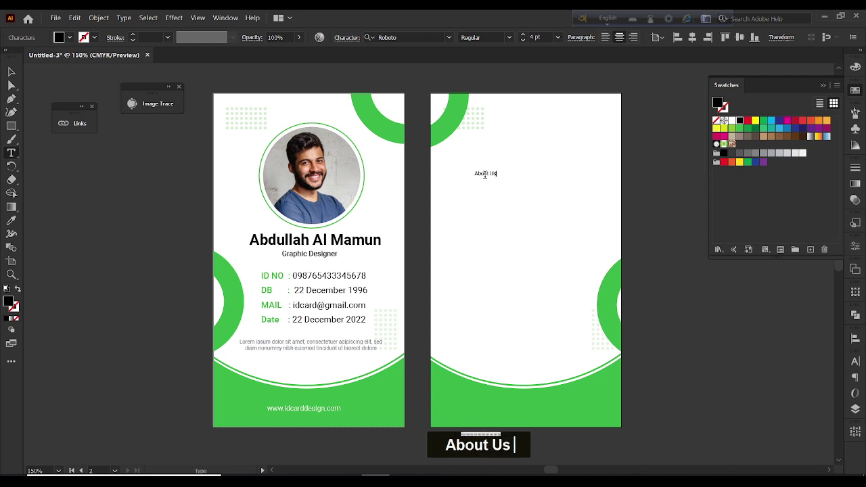
click(11, 72)
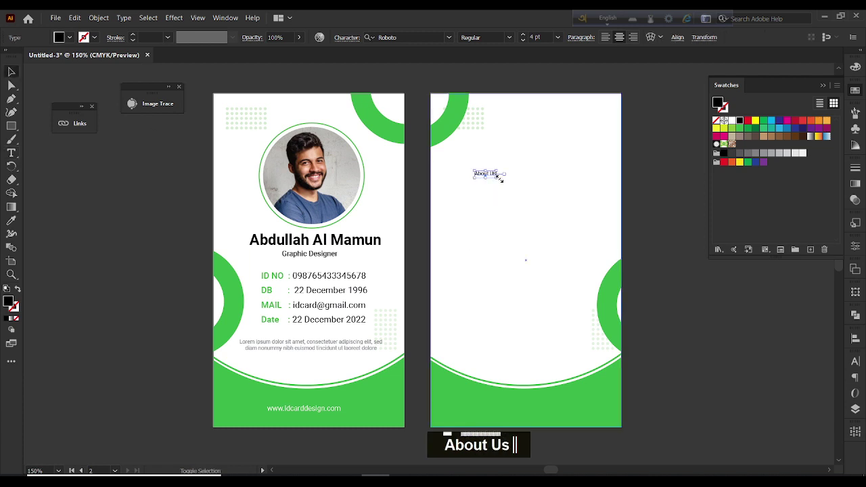
drag(501, 175, 534, 169)
click(509, 37)
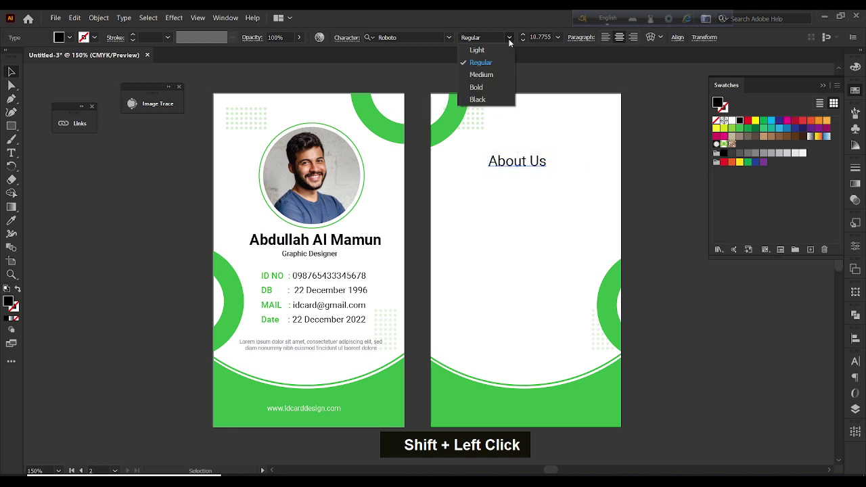
click(495, 73)
click(509, 37)
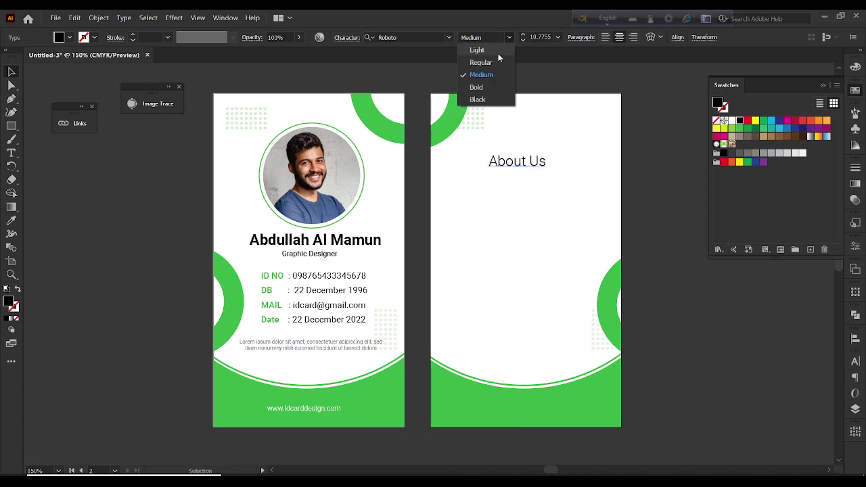
click(487, 87)
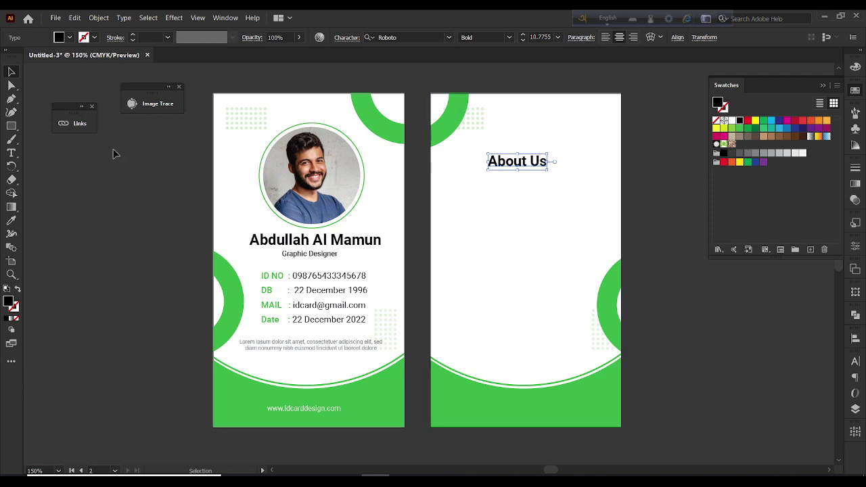
Fill a text area below it with Regular-weight placeholder paragraphs and nudge the heading down
click(12, 152)
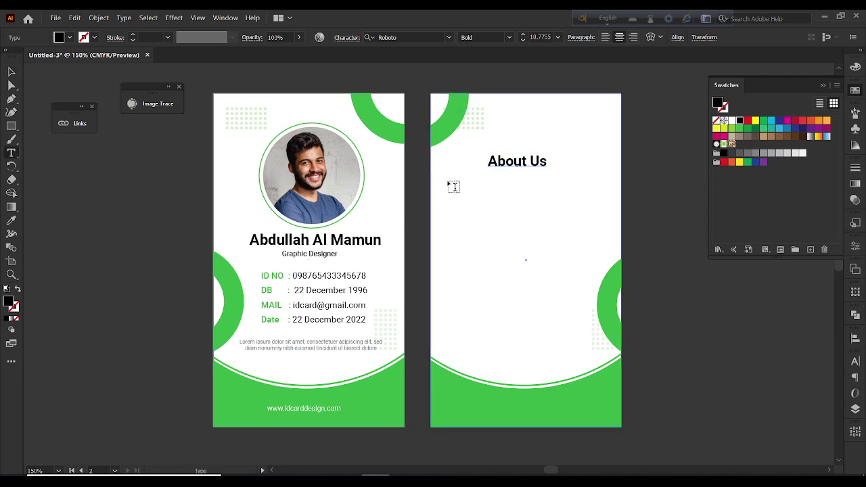
drag(448, 181, 596, 336)
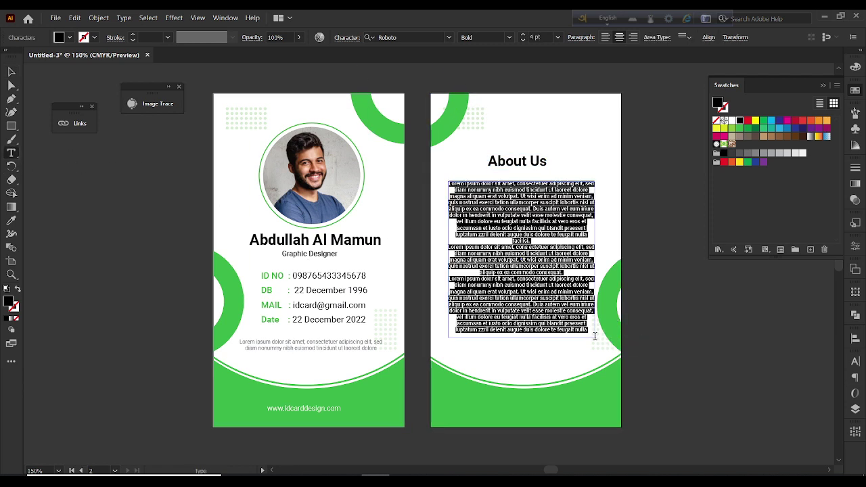
click(12, 72)
click(510, 168)
key(Down)
key(Down)
key(Down)
key(Down)
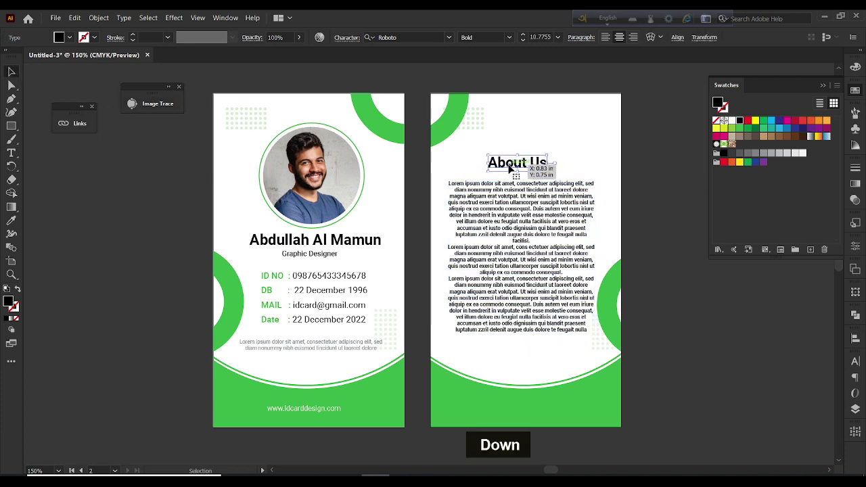
drag(510, 169, 510, 169)
click(503, 218)
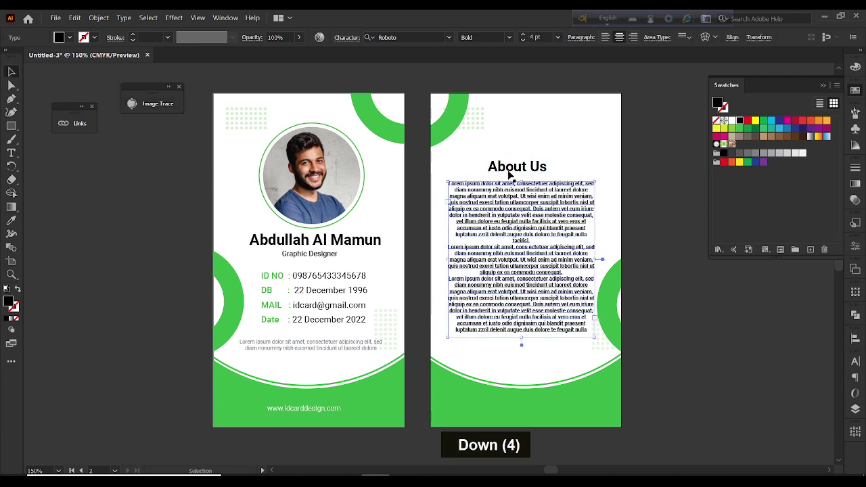
click(511, 39)
click(474, 62)
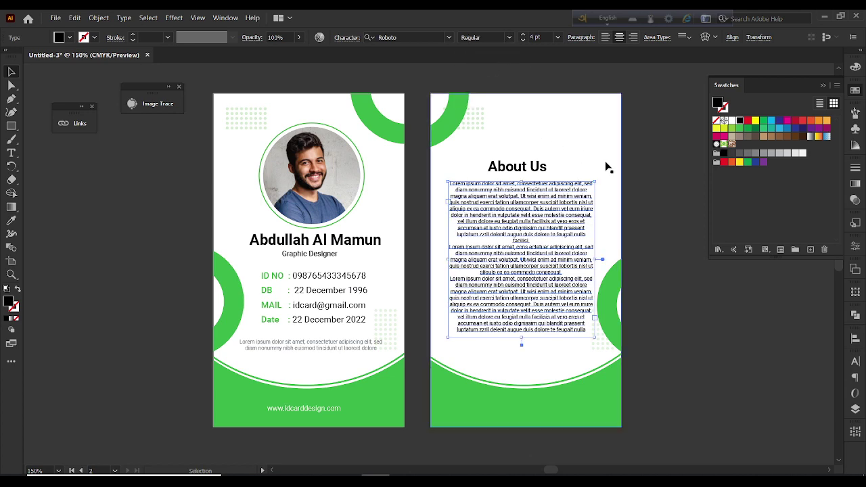
click(639, 213)
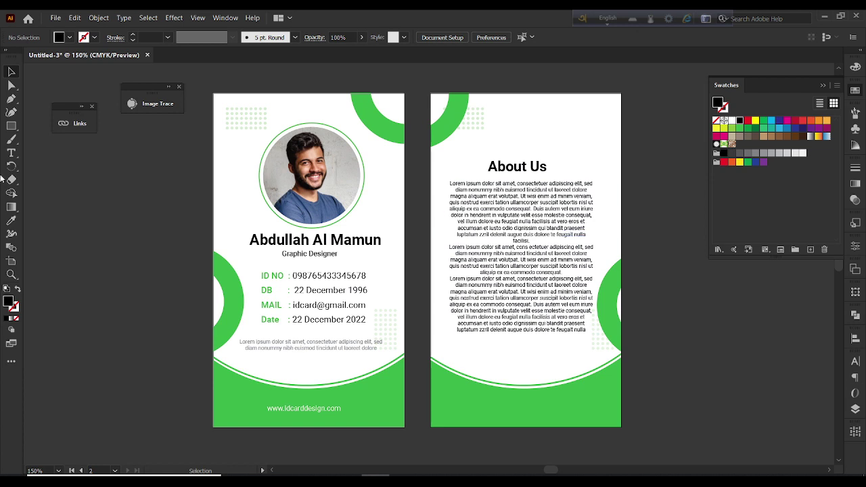
Draw a horizontal black 0.5 pt line under About Us, nudged slightly left
right_click(11, 126)
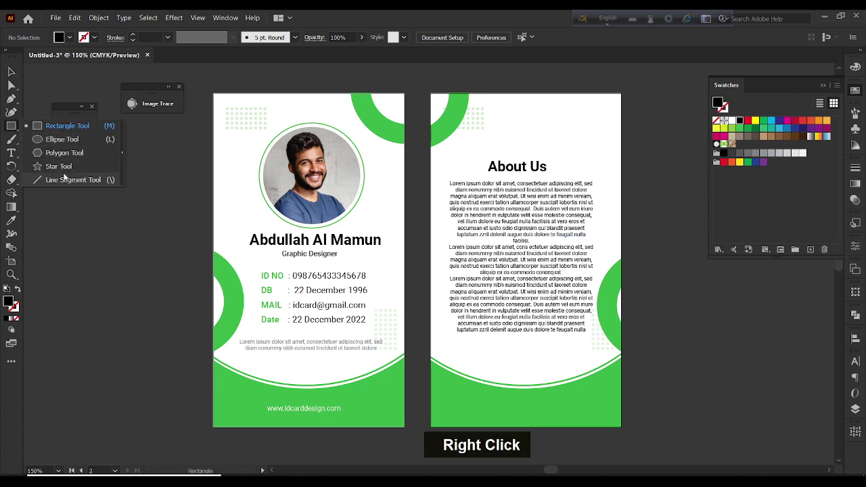
click(68, 178)
drag(484, 175, 553, 175)
click(14, 73)
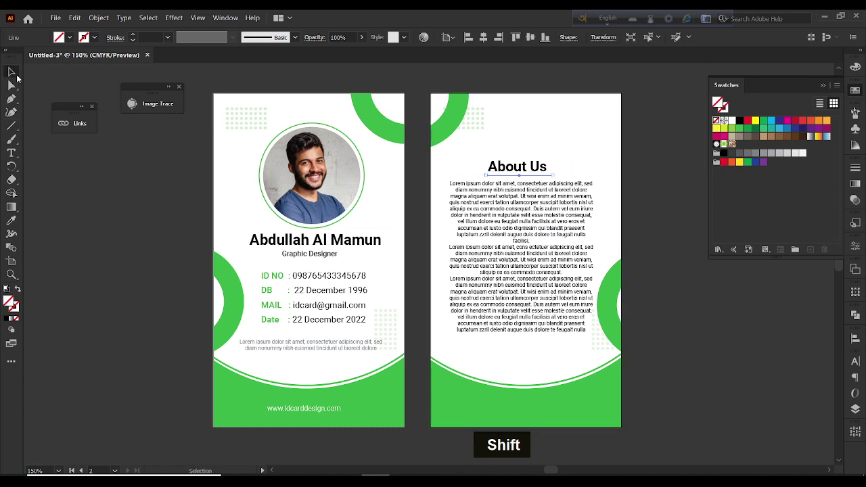
click(14, 307)
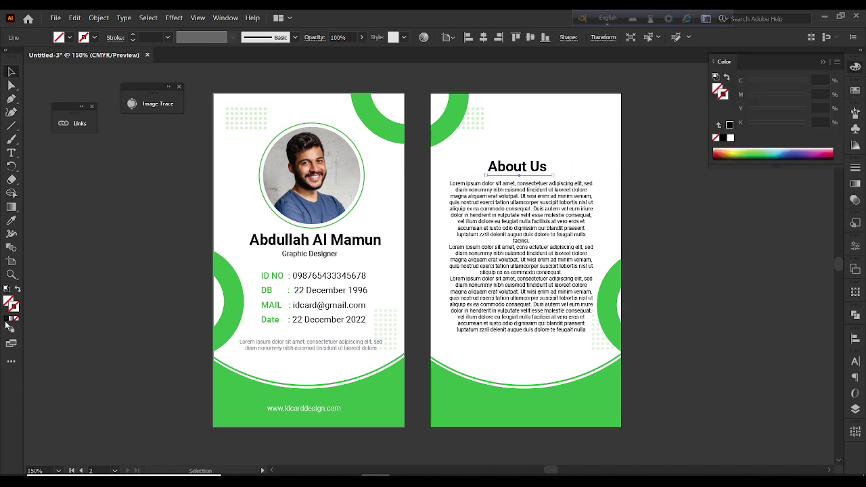
click(6, 320)
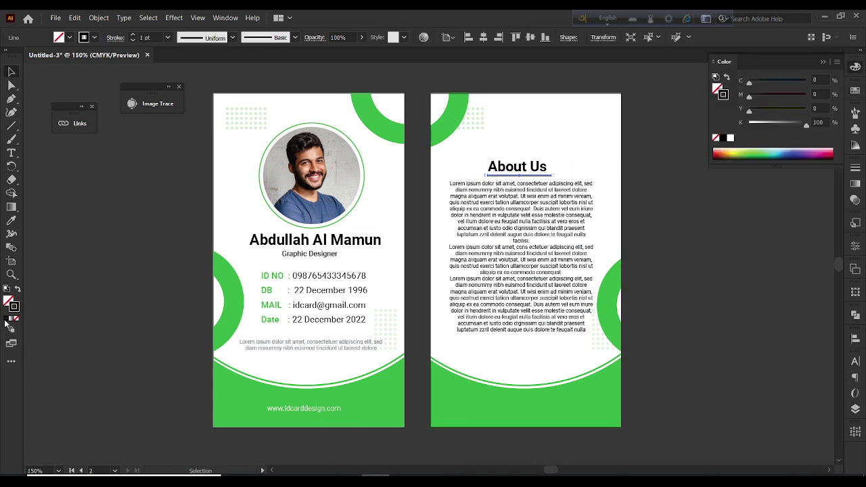
click(168, 37)
click(180, 62)
key(Left)
key(Left)
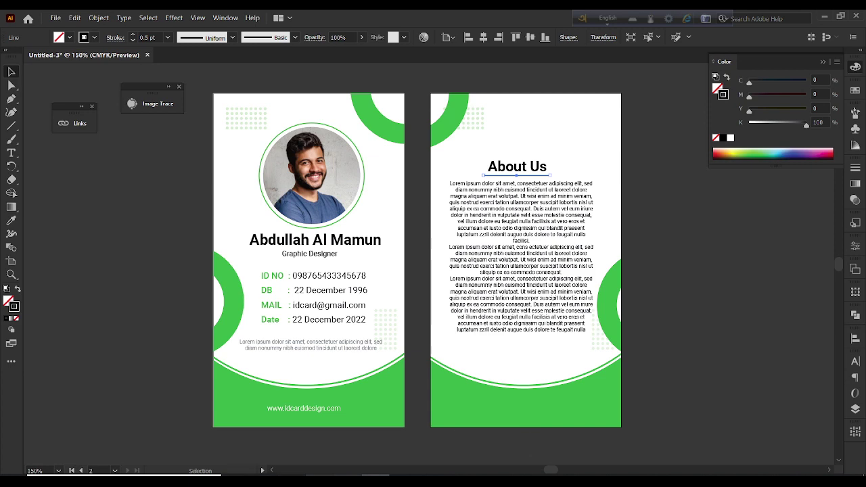
key(alt+Tab)
Search Google Images for 'qr code' and copy the Investopedia QR code image
click(91, 68)
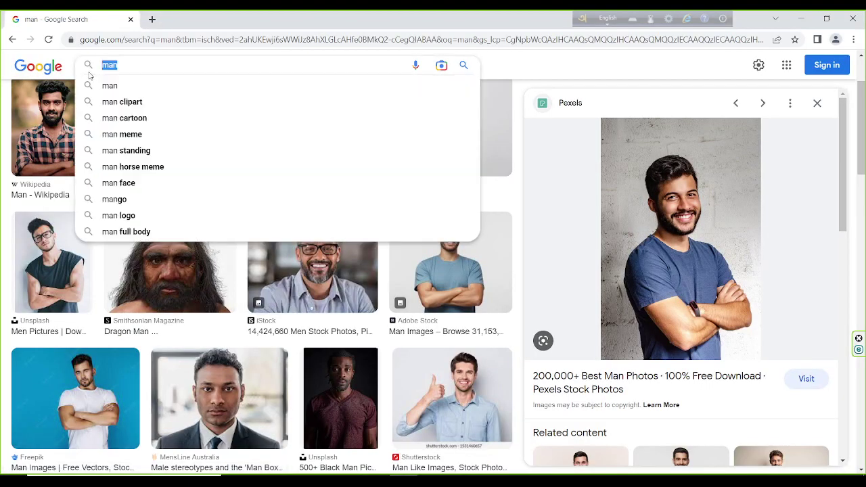
text(qr c)
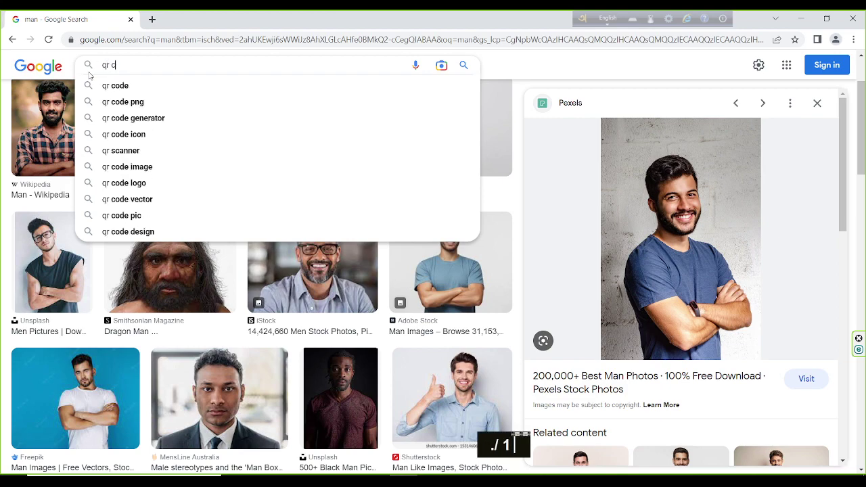
text(ode)
key(Return)
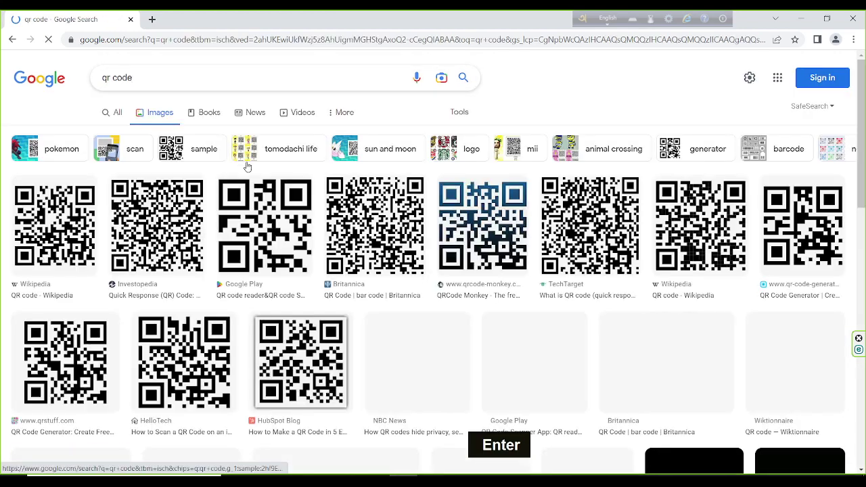
click(153, 232)
right_click(661, 232)
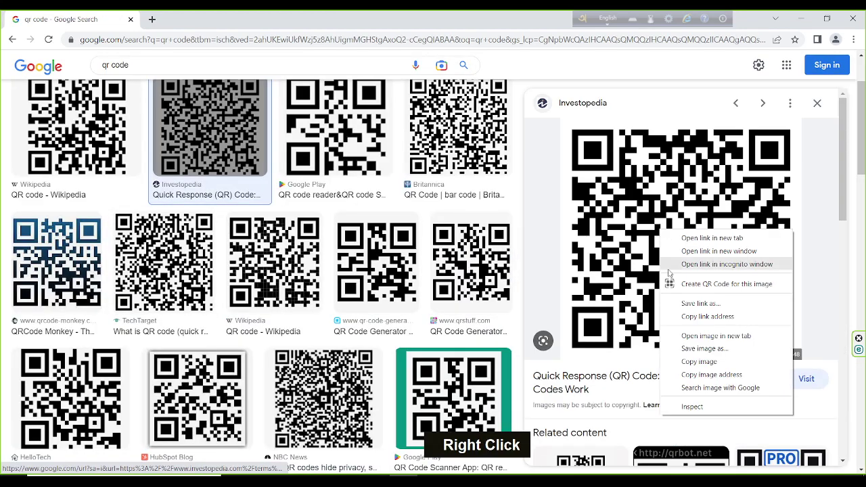
click(712, 361)
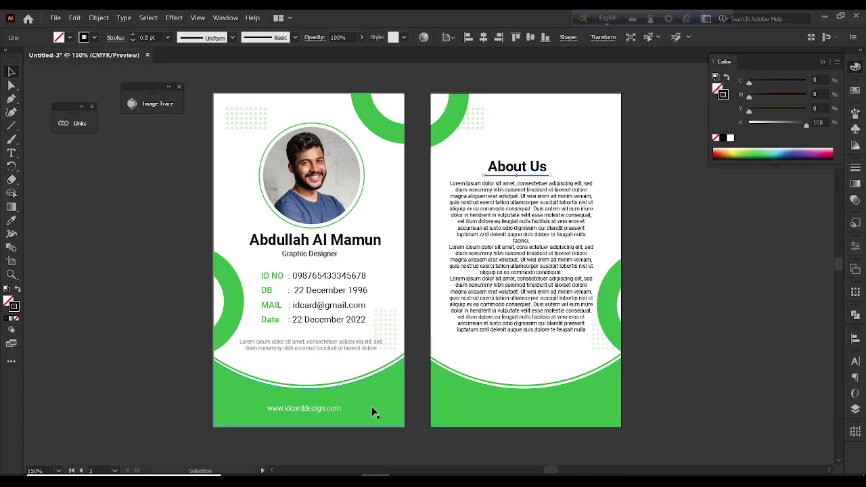
Paste the QR code and scale it proportionally to about 0.43 in beneath the back text
key(ctrl+v)
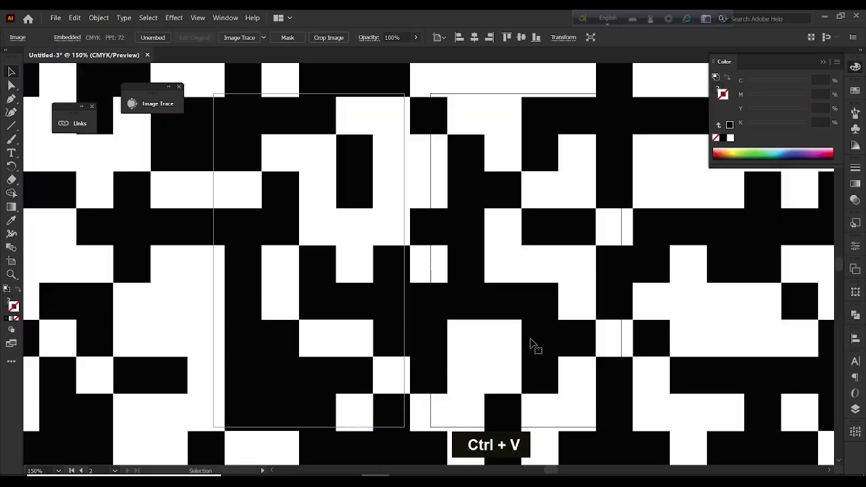
scroll(493, 343, down, 4)
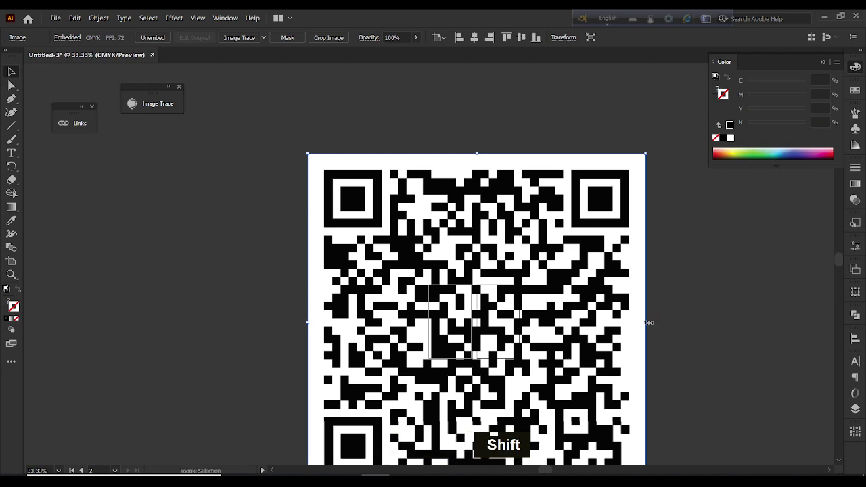
drag(646, 325, 488, 337)
scroll(488, 337, up, 4)
drag(552, 327, 539, 379)
click(719, 343)
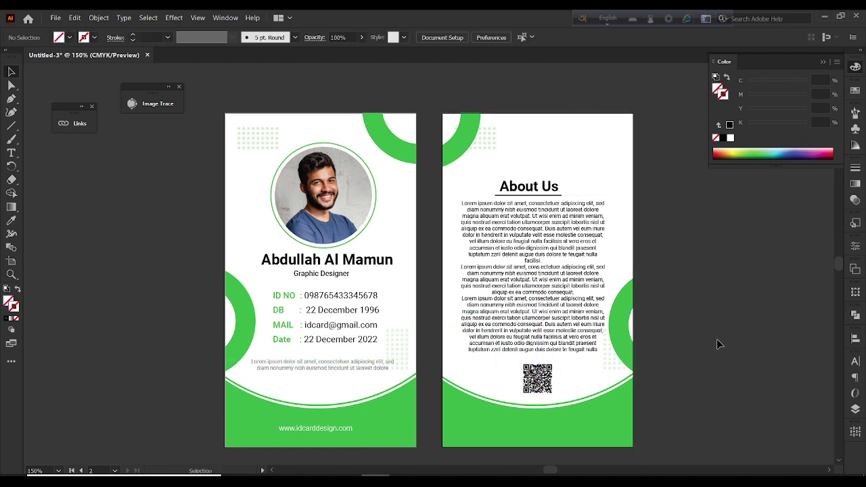
Export both artboards as 'id card' PNGs at 300 ppi into New folder (3)
click(56, 18)
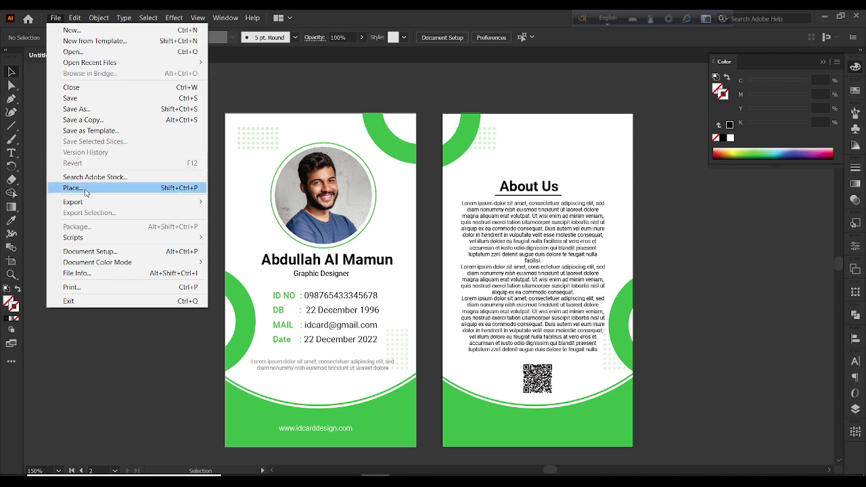
mouse_move(200, 202)
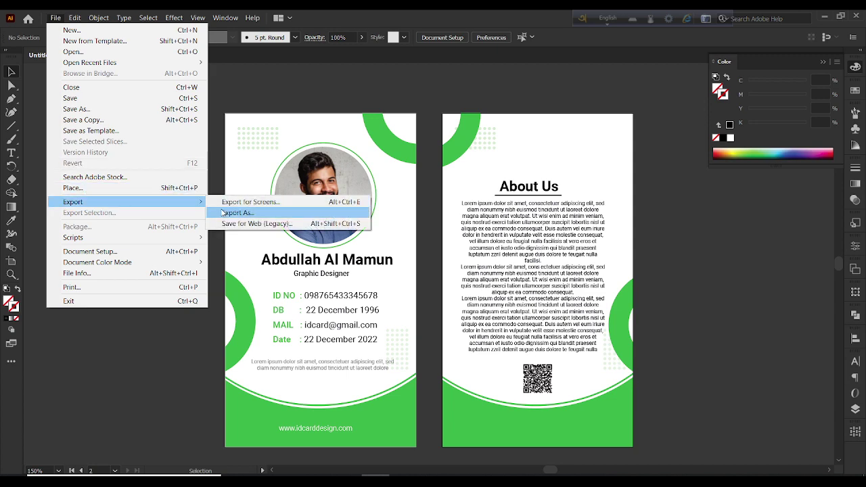
click(237, 212)
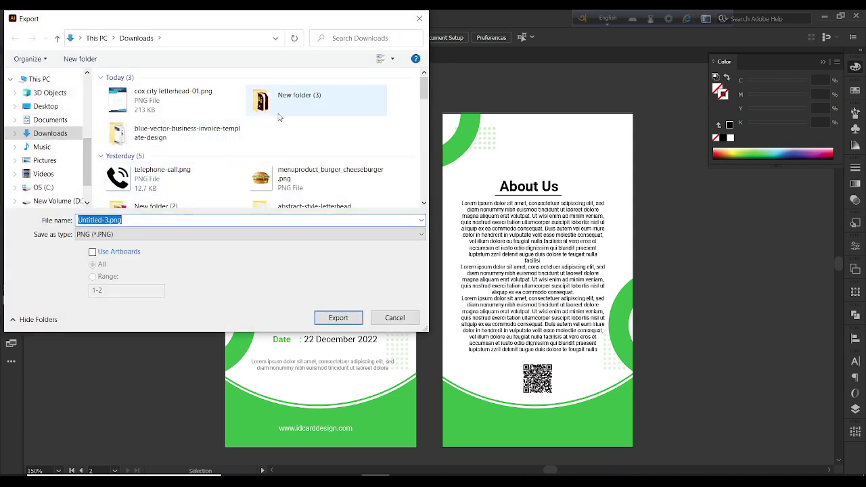
double_click(281, 111)
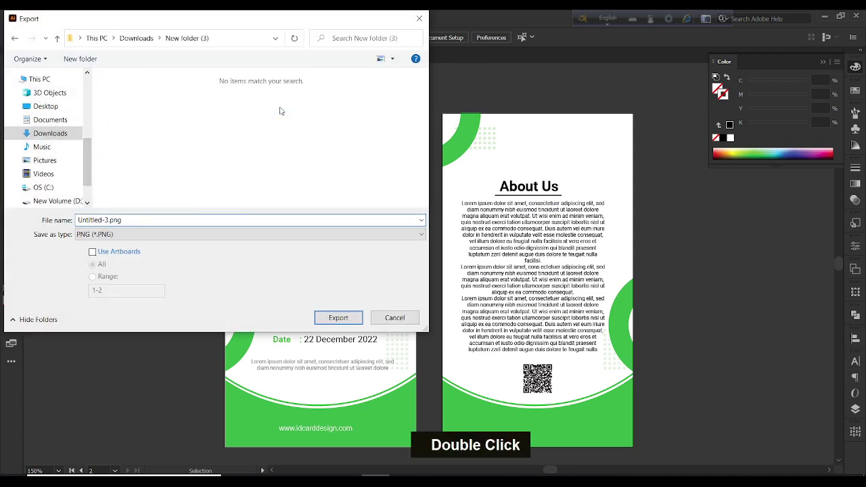
double_click(140, 220)
text(id)
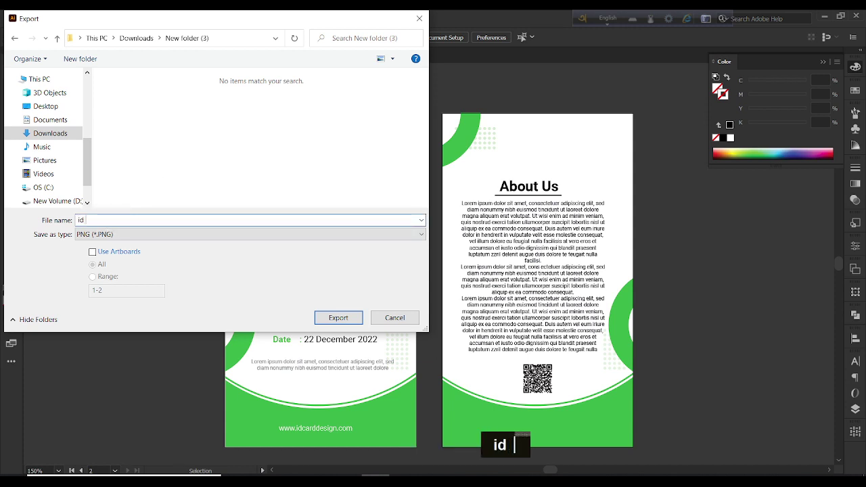
text( card)
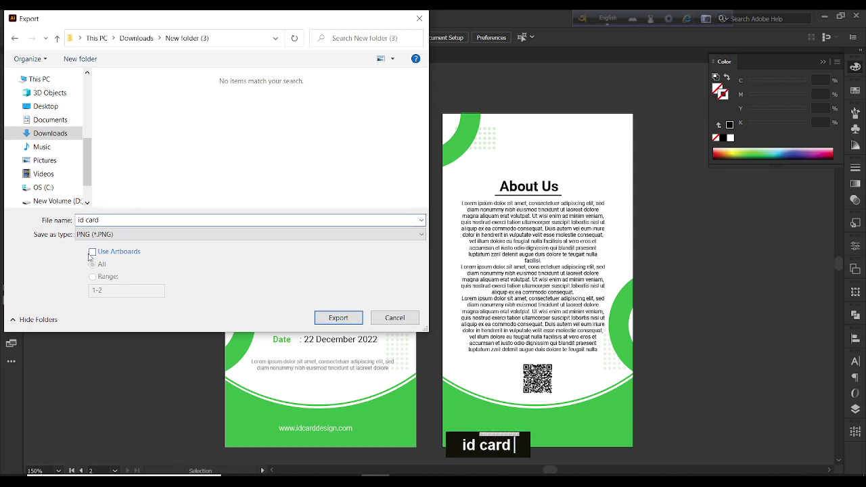
double_click(92, 251)
click(339, 317)
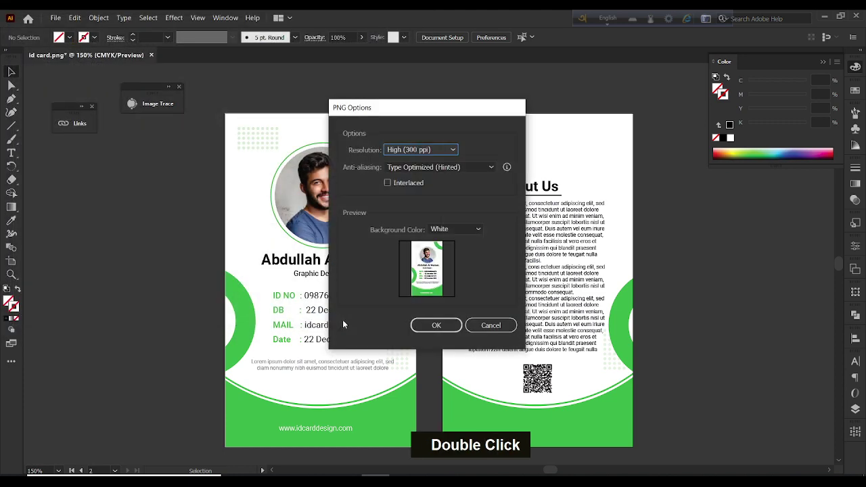
click(476, 328)
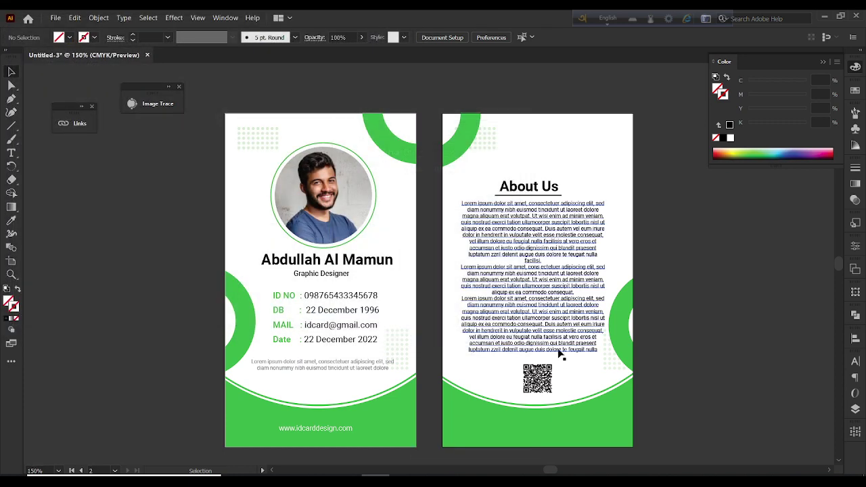